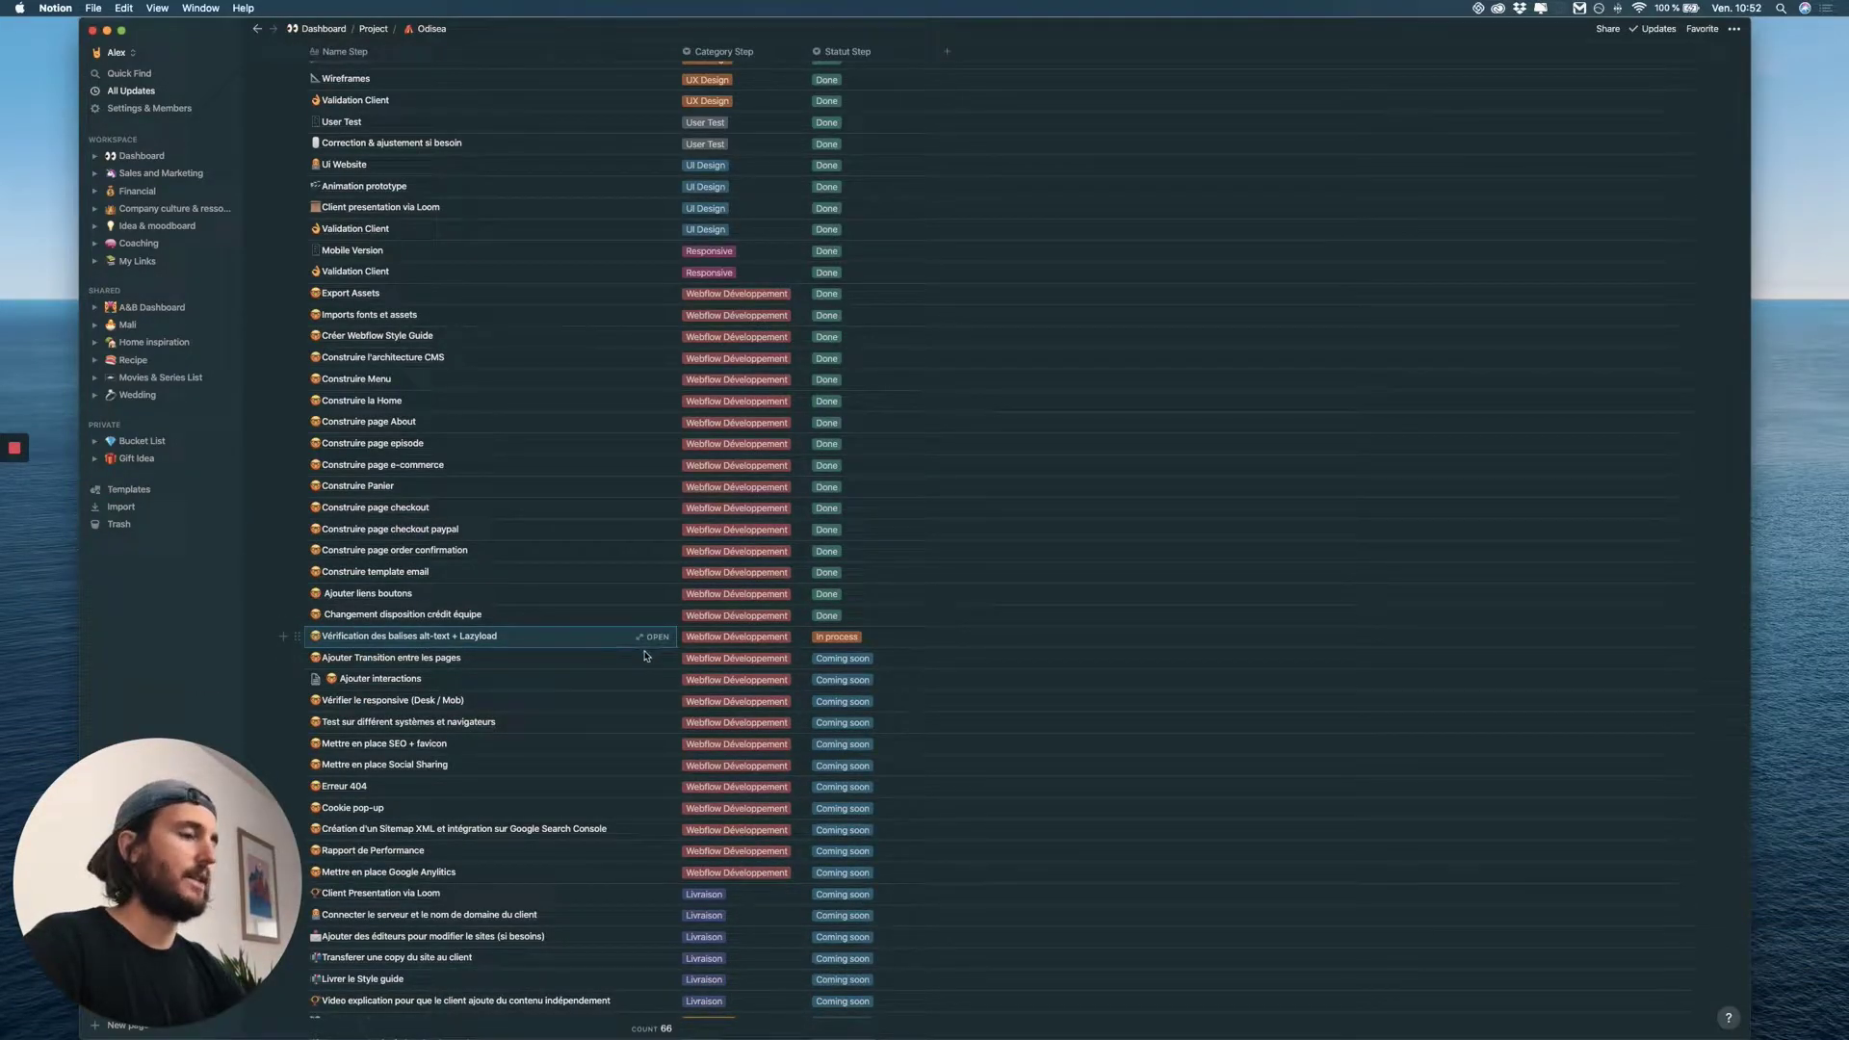
Step: Switch to the Webflow designer in Chrome and open the Odisea site's asset library
key("ctrl+Up")
left_click(1266, 364)
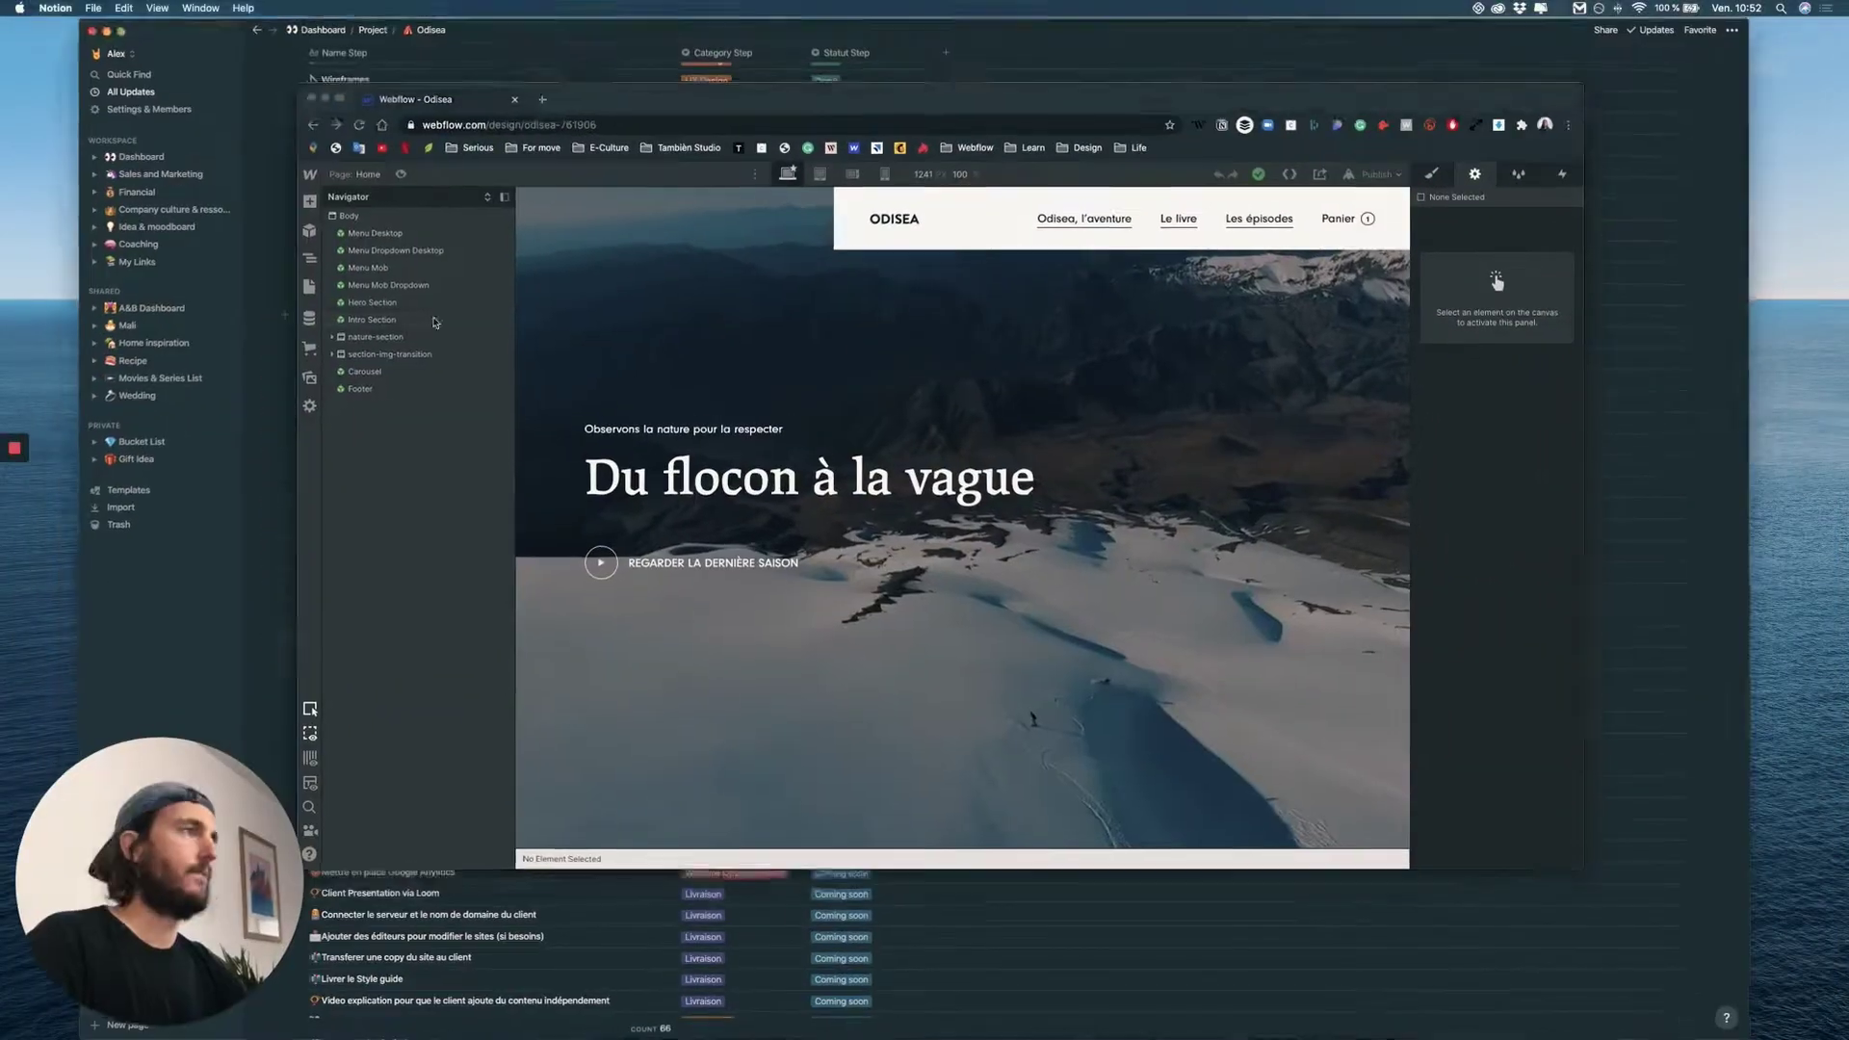
left_click(307, 288)
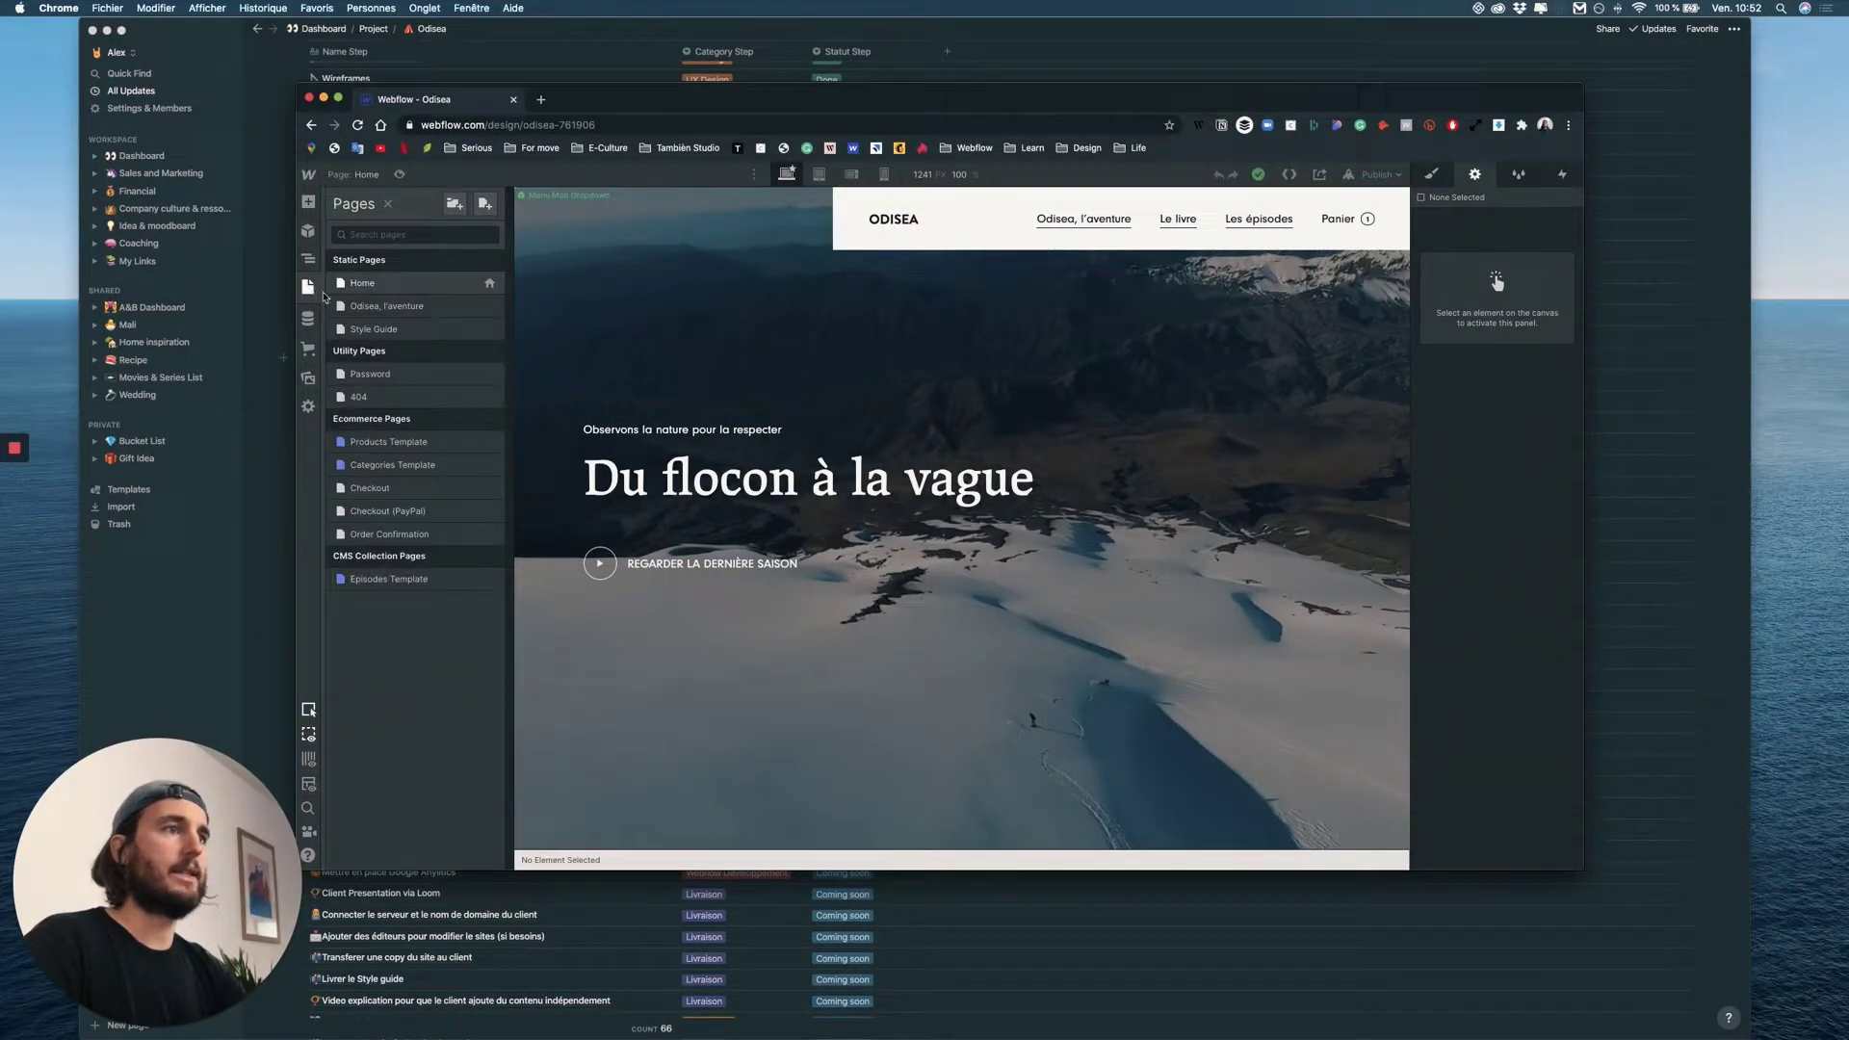
left_click(309, 379)
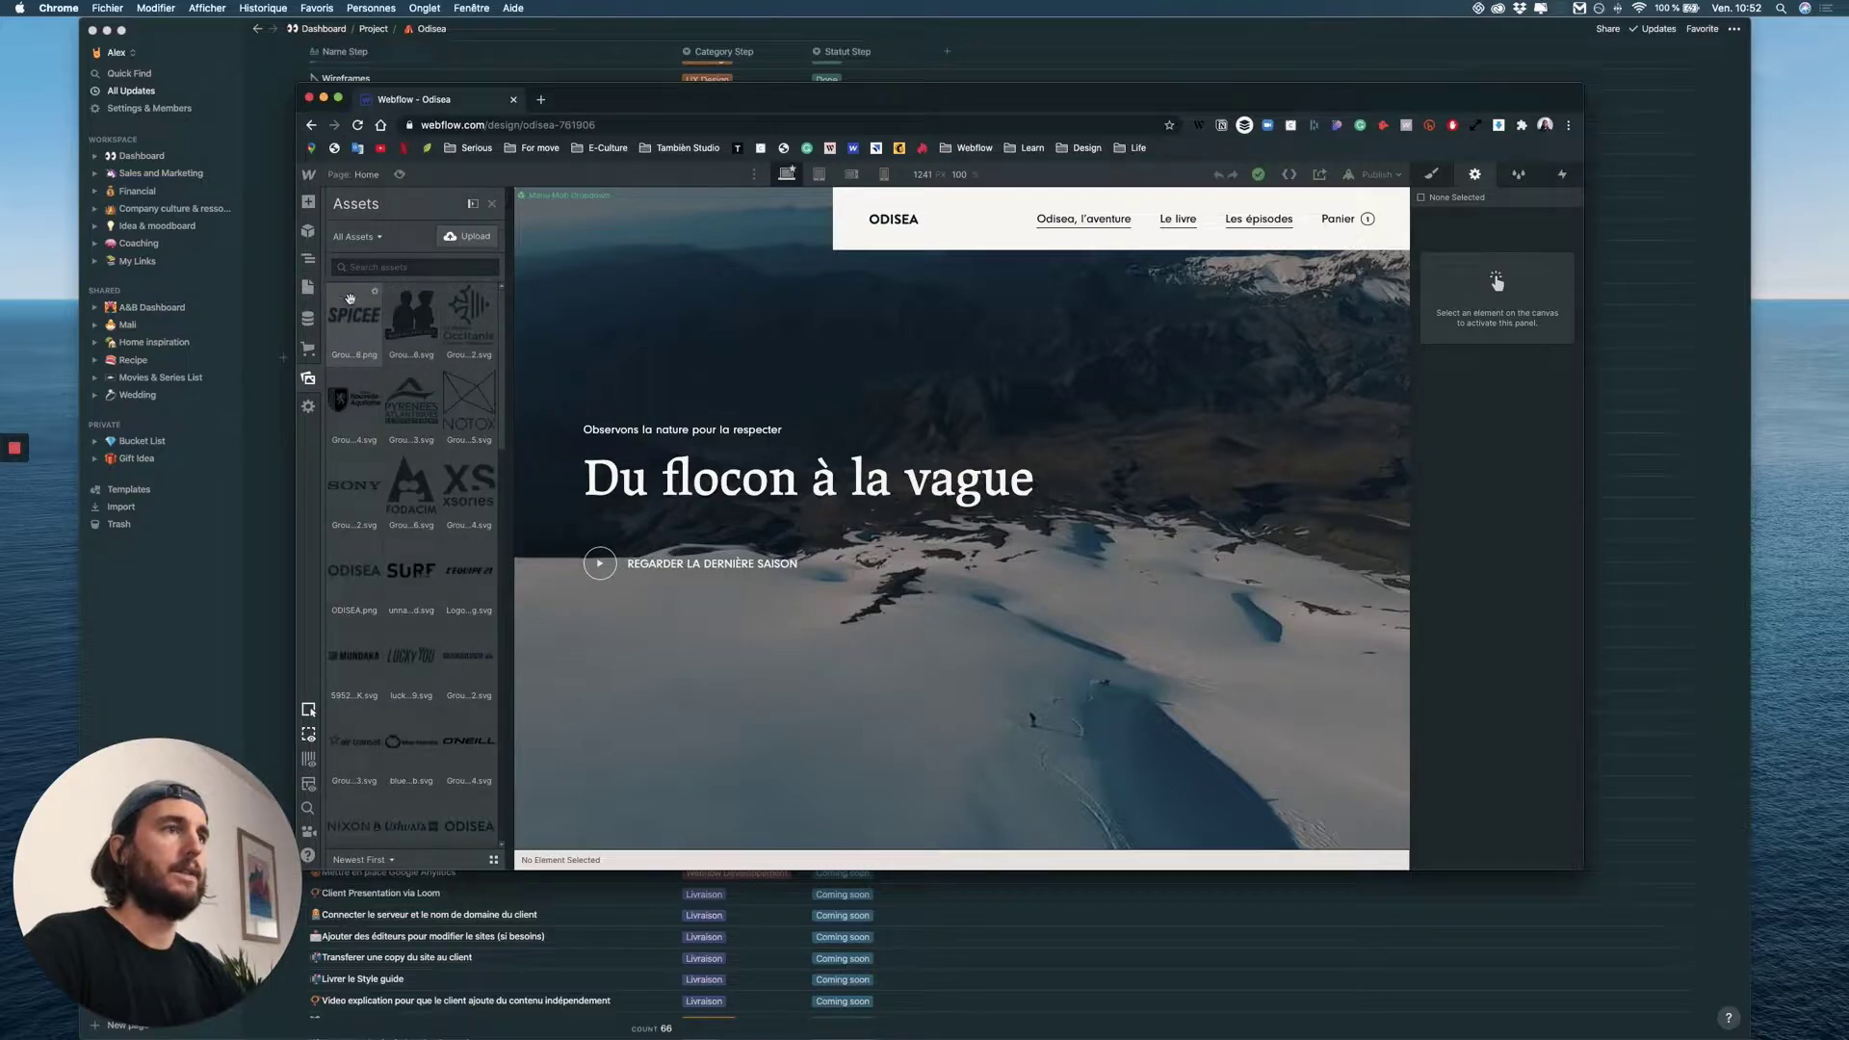
Step: Try the Decorative alt text option on the mountain image IMG_5227.jpg and return it to Descriptive
scroll(395, 529, "down", 3)
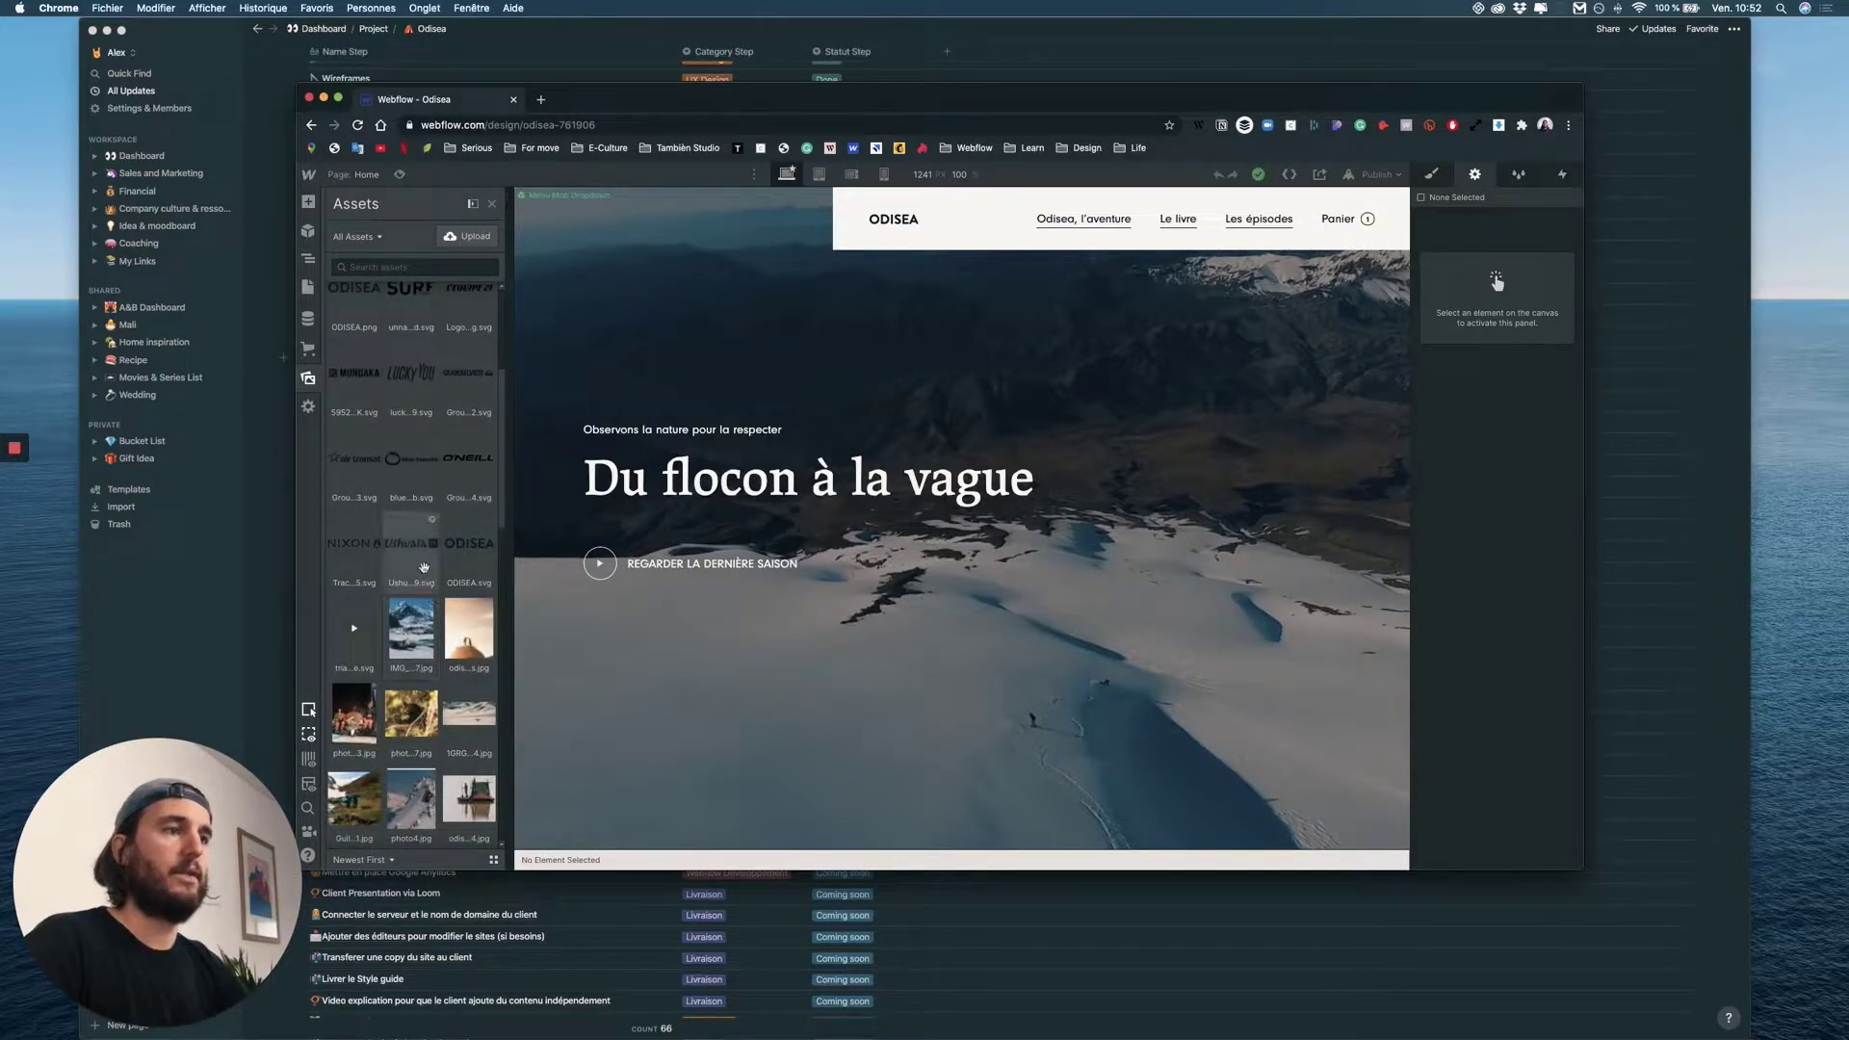
left_click(433, 609)
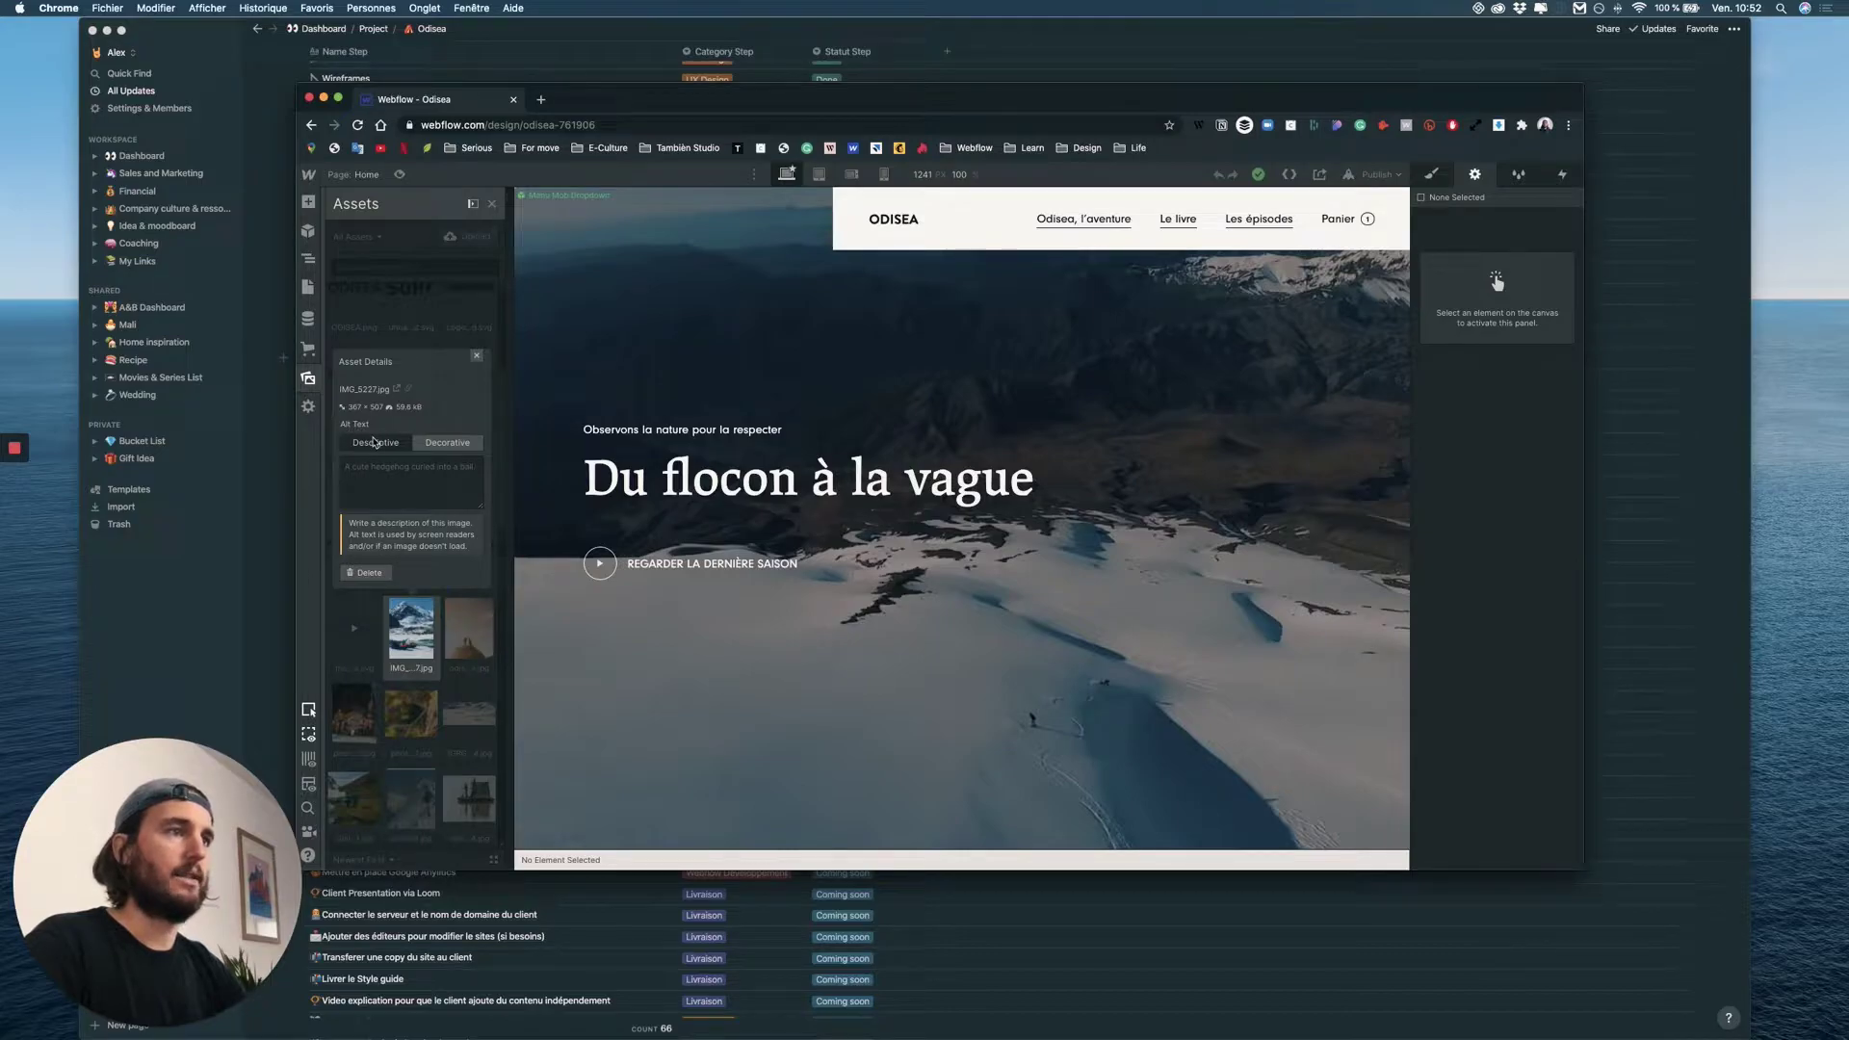
left_click(448, 442)
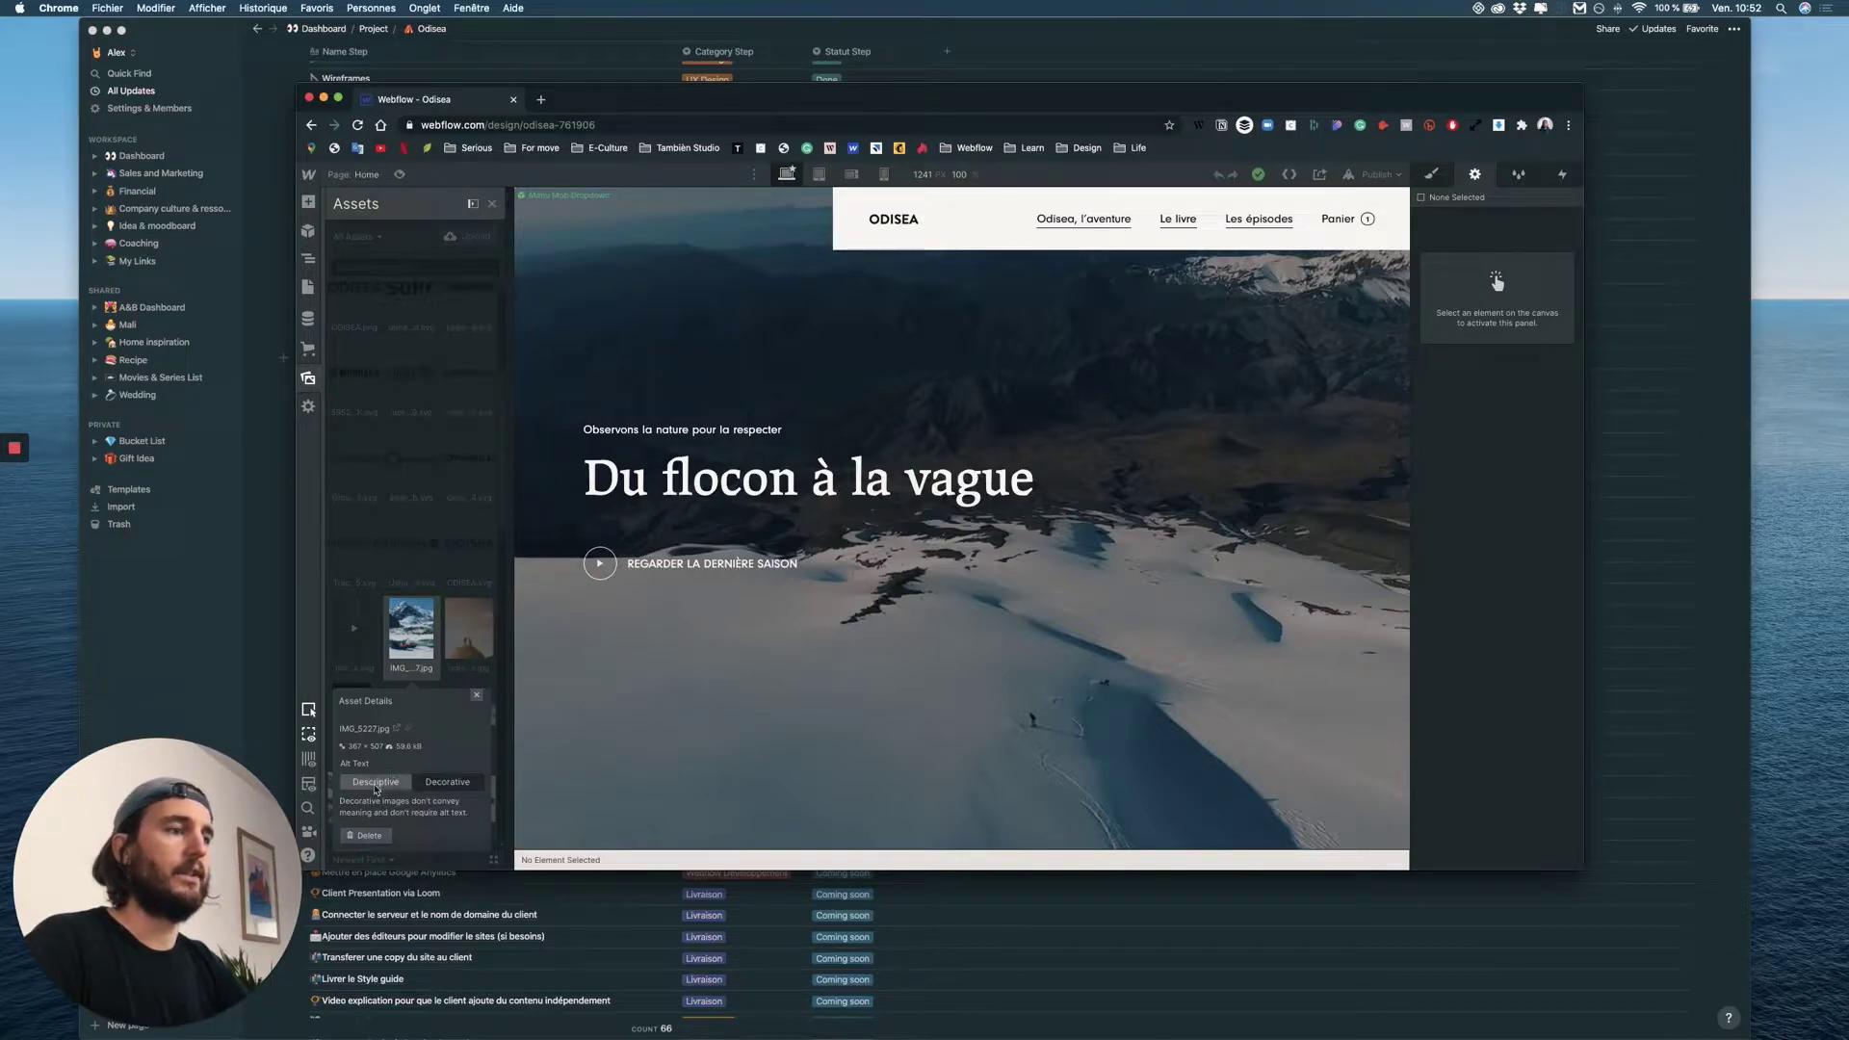
left_click(376, 783)
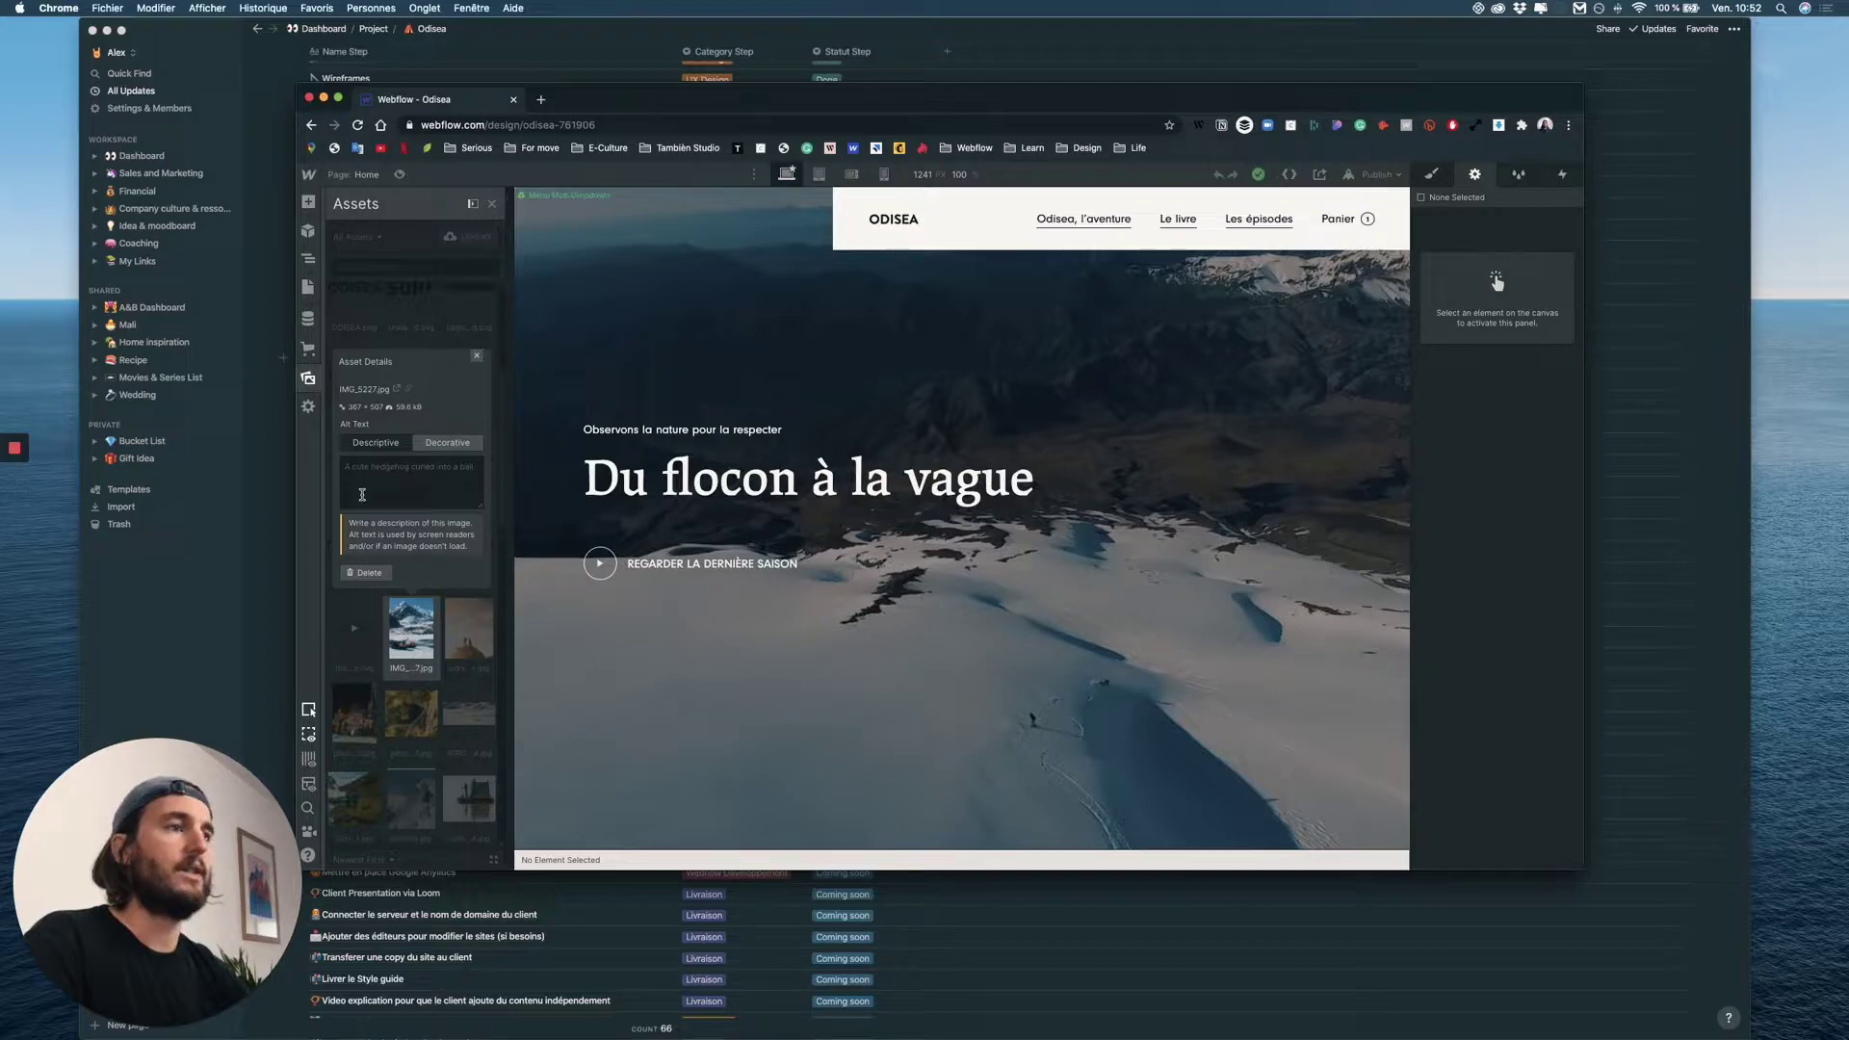
left_click(403, 481)
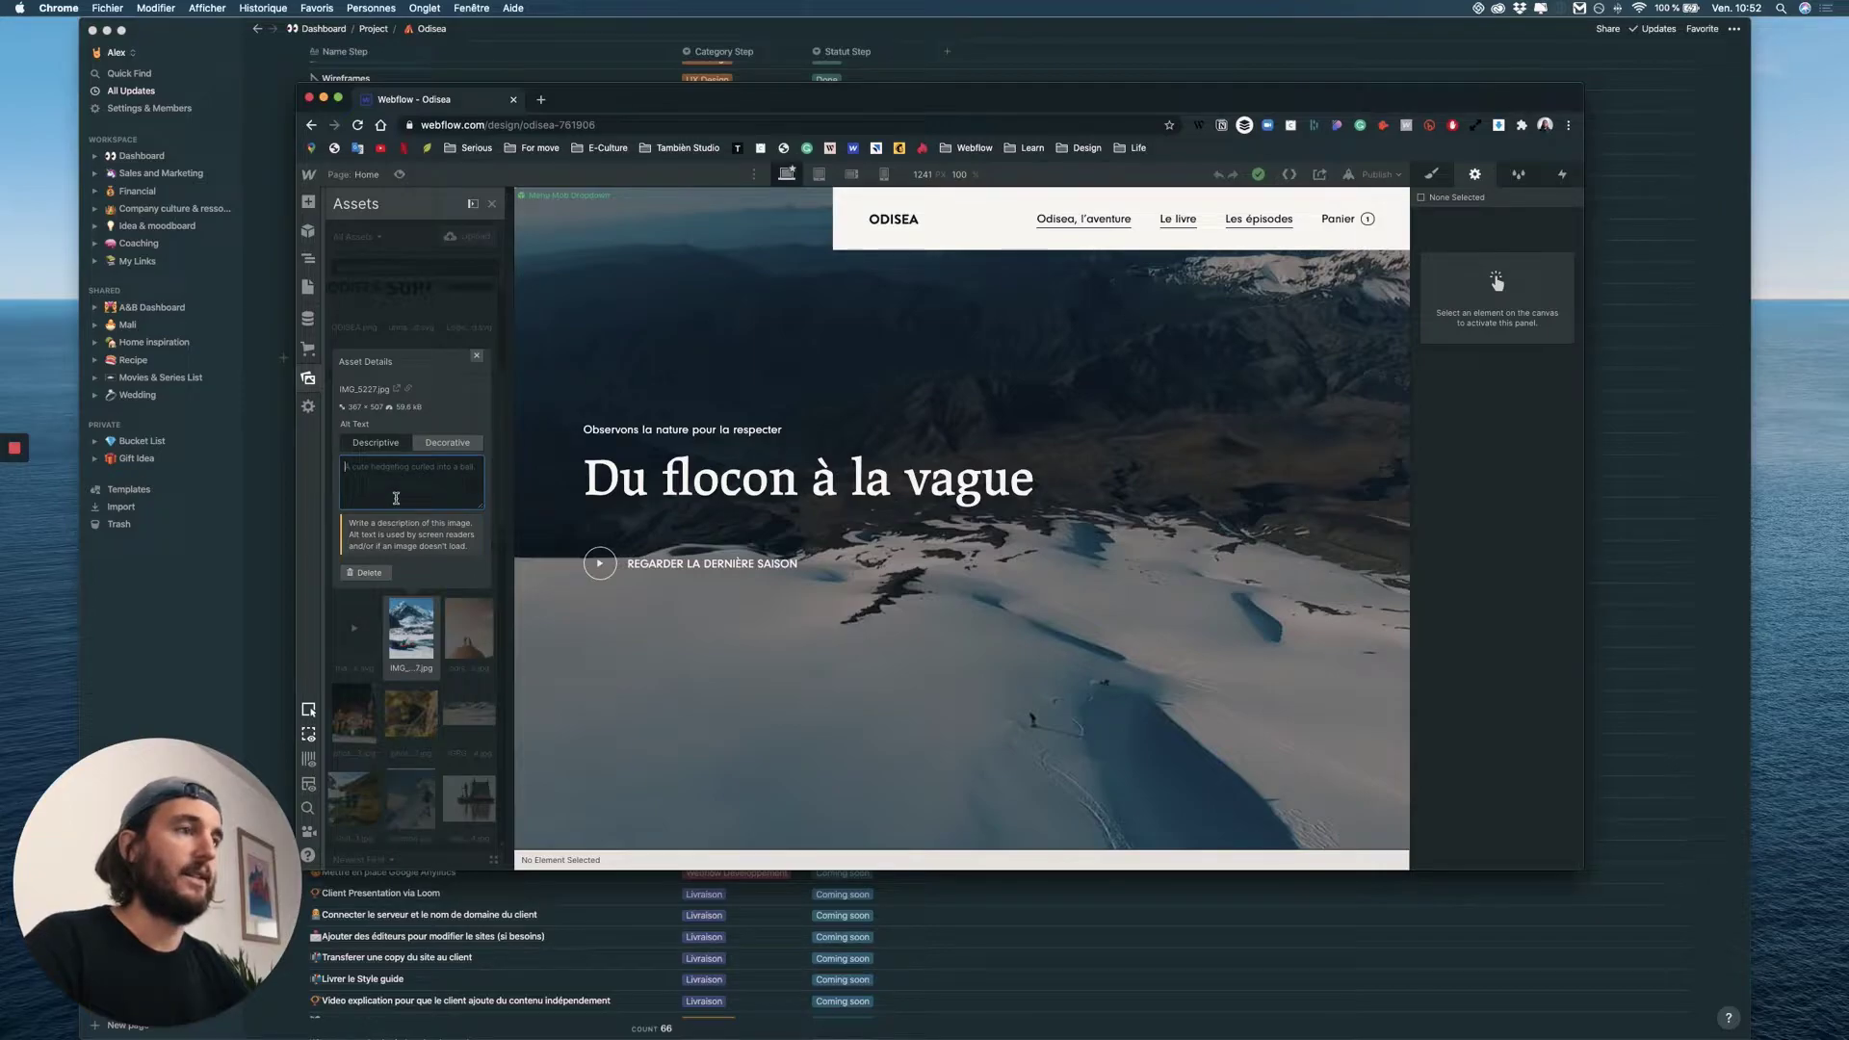
left_click(420, 664)
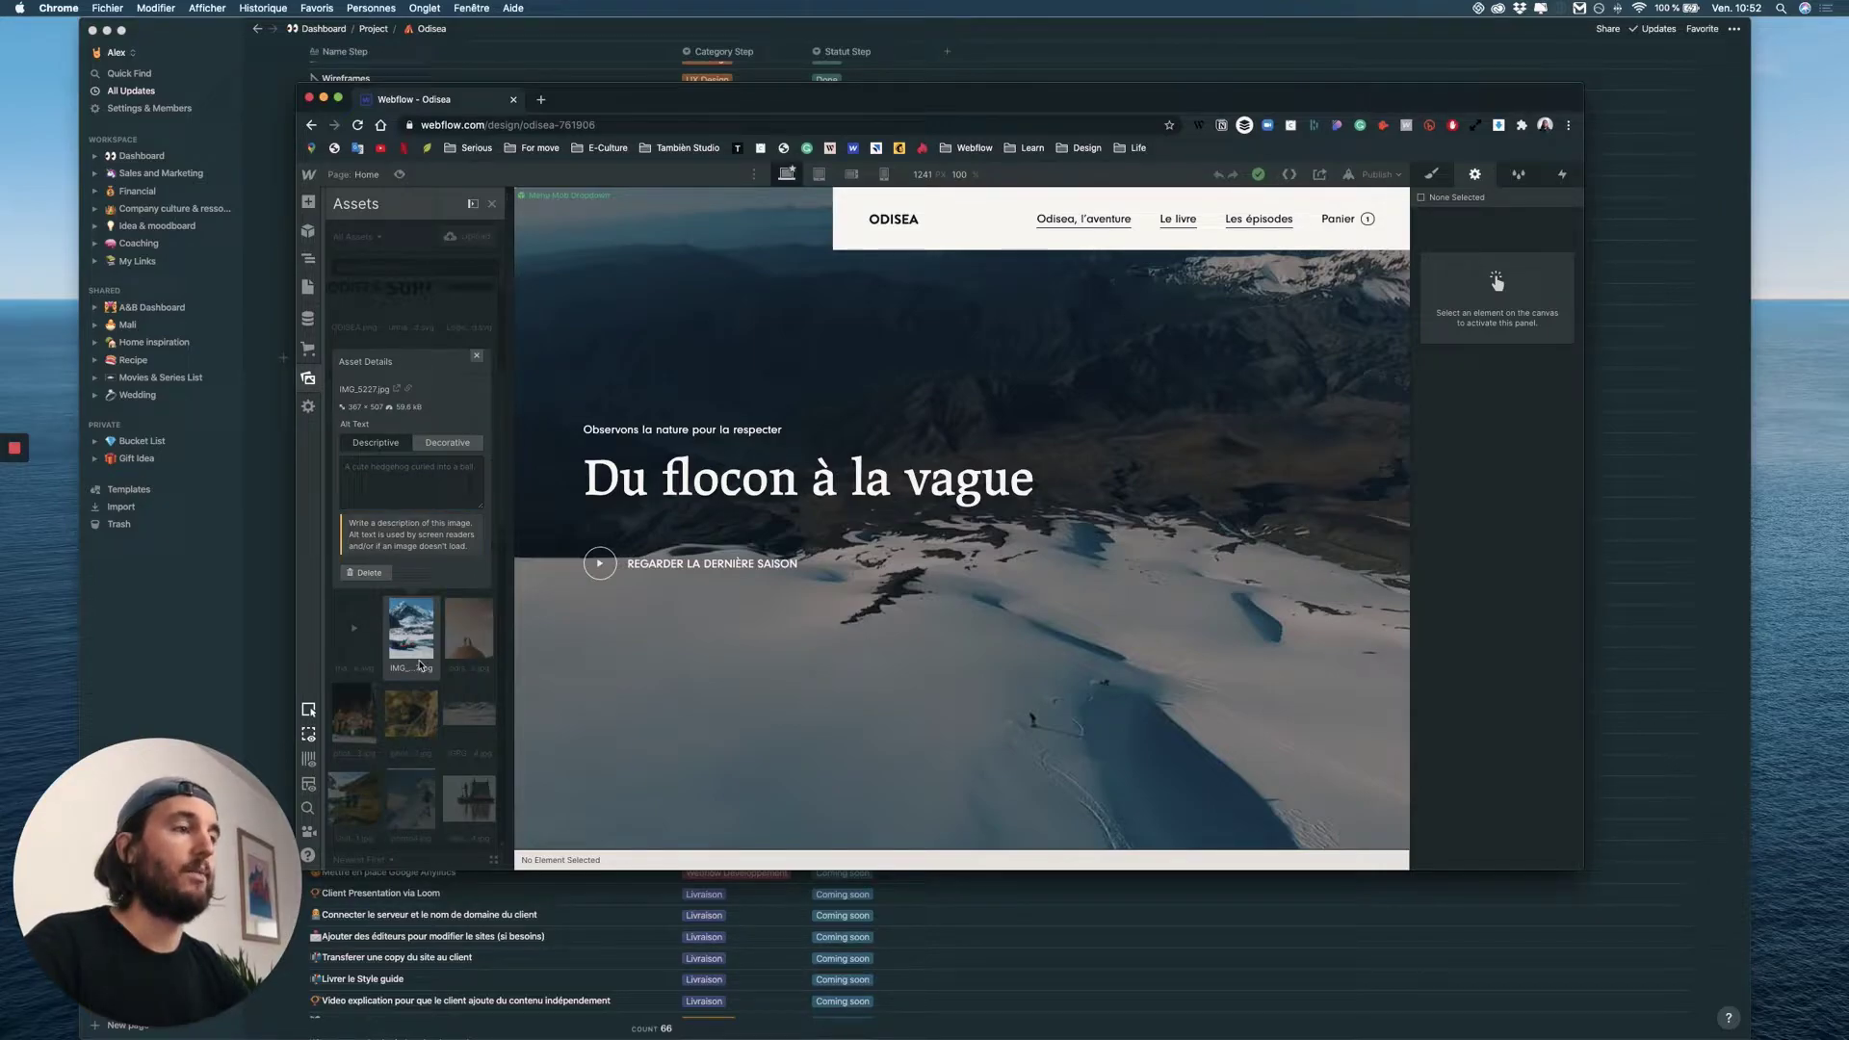
Step: Give the sunset surfers image alt text: the two men's names followed by "se tenant devant un choucher de soleil sur une plage en Alaska"
scroll(461, 661, "down", 1)
scroll(461, 660, "down", 10)
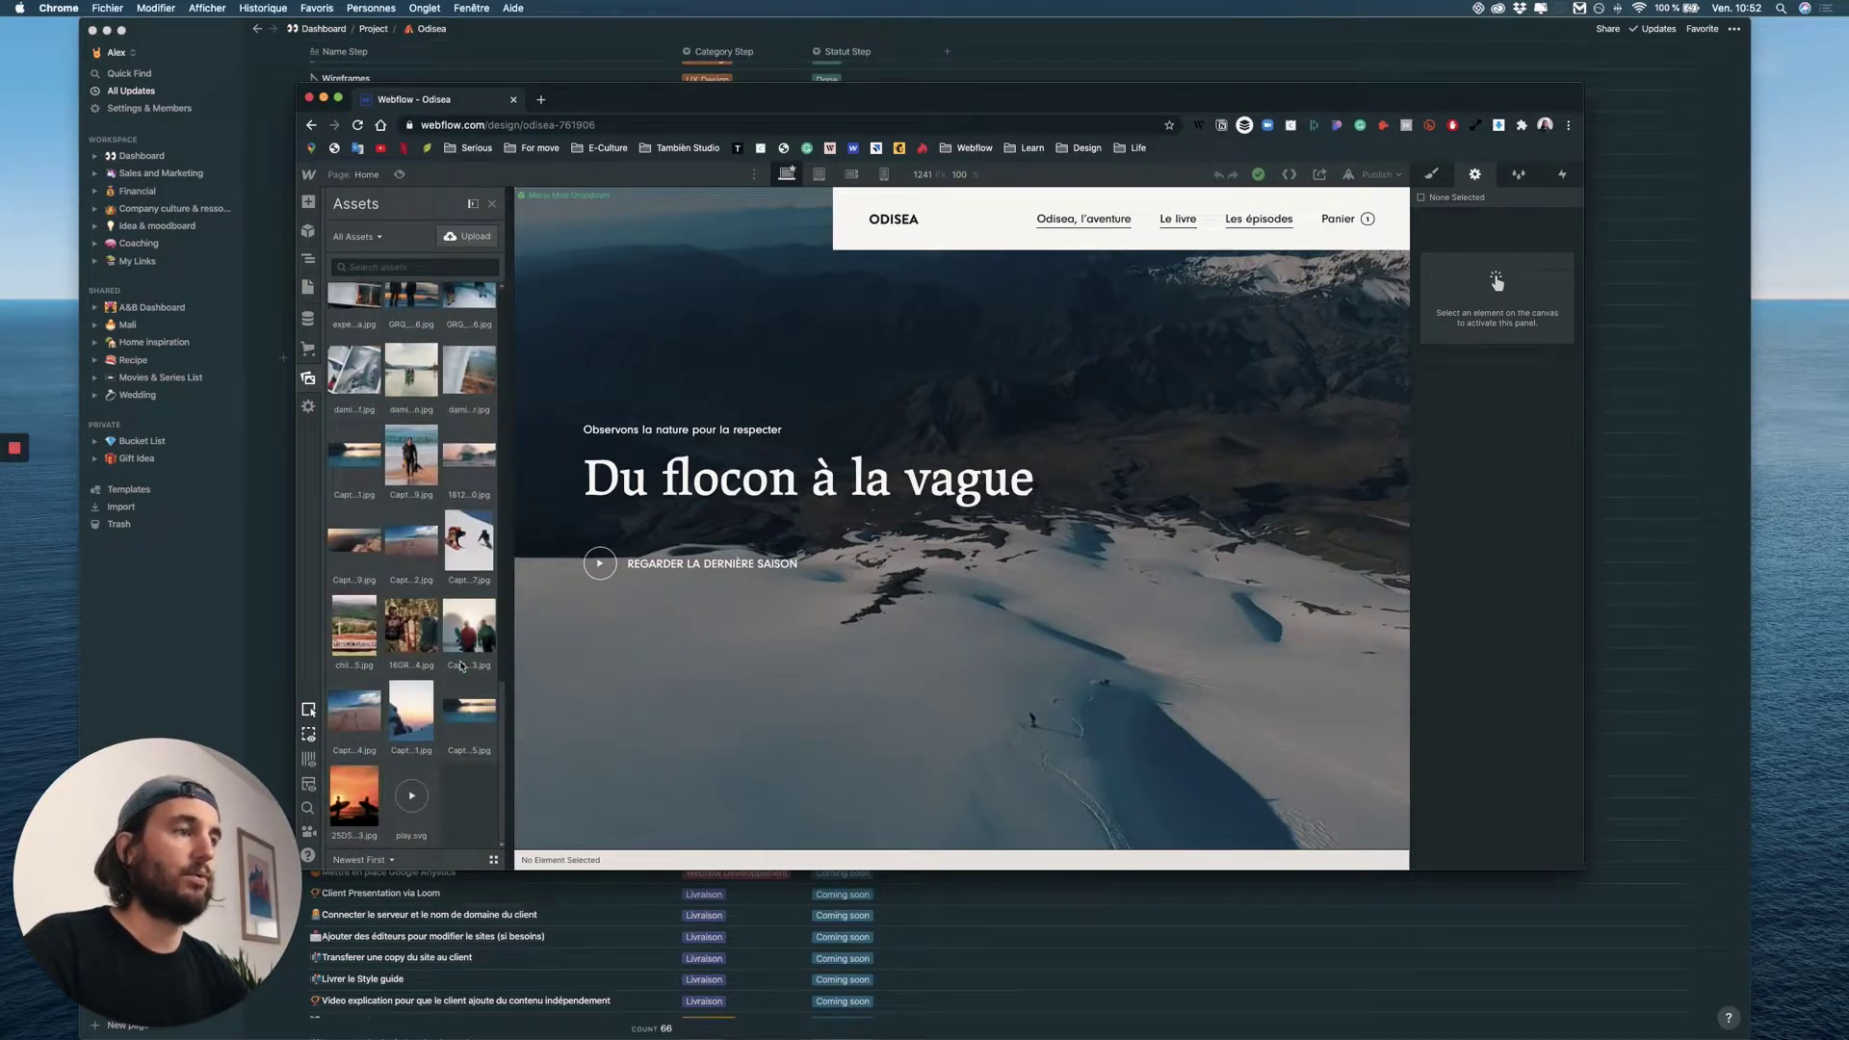
scroll(460, 661, "up", 10)
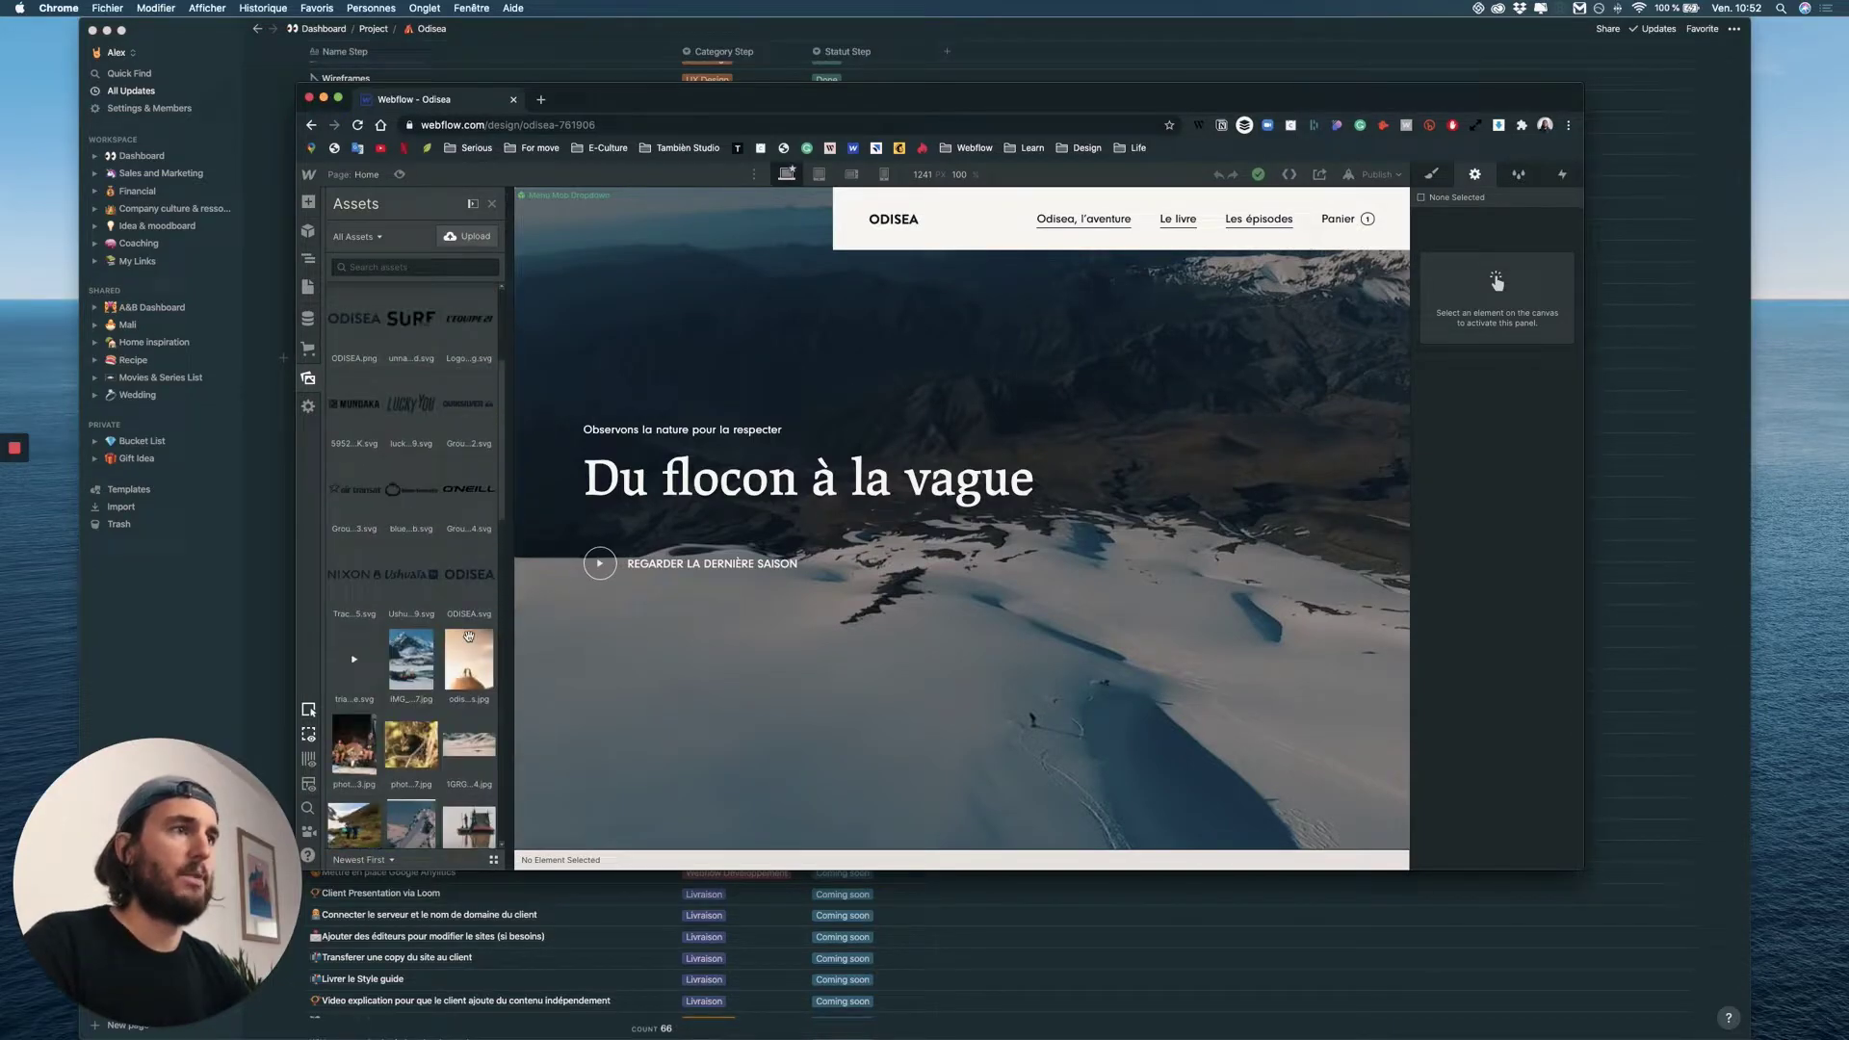
scroll(432, 630, "down", 2)
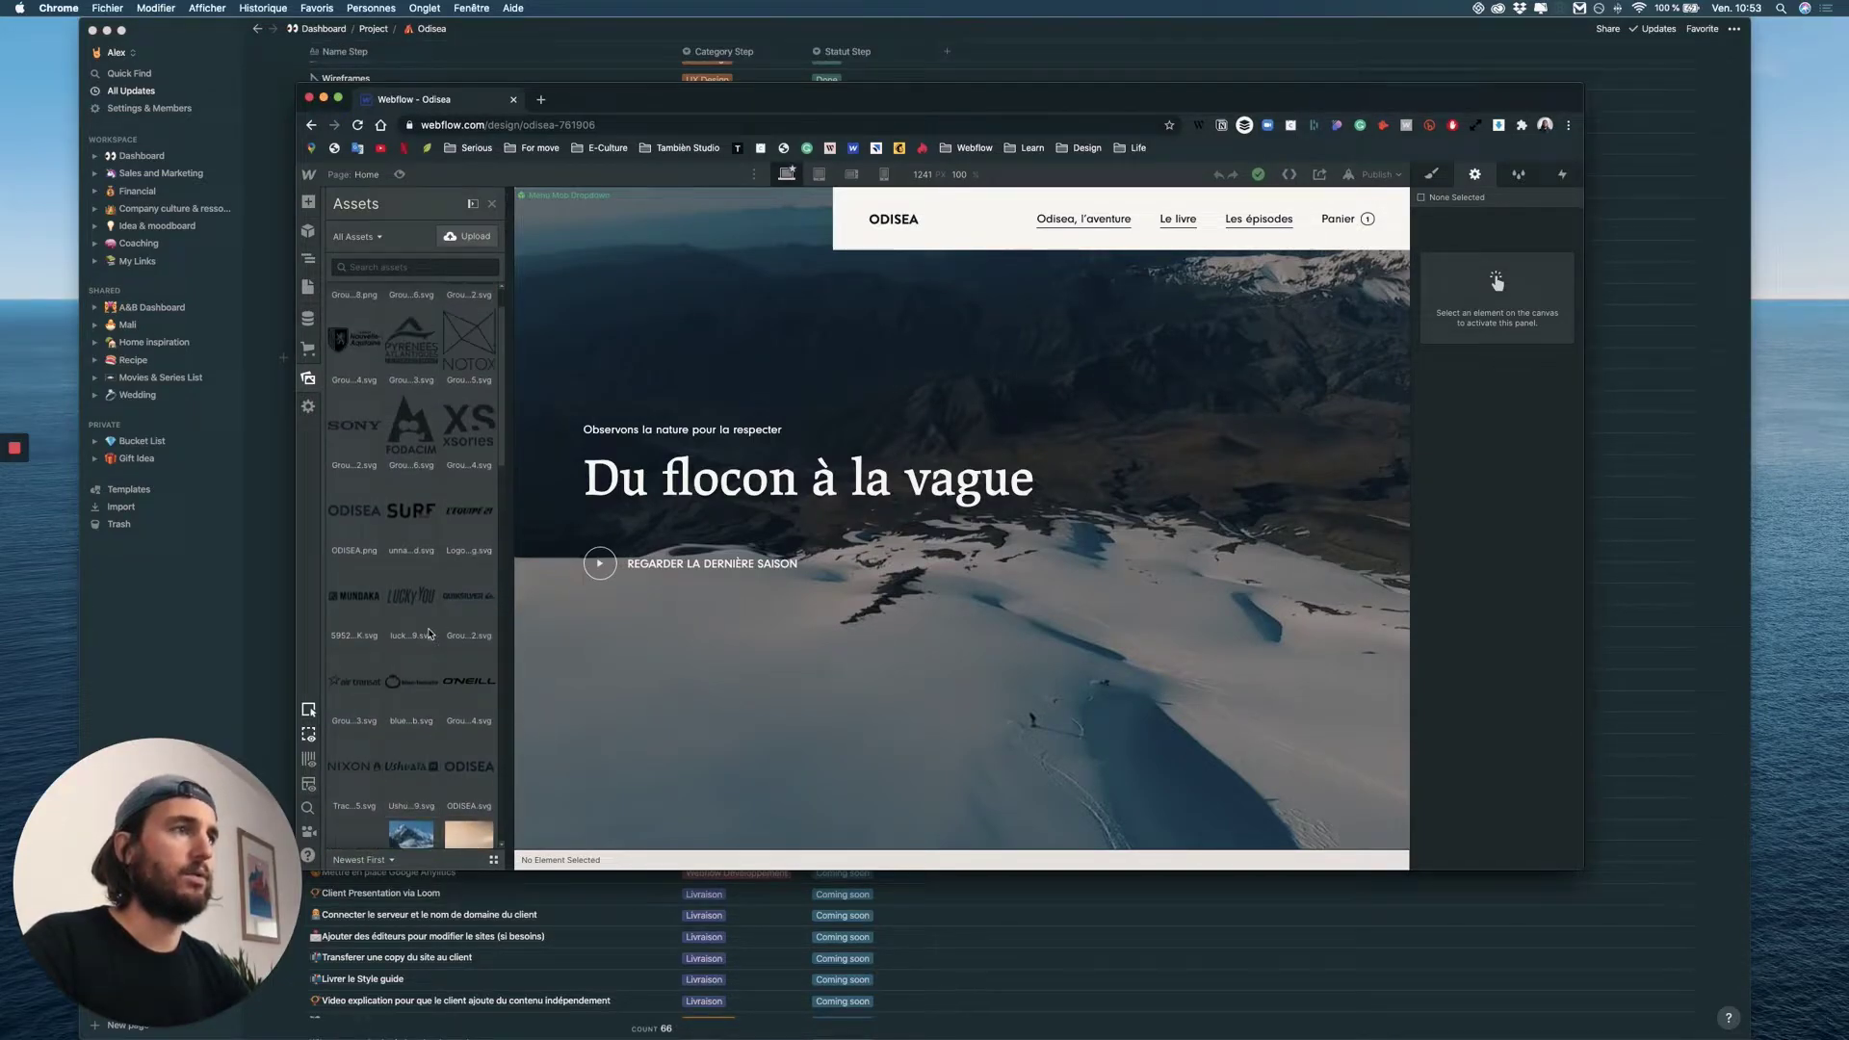
scroll(431, 633, "down", 10)
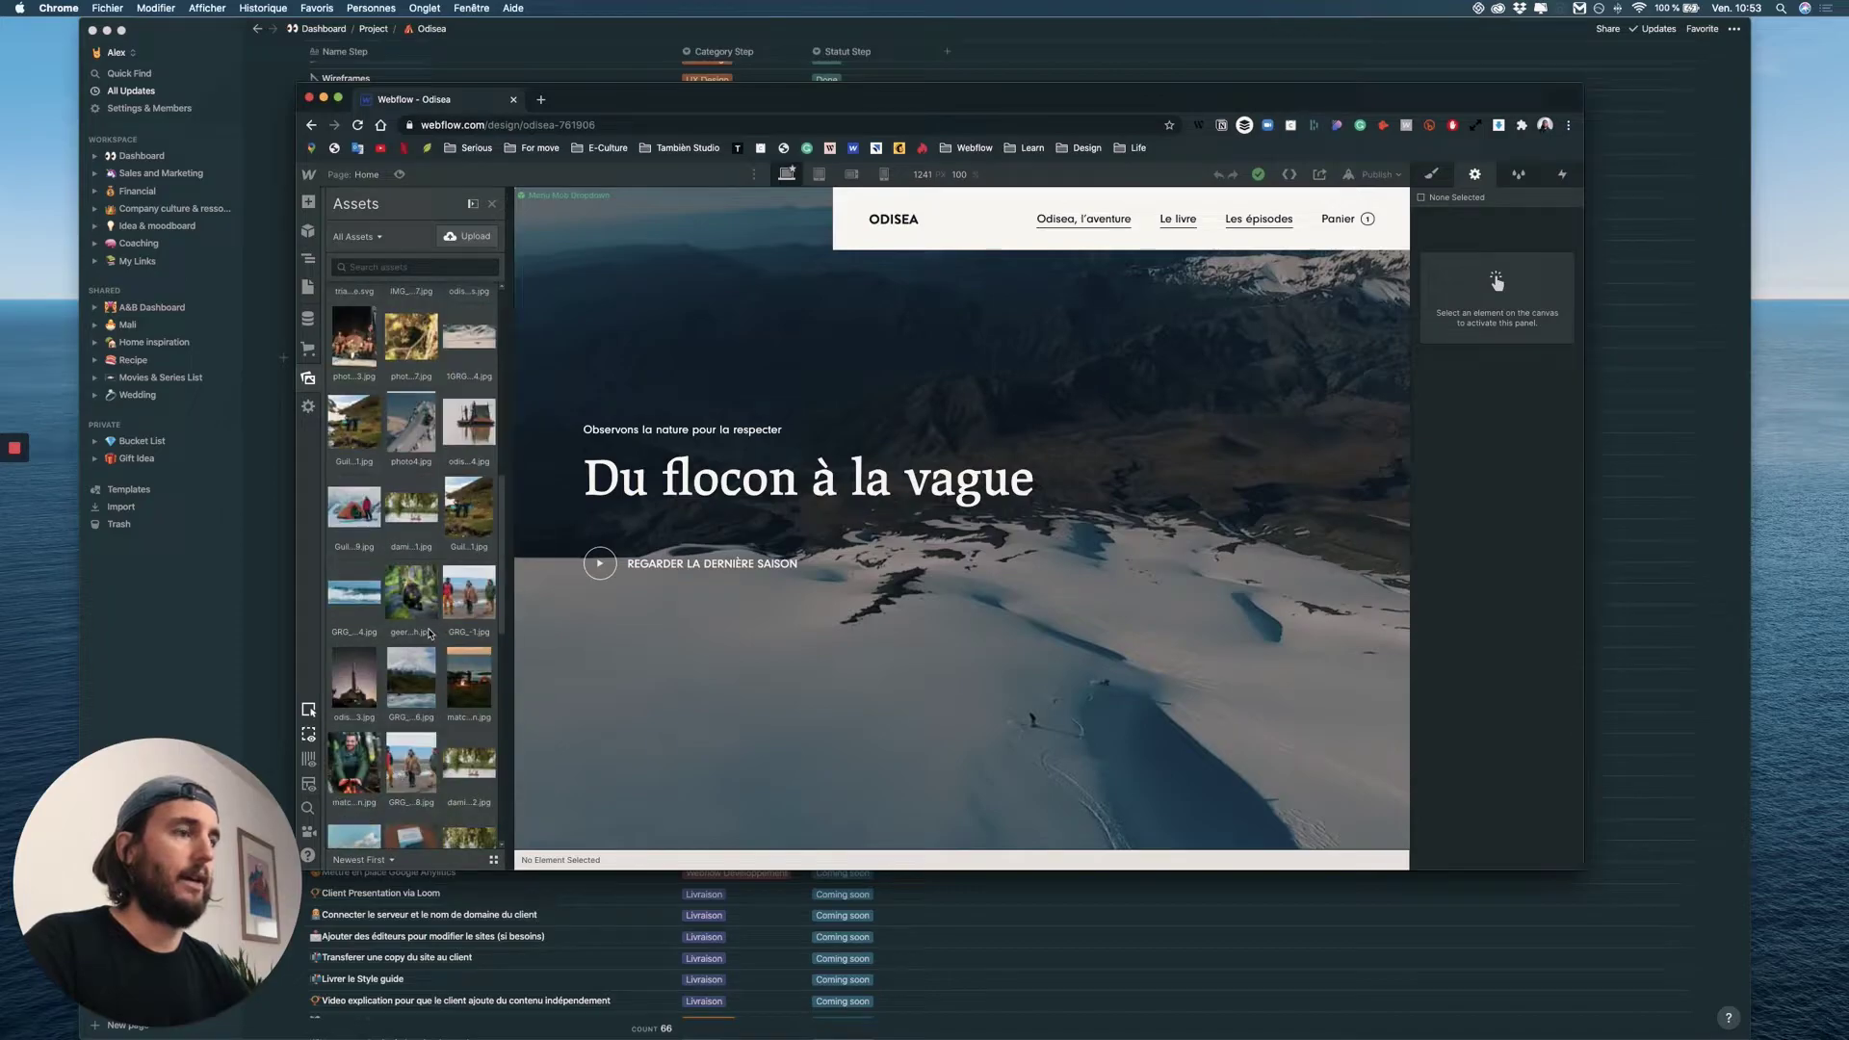
scroll(432, 633, "up", 10)
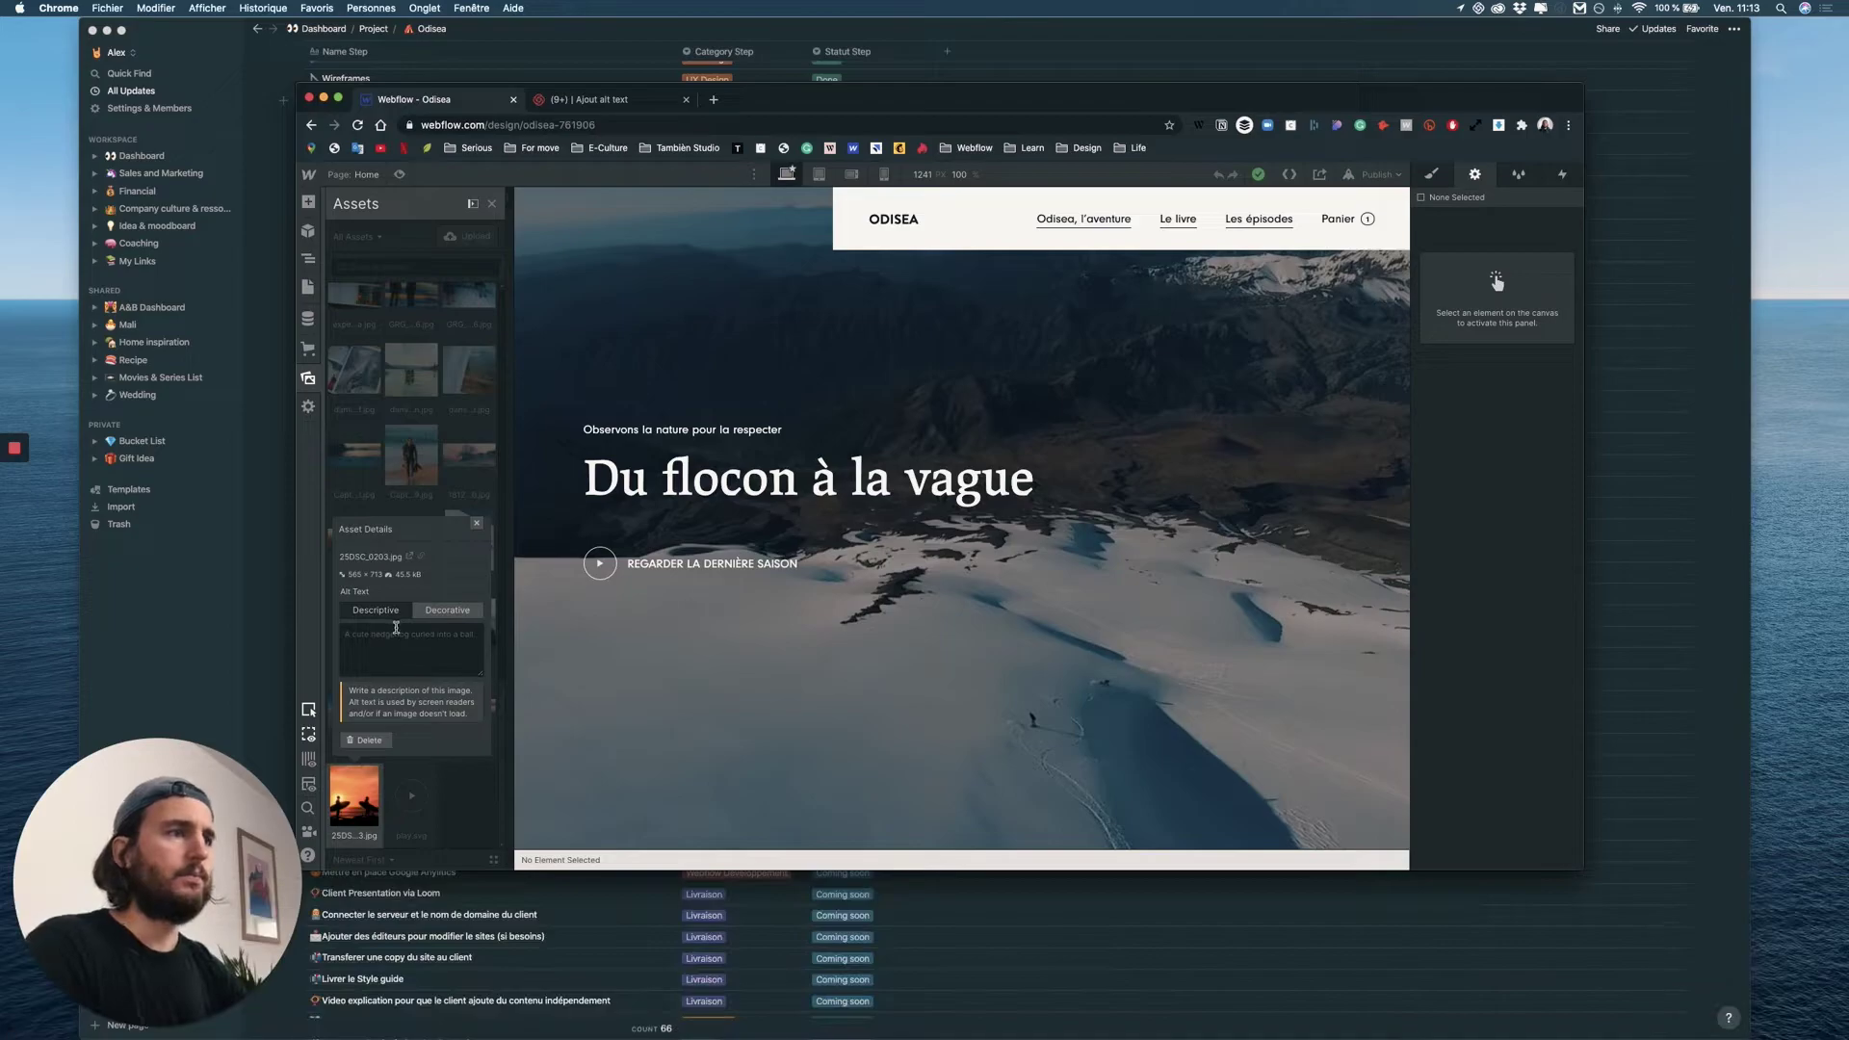
left_click(381, 634)
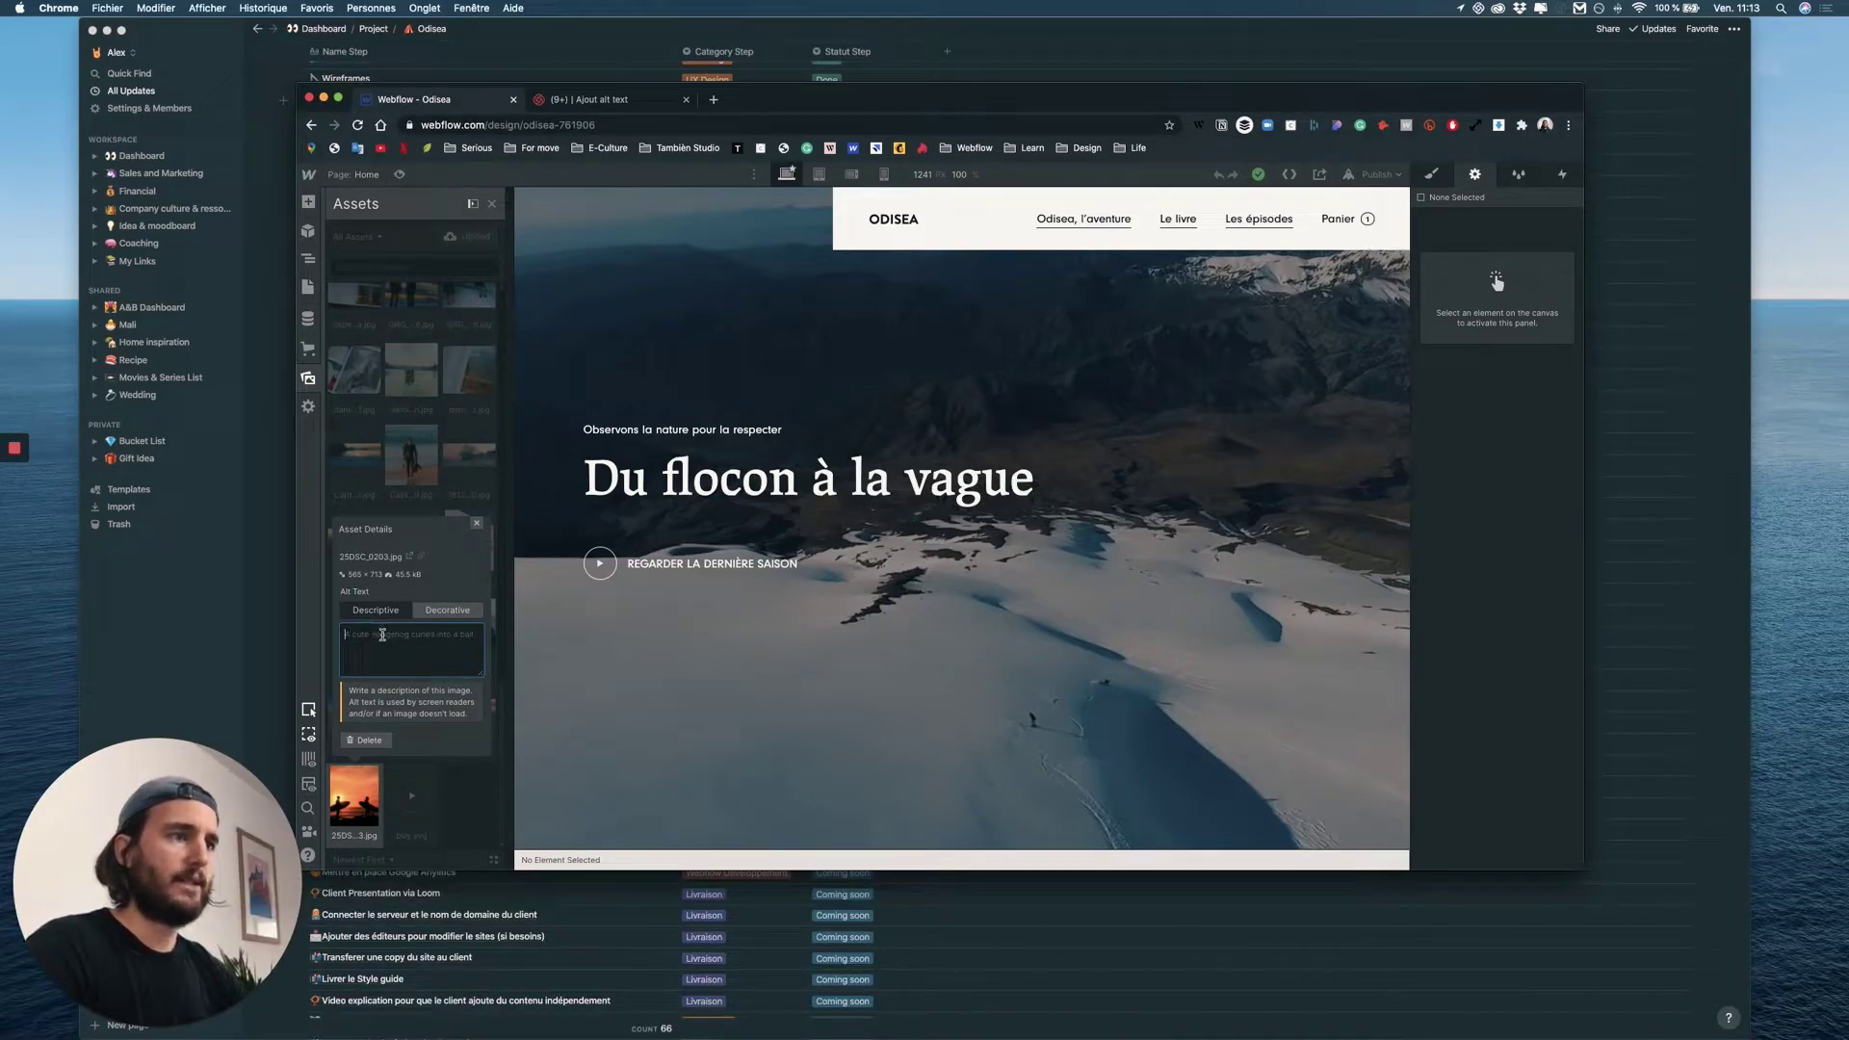
type("Damien et Mathieu")
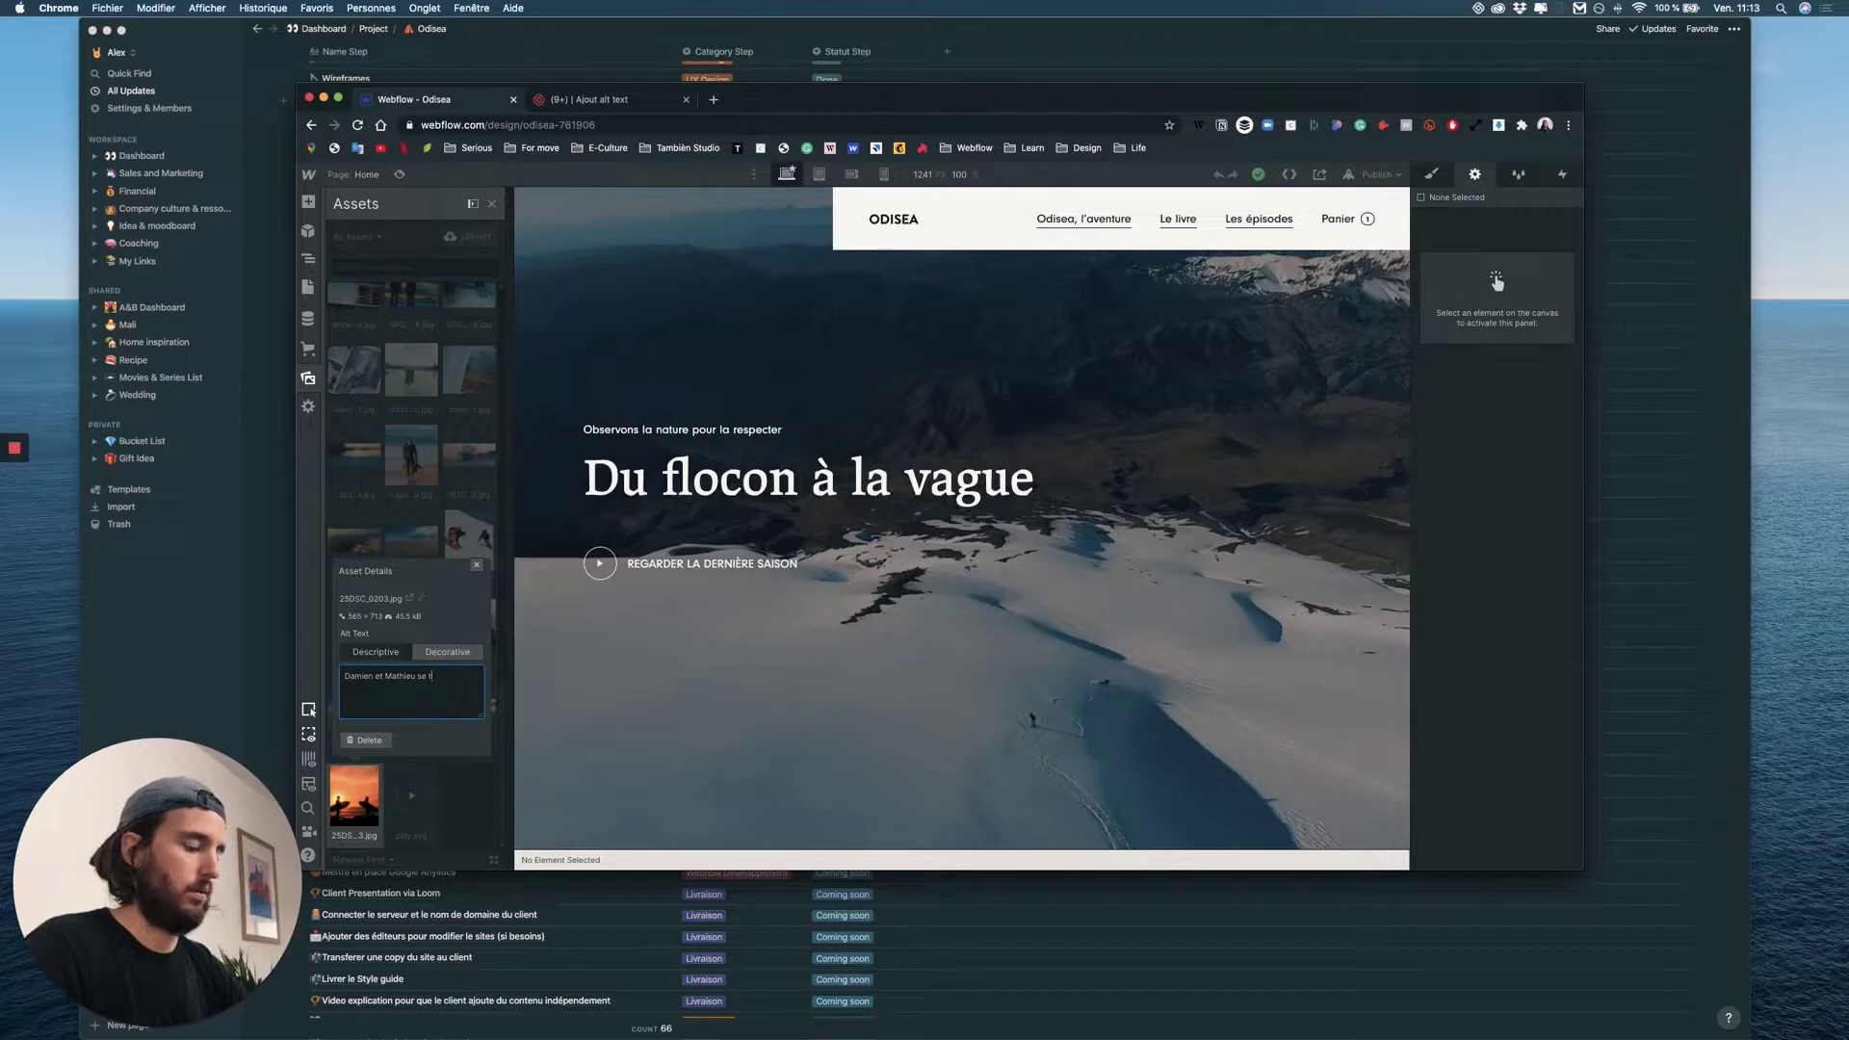
type("se tenant devant")
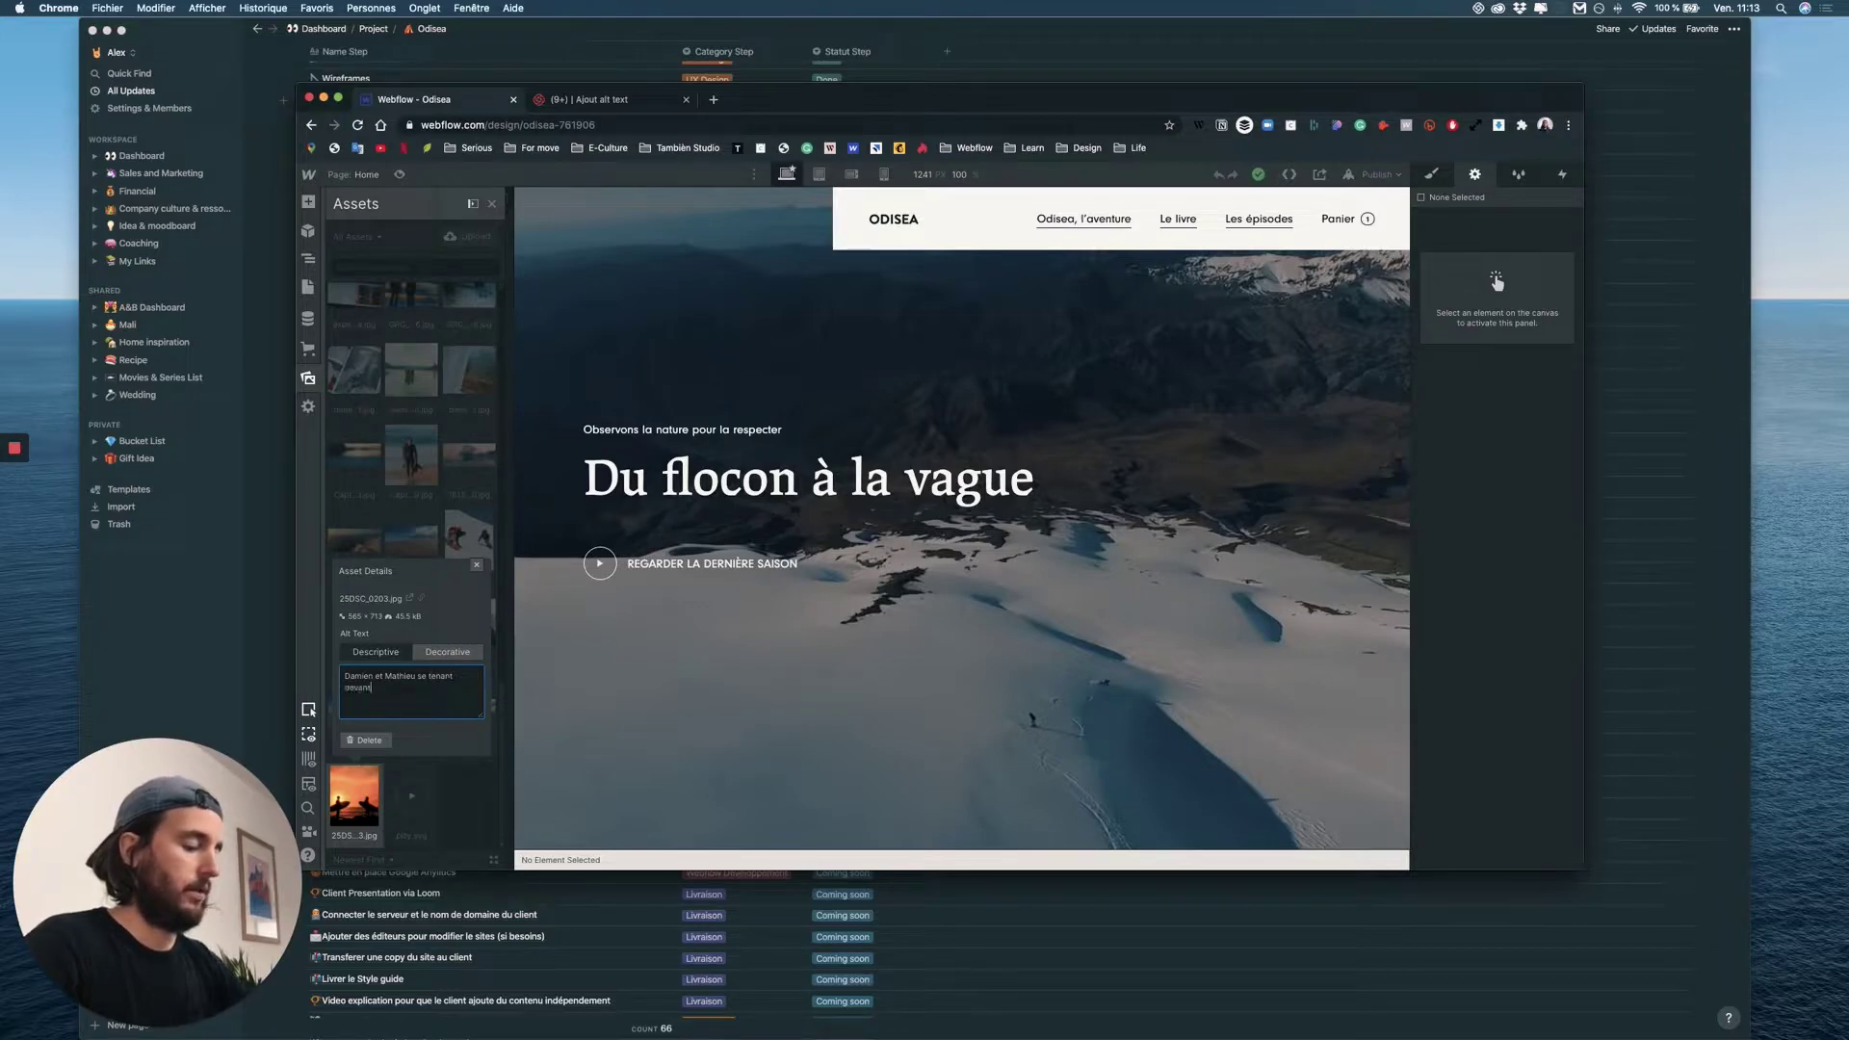
type(" un choiu")
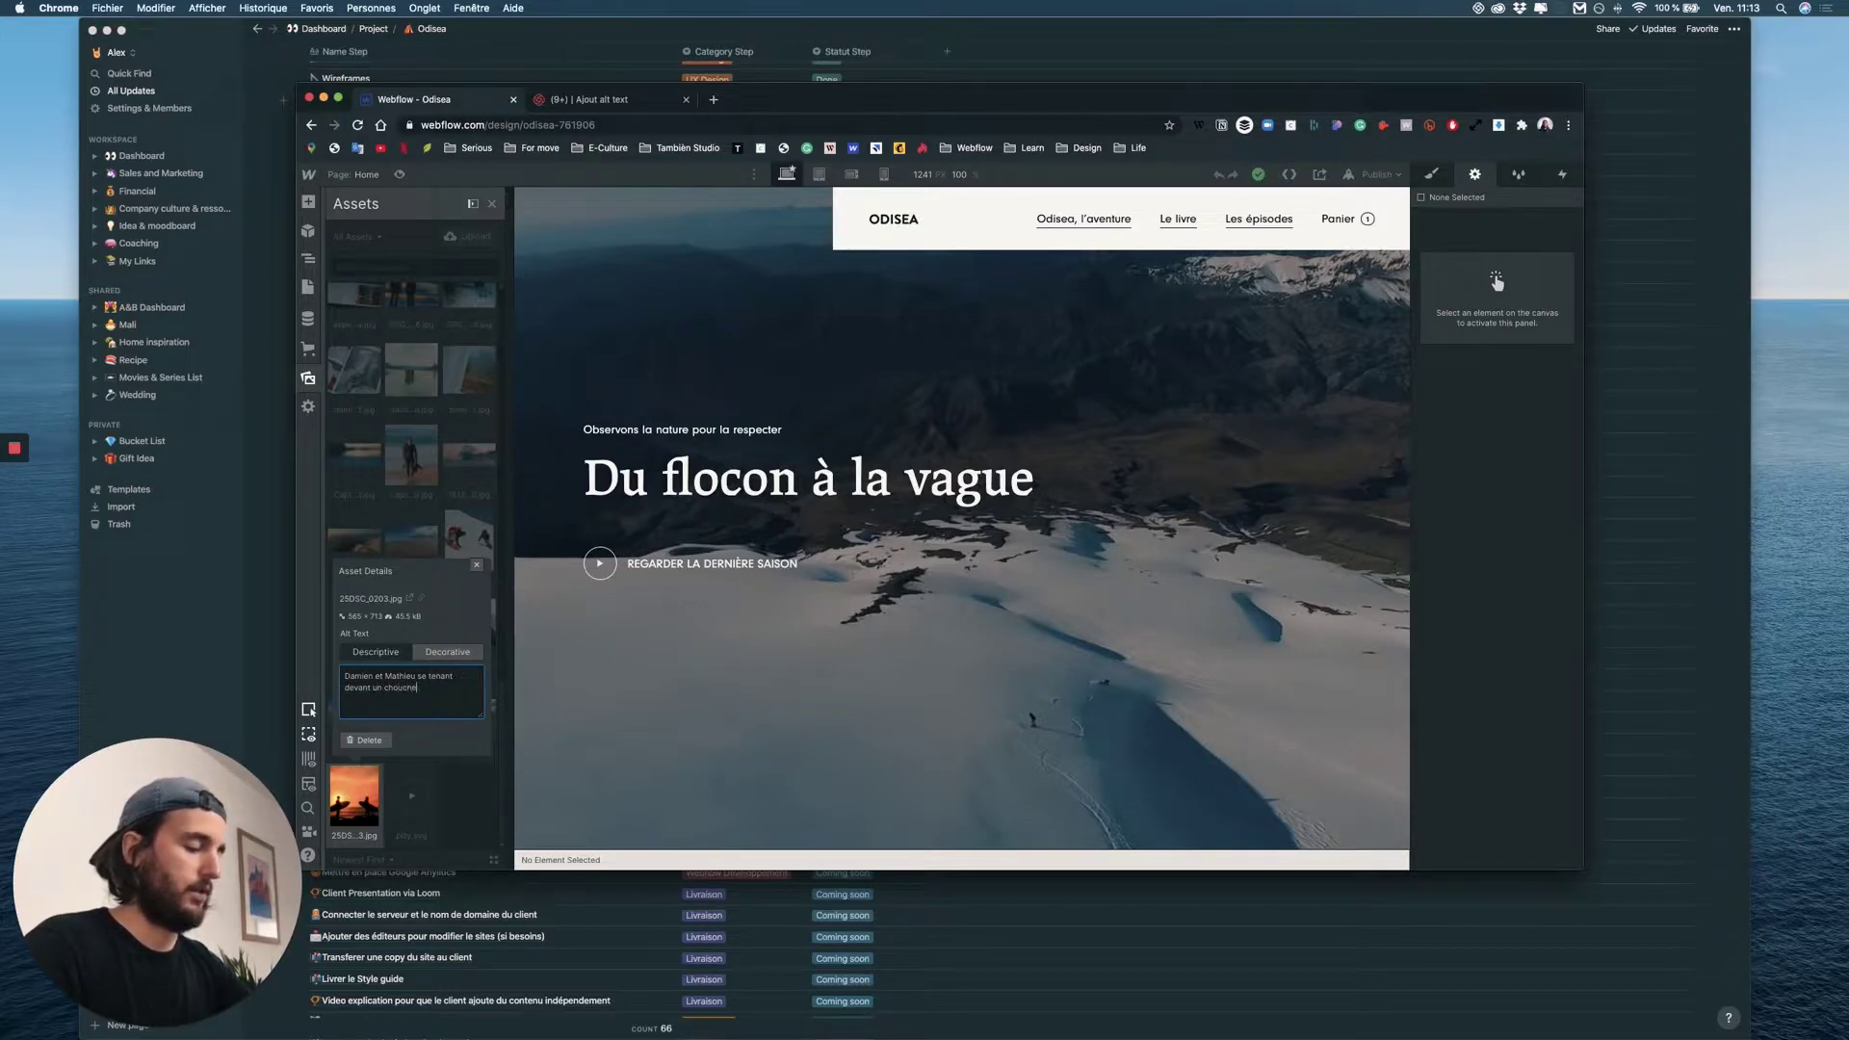
type("r")
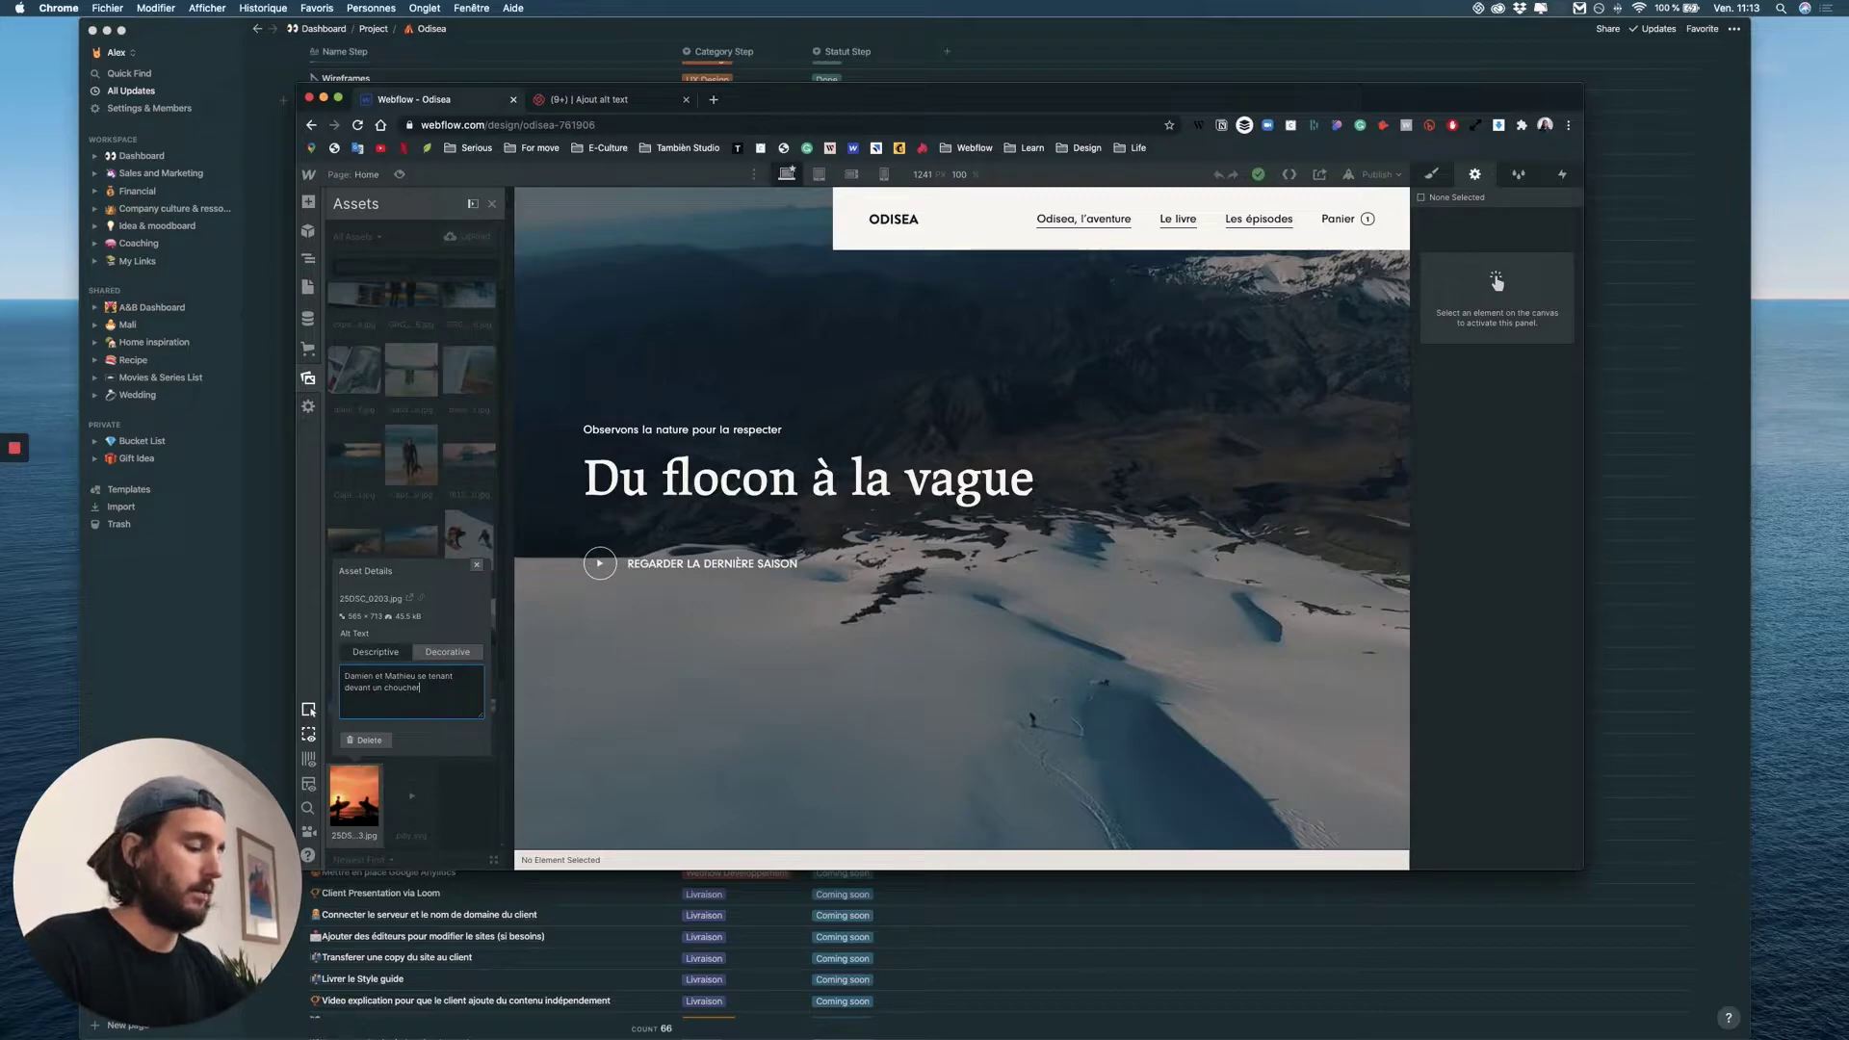
type(" de soleil sur une plage en")
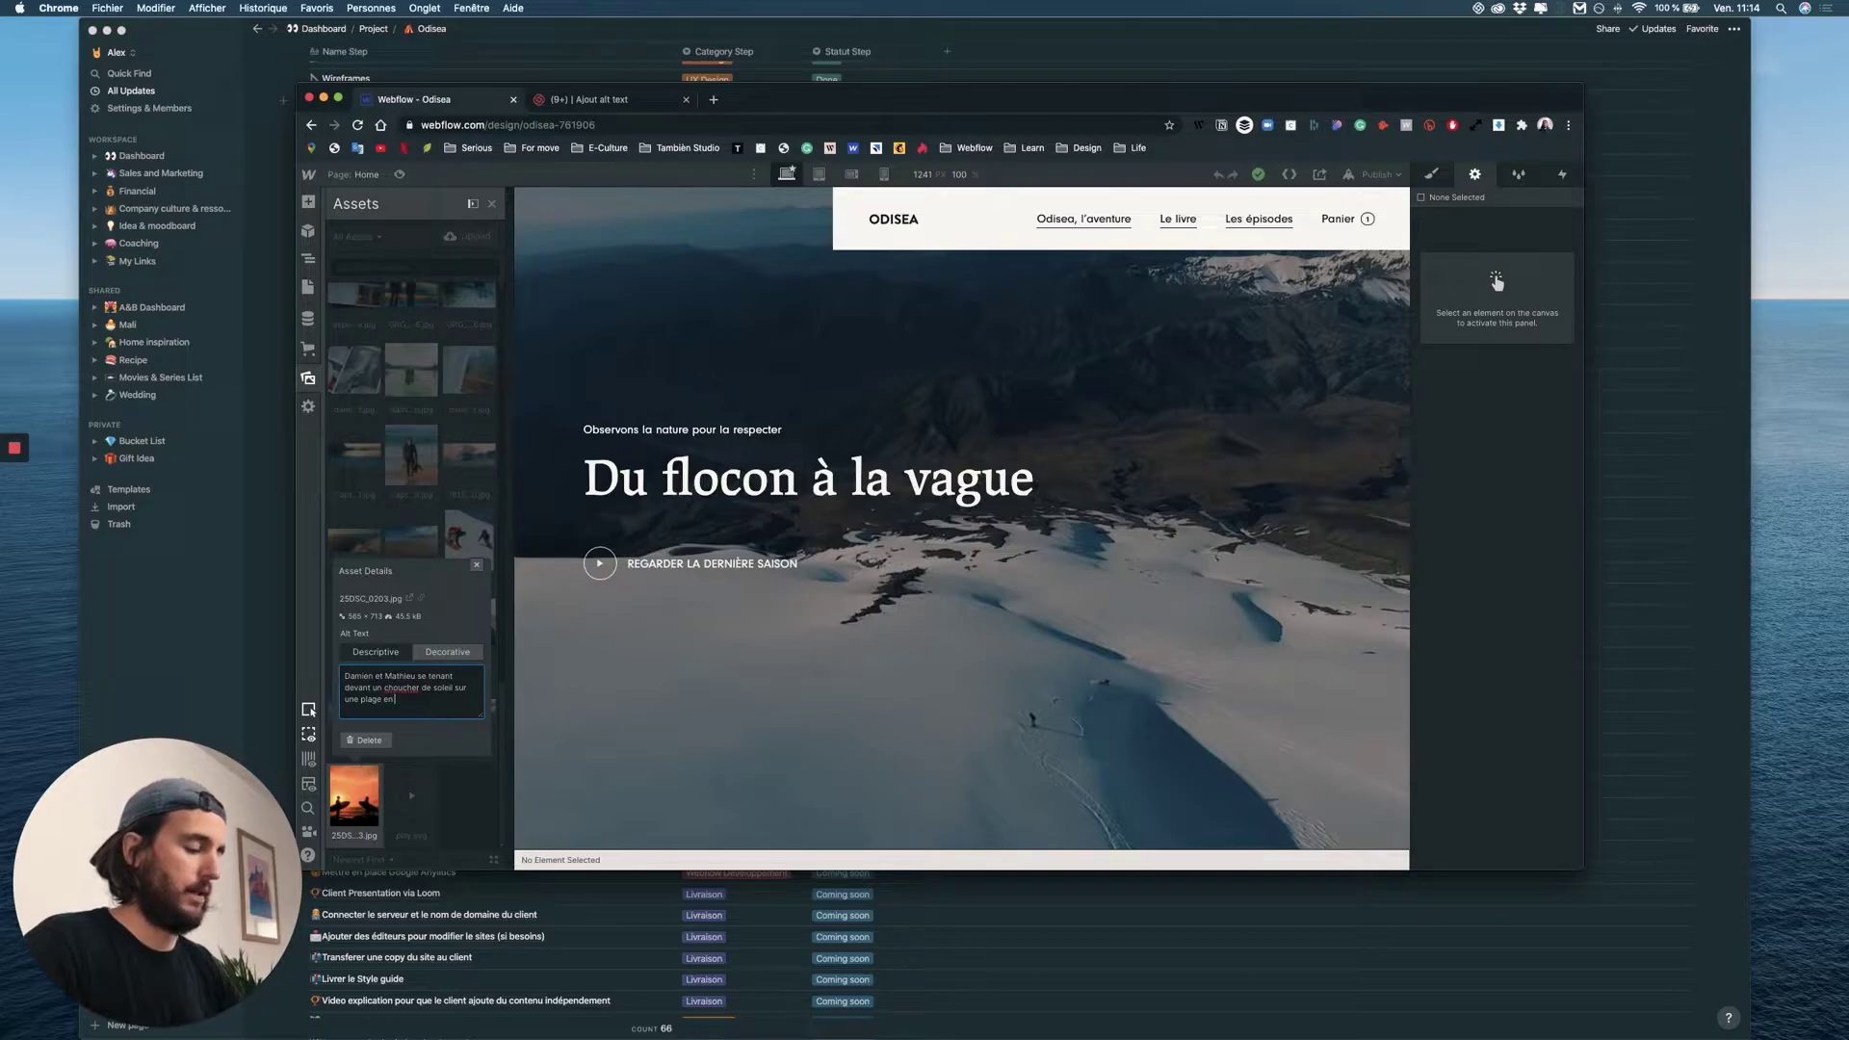
type("Alaska")
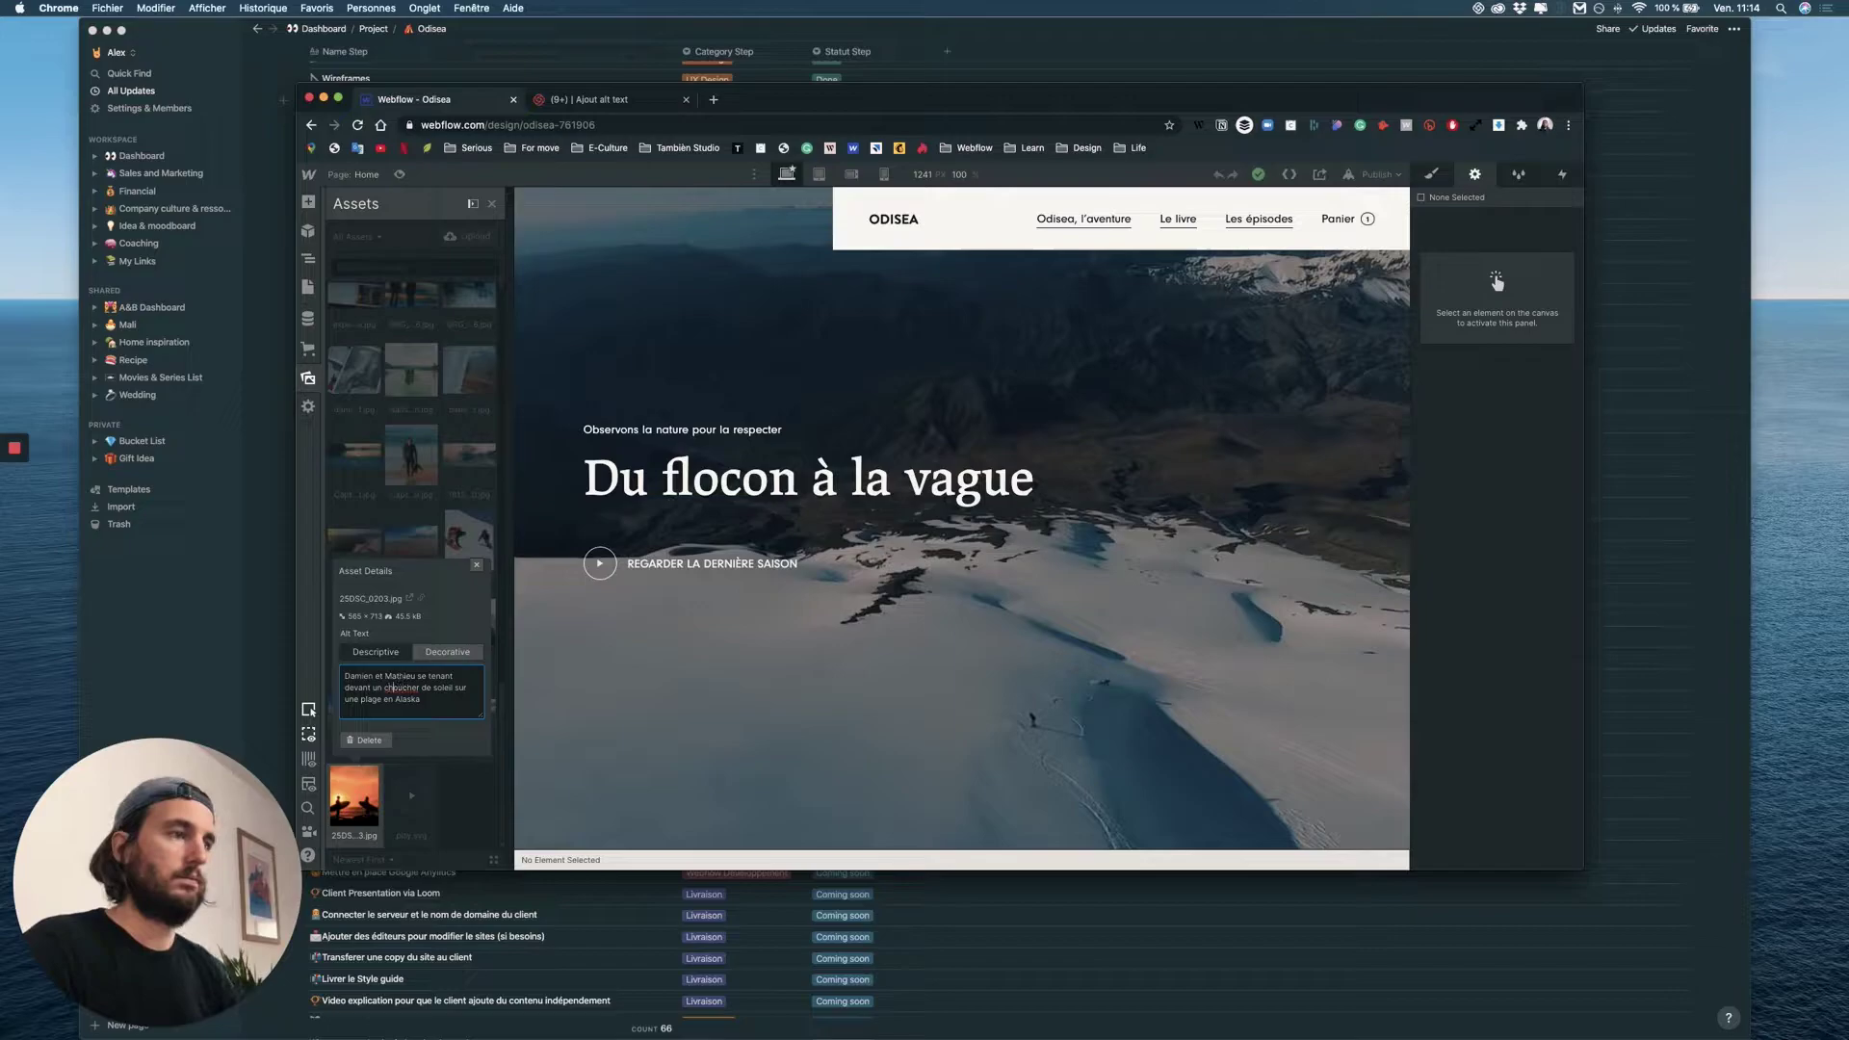
left_click(475, 564)
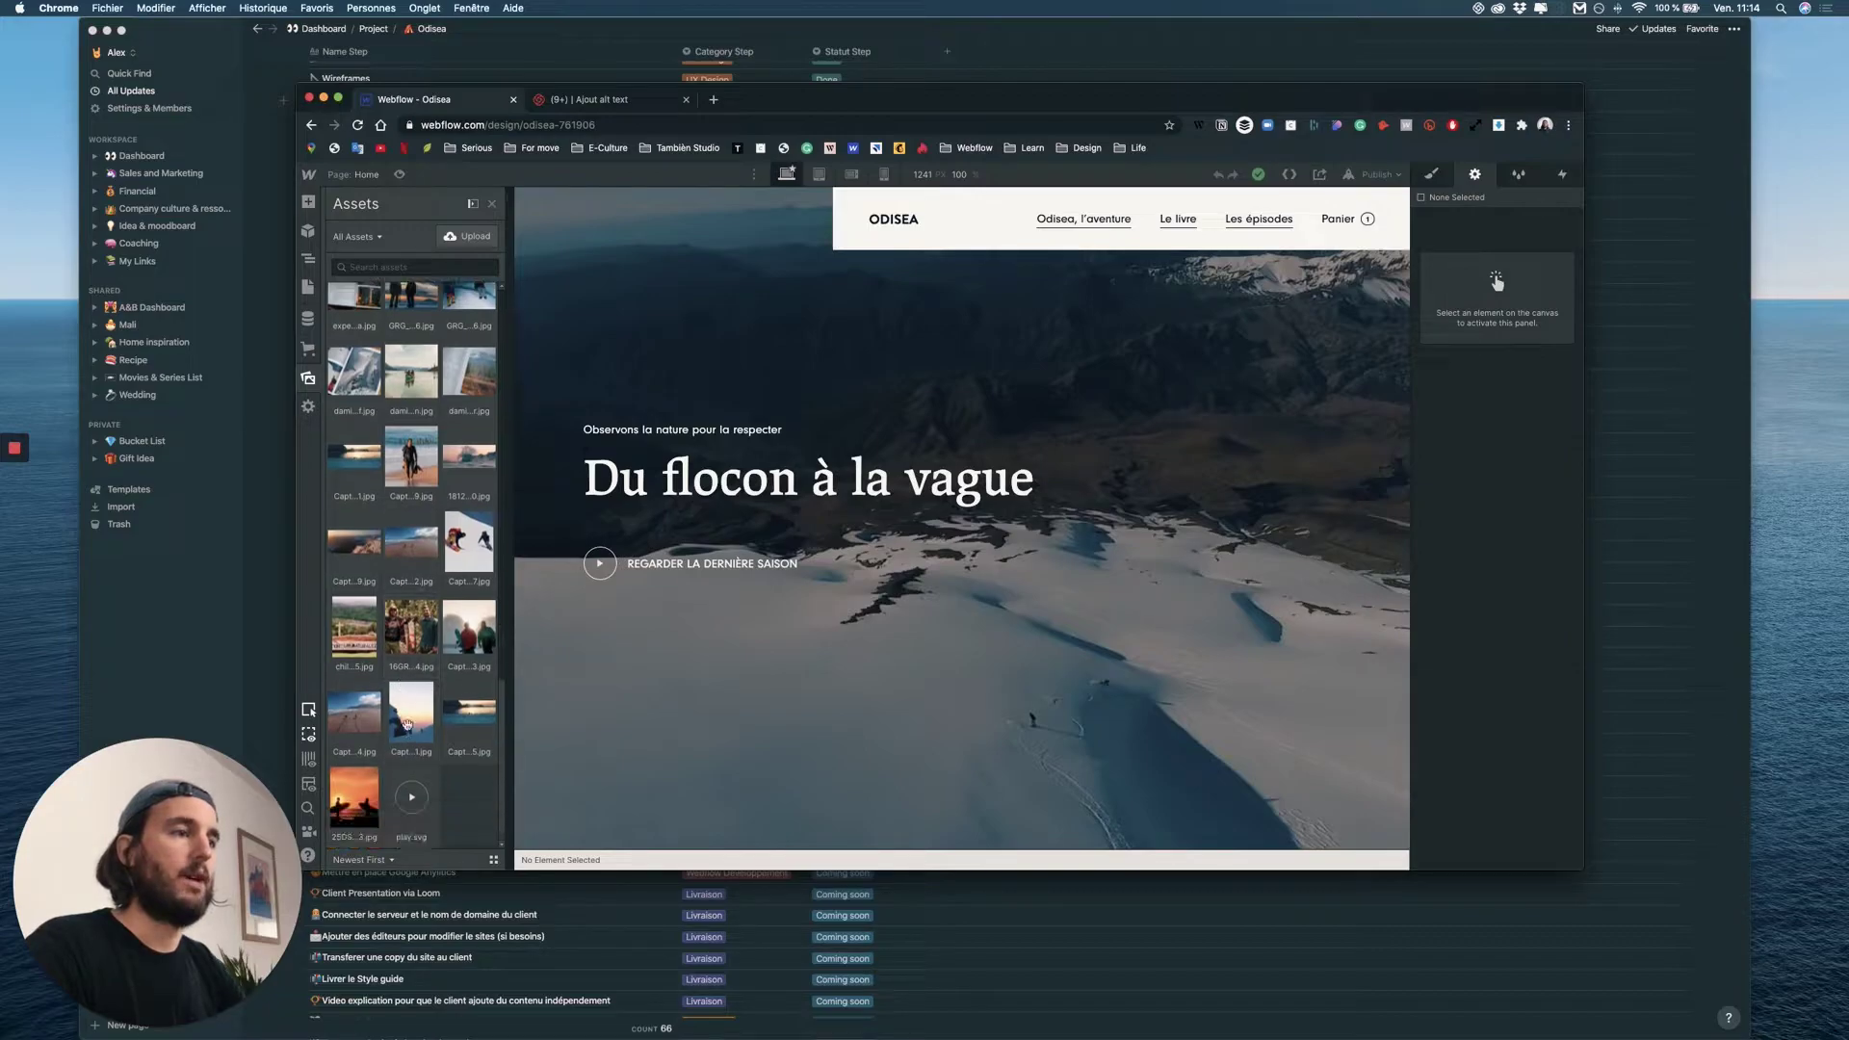
Step: Open the Intro Section symbol containing the "Une aventure humaine..." heading for editing on the Home page
scroll(409, 693, "up", 5)
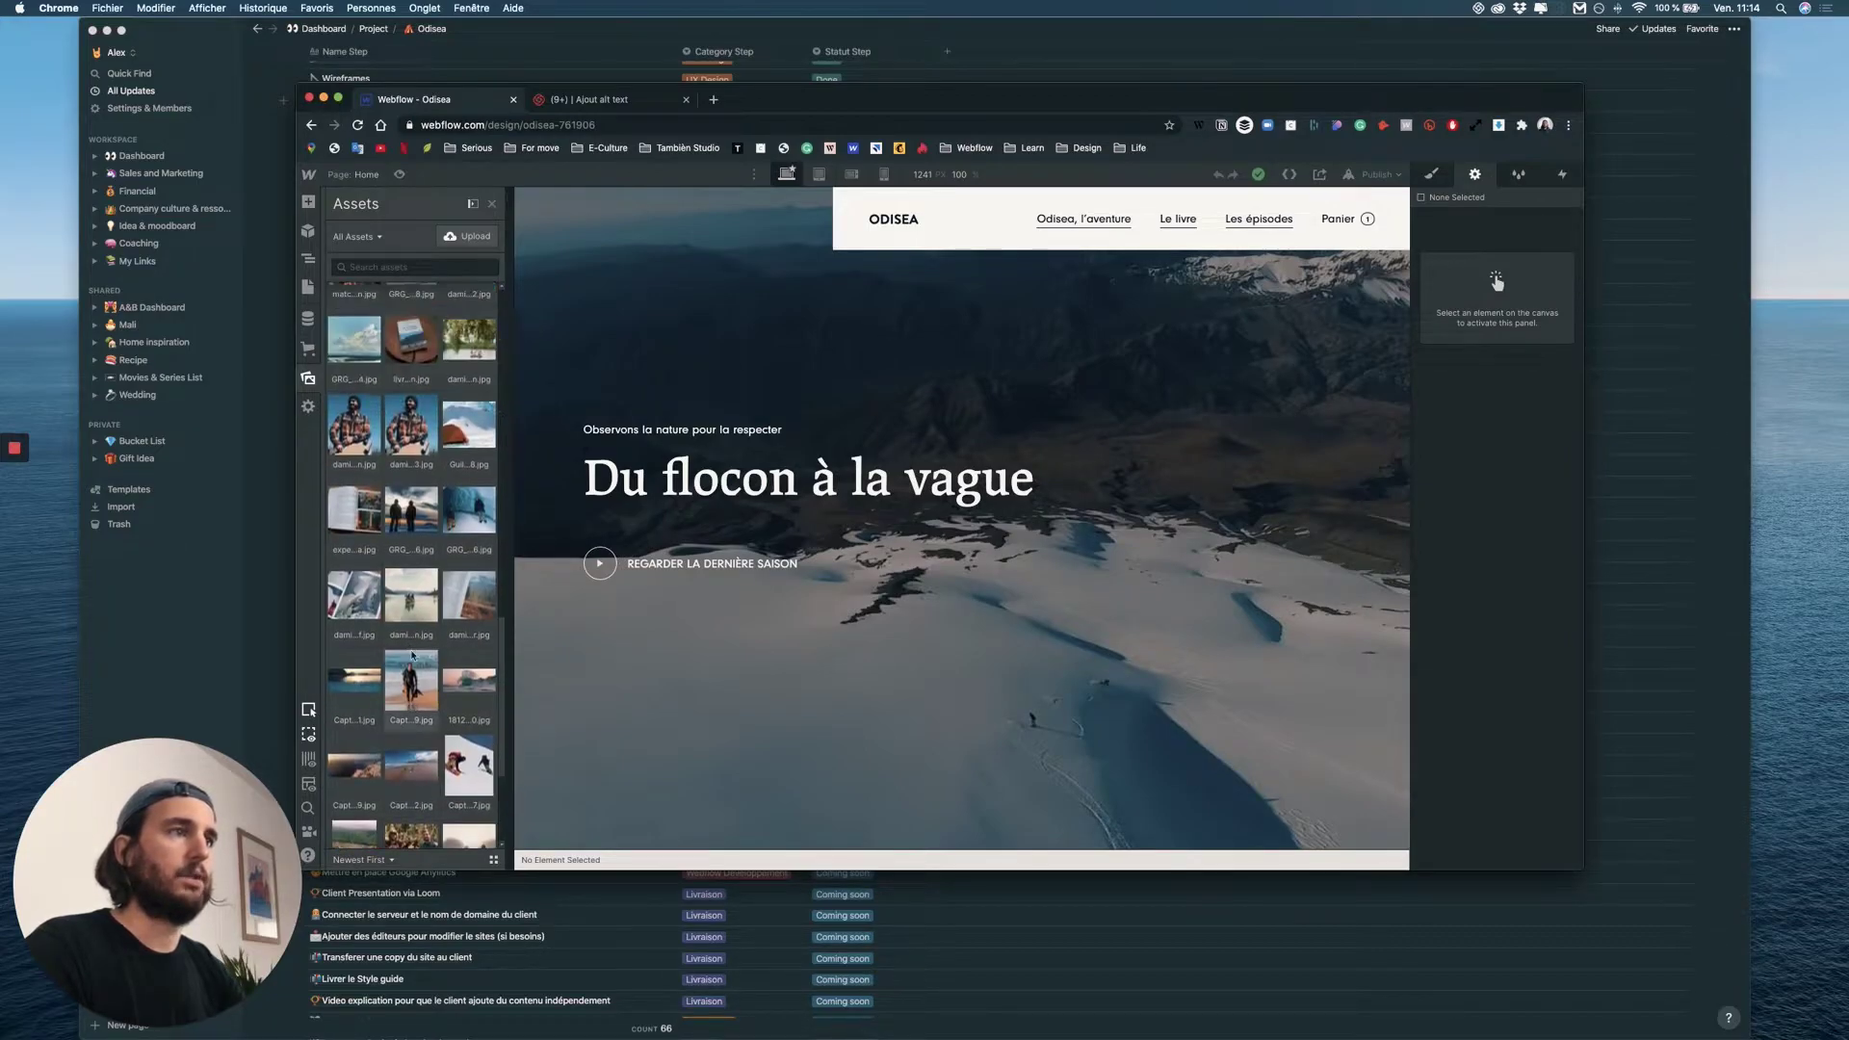
scroll(412, 655, "down", 5)
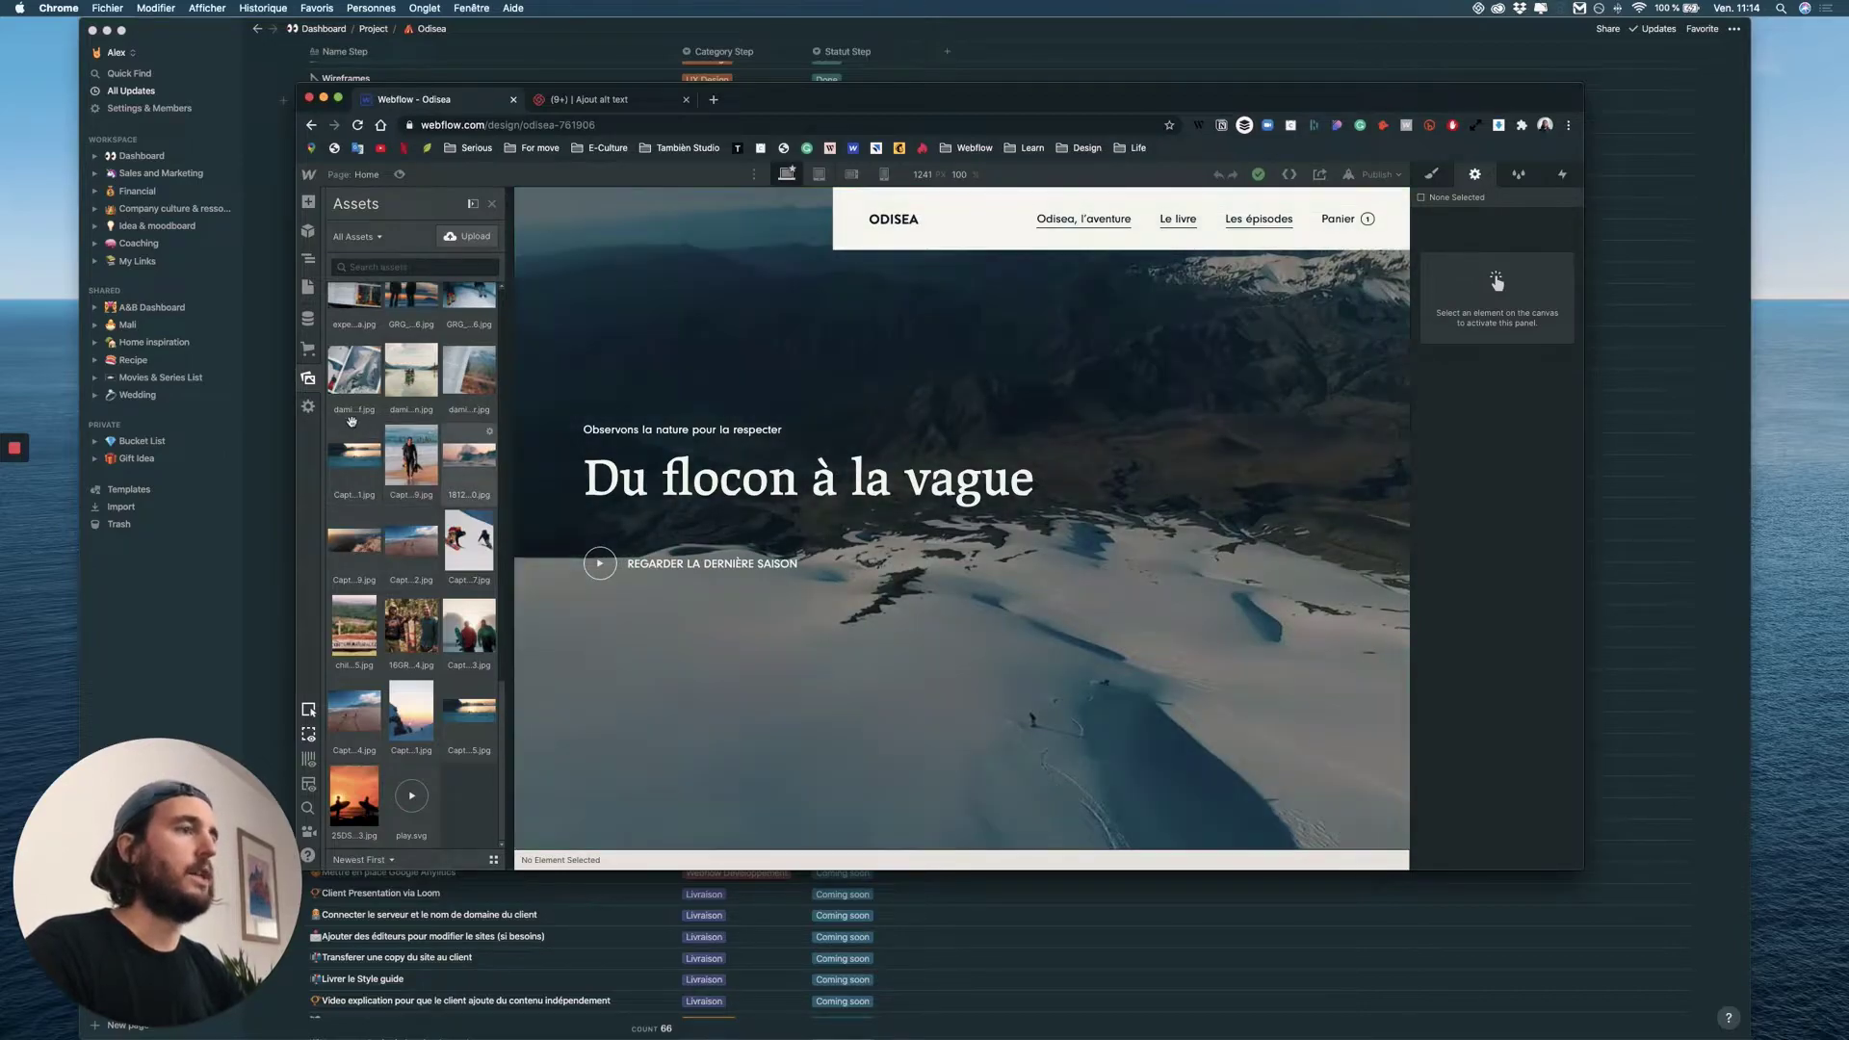
scroll(751, 533, "down", 10)
scroll(751, 533, "down", 4)
scroll(766, 617, "up", 4)
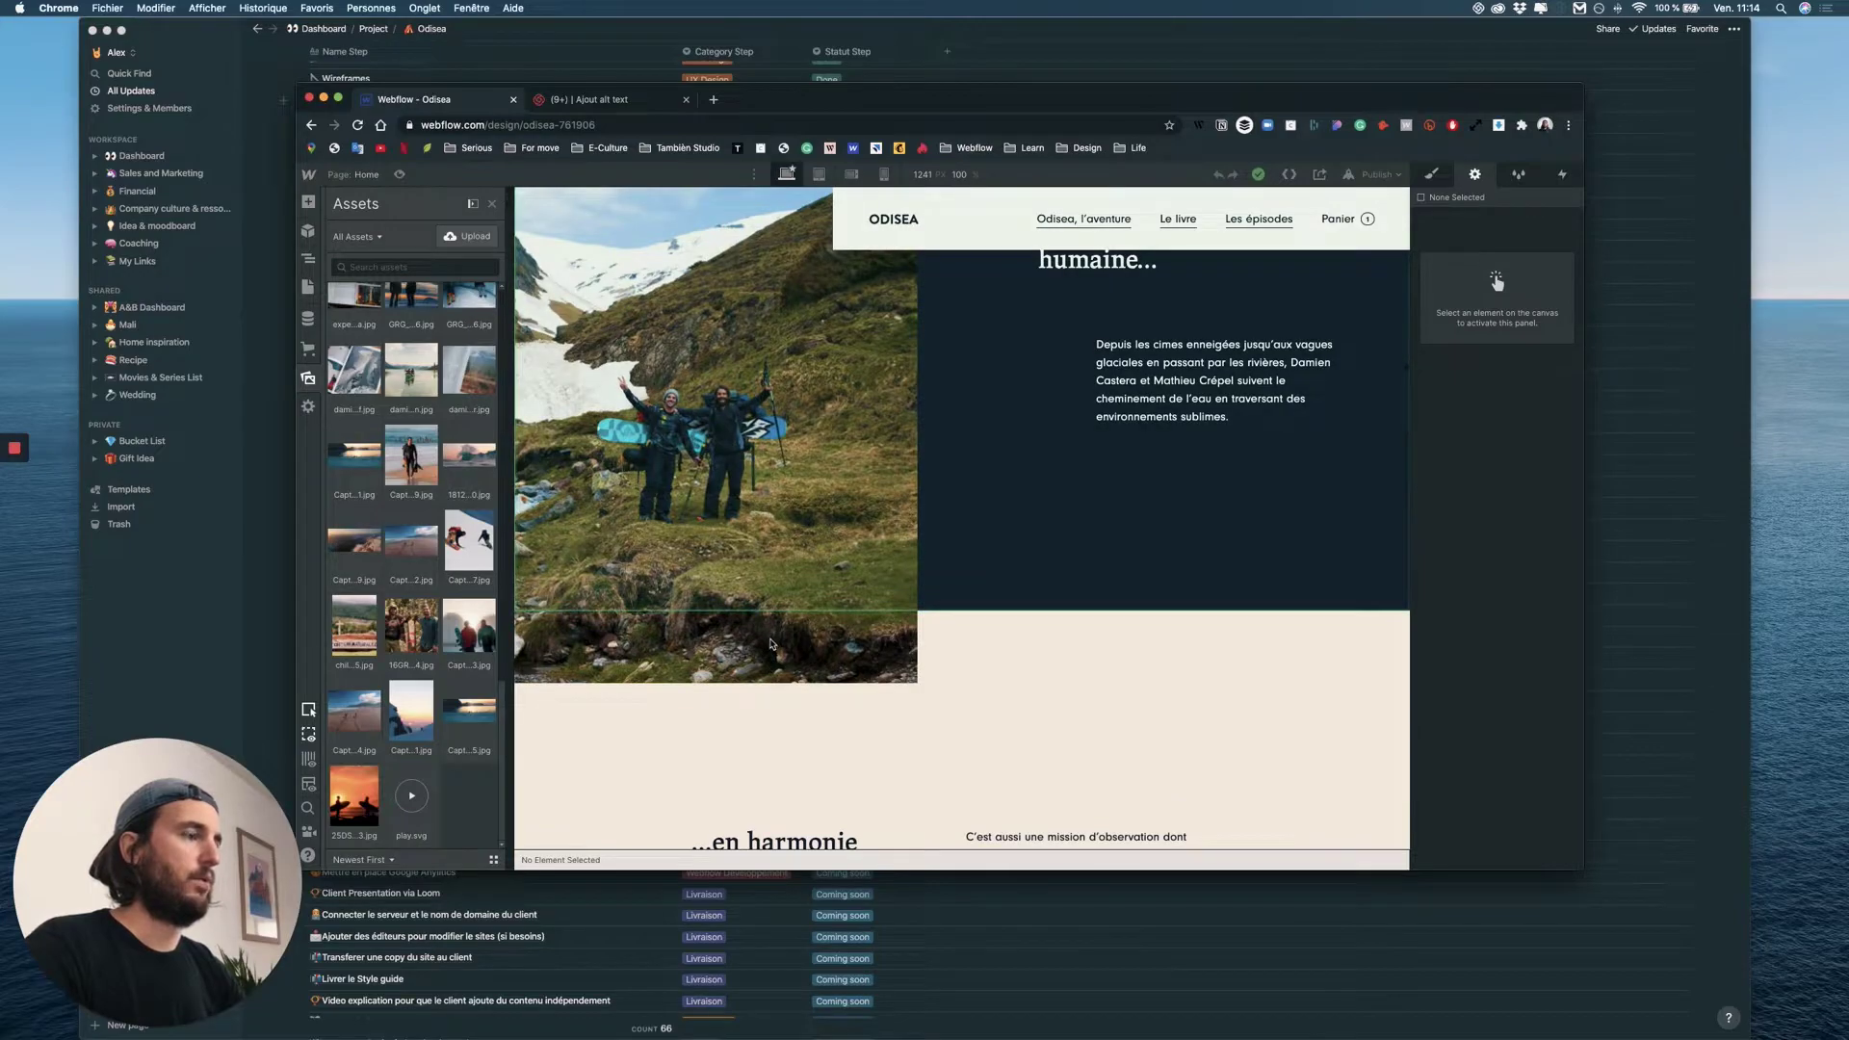
scroll(772, 643, "down", 3)
scroll(771, 643, "up", 5)
scroll(770, 645, "up", 1)
double_click(744, 557)
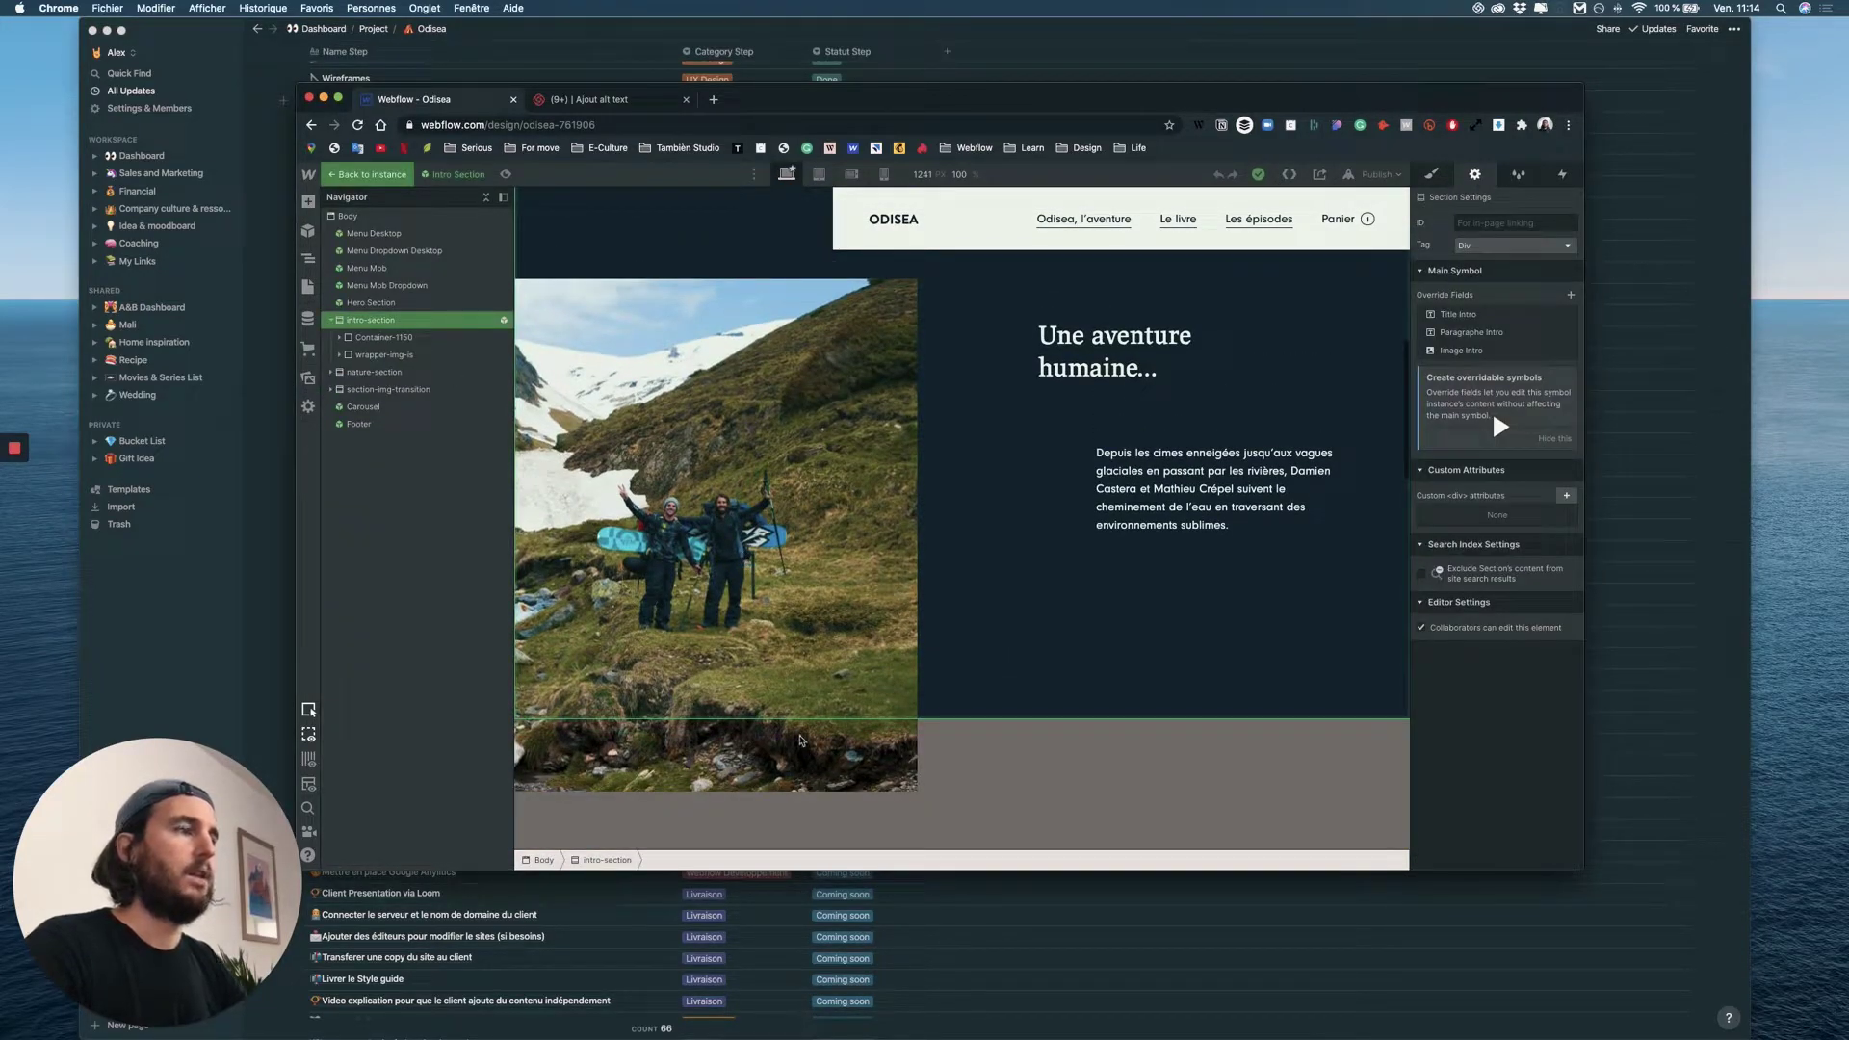
Step: Select Image 2 inside the intro section's image container and open its image settings
left_click(786, 465)
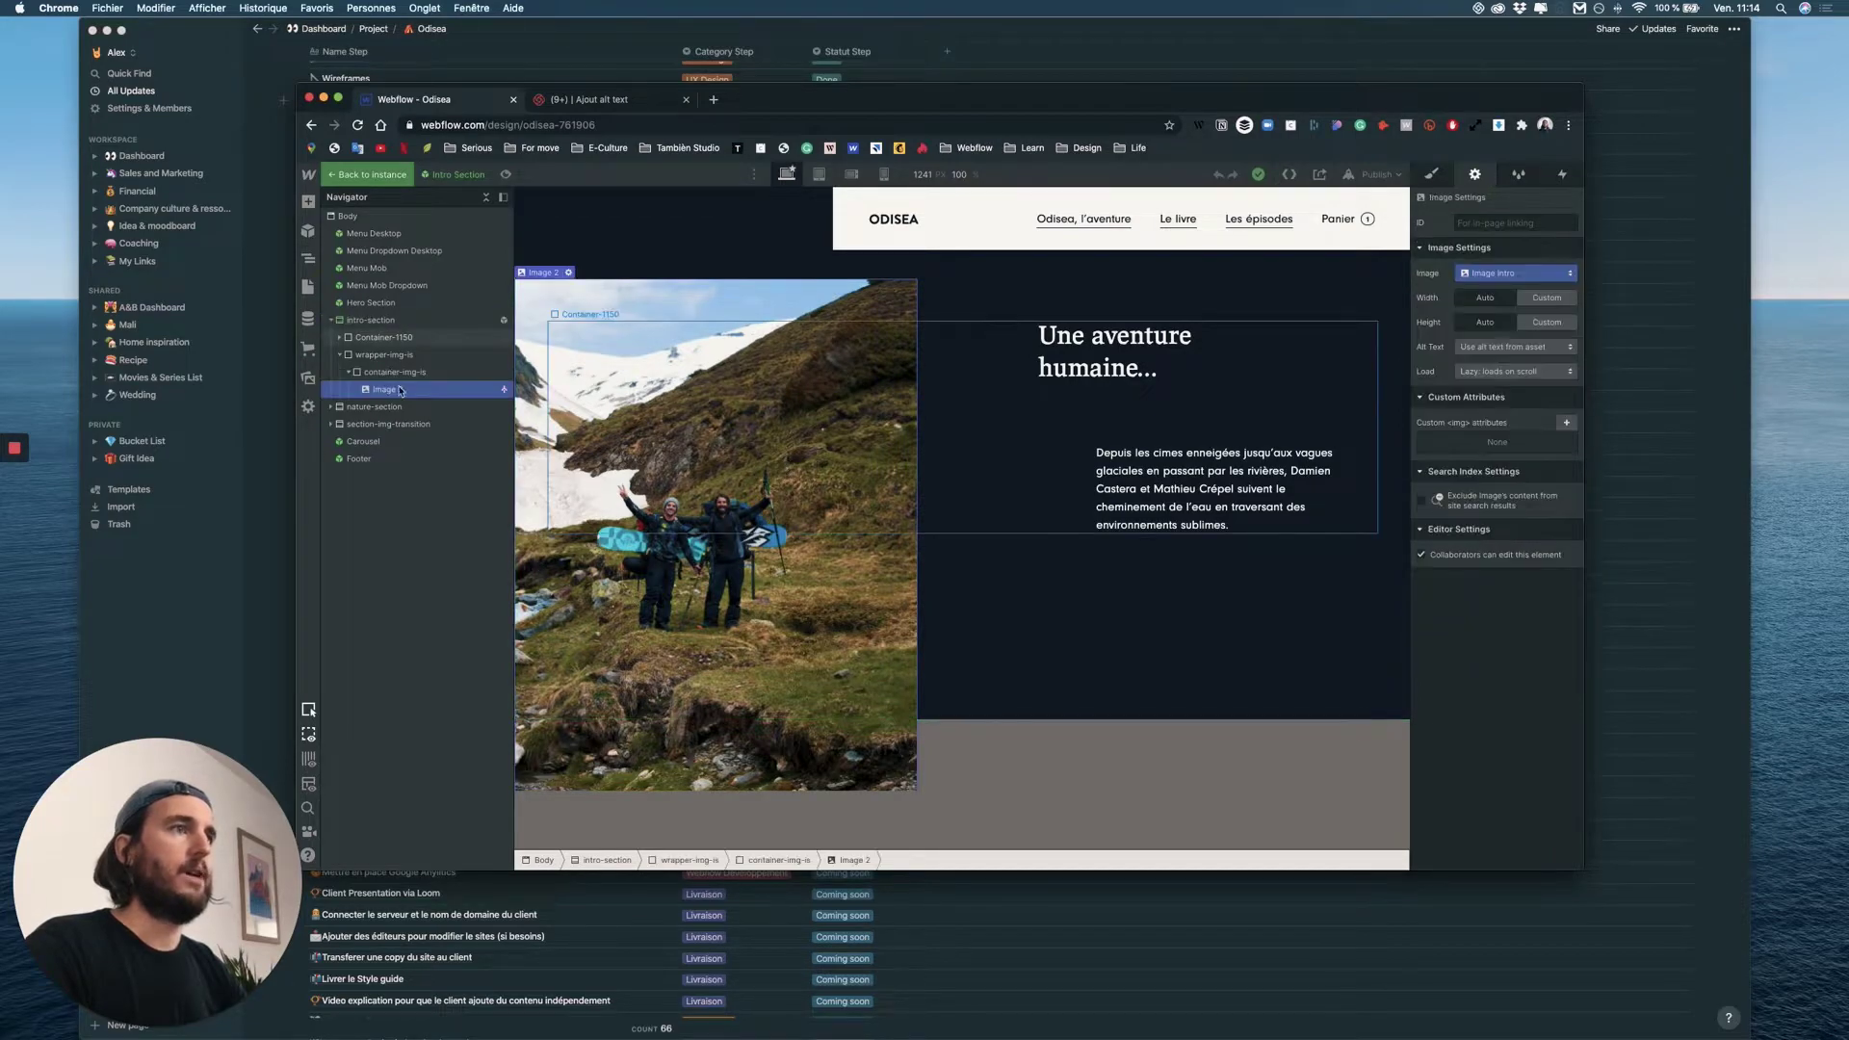
double_click(1271, 392)
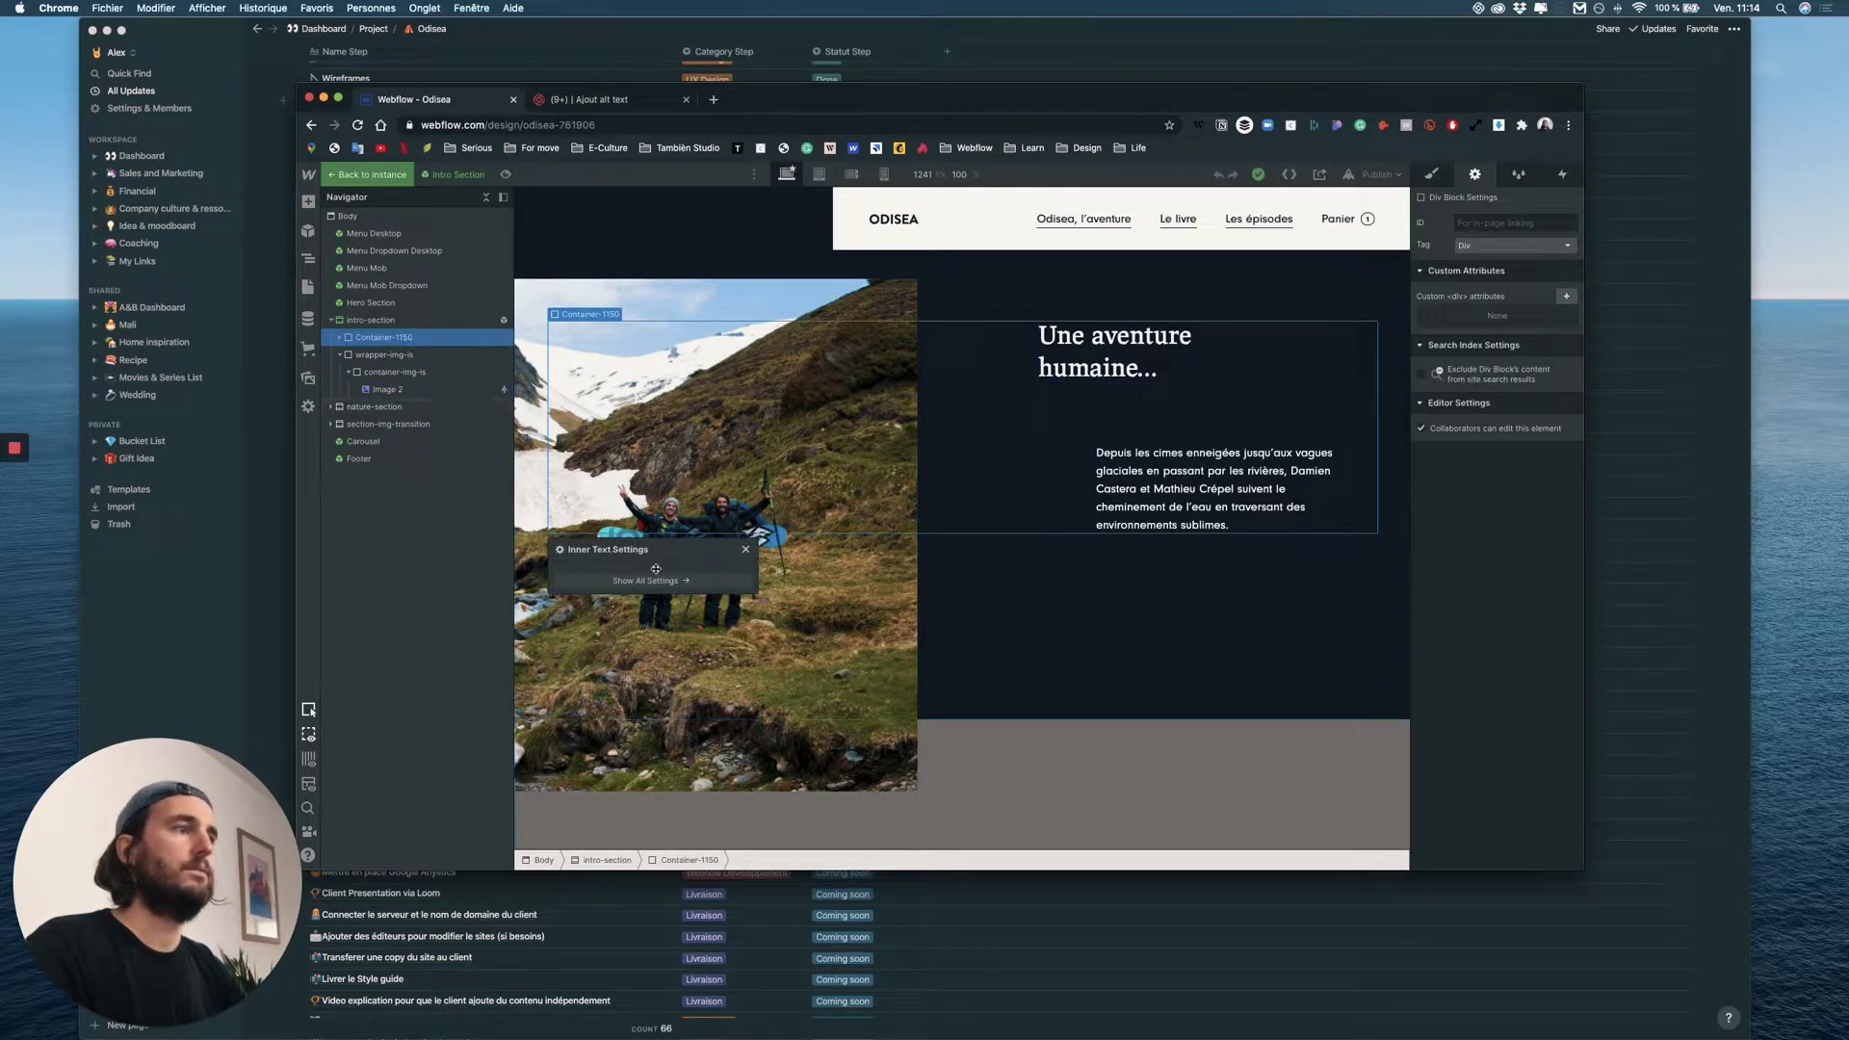
left_click(384, 393)
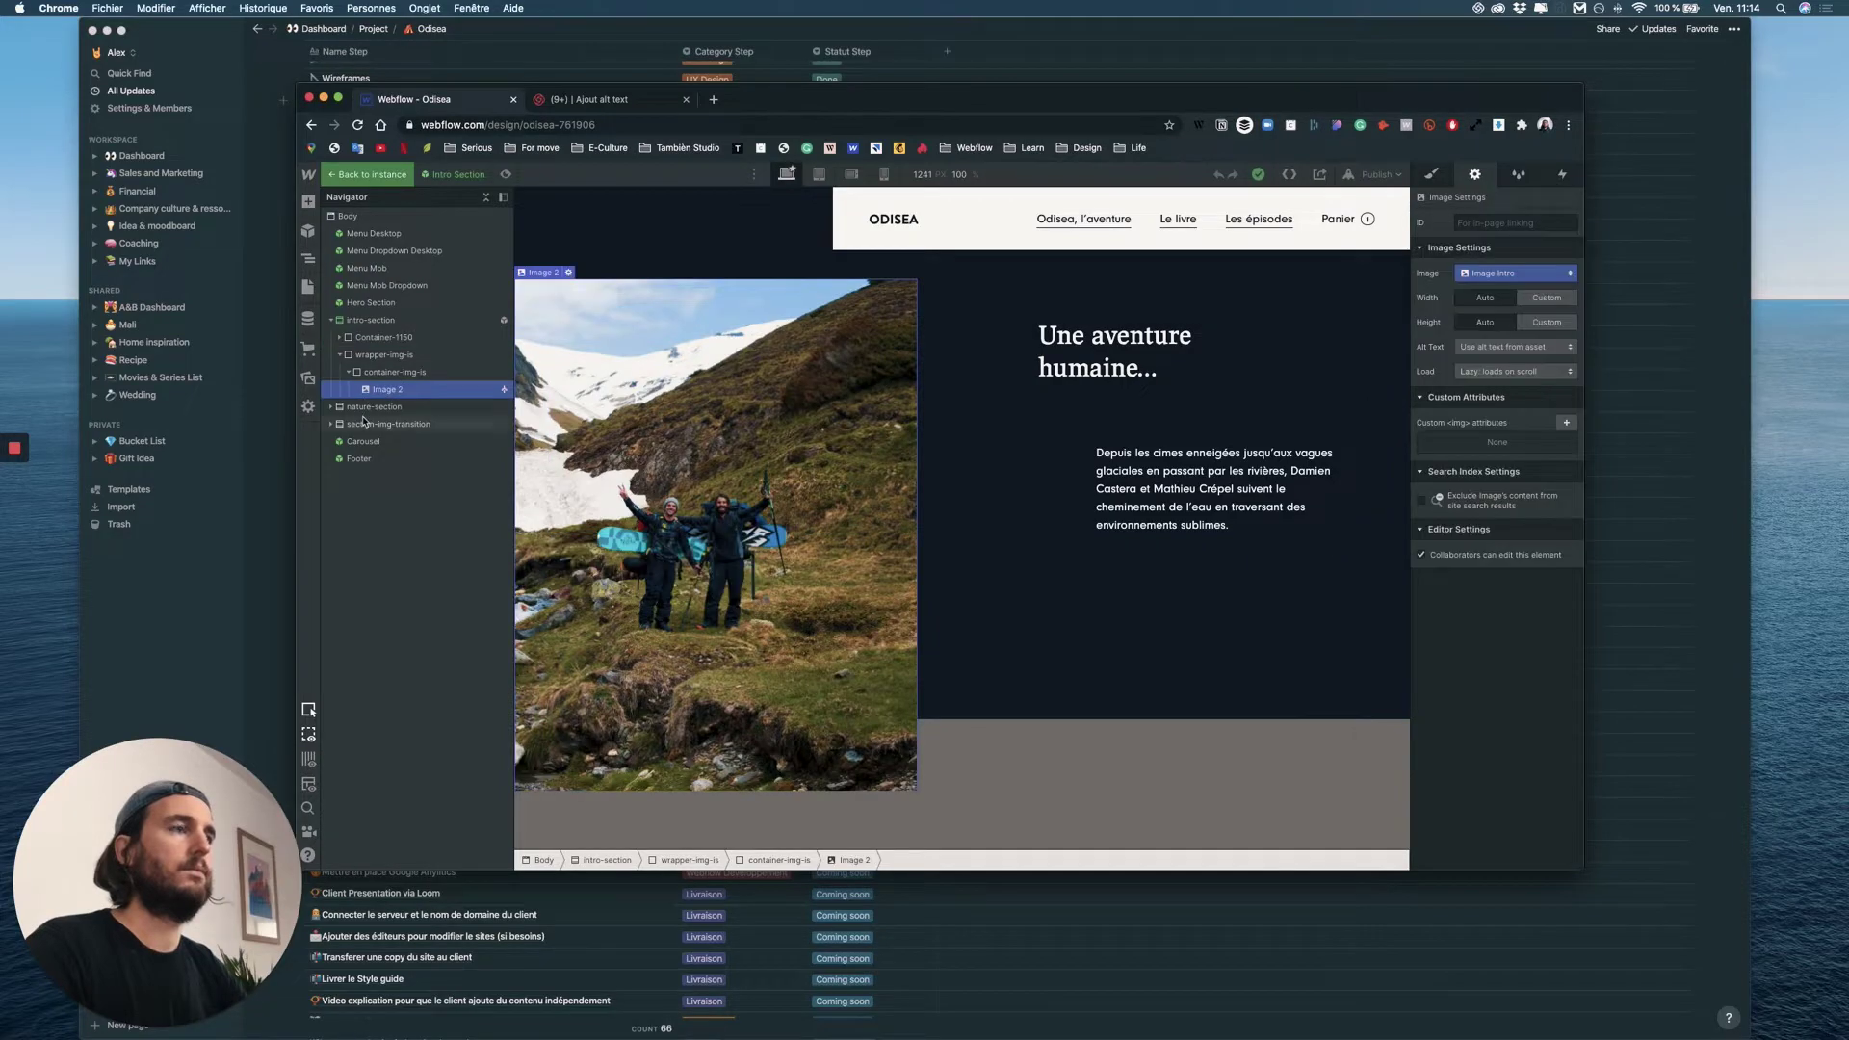
left_click(567, 274)
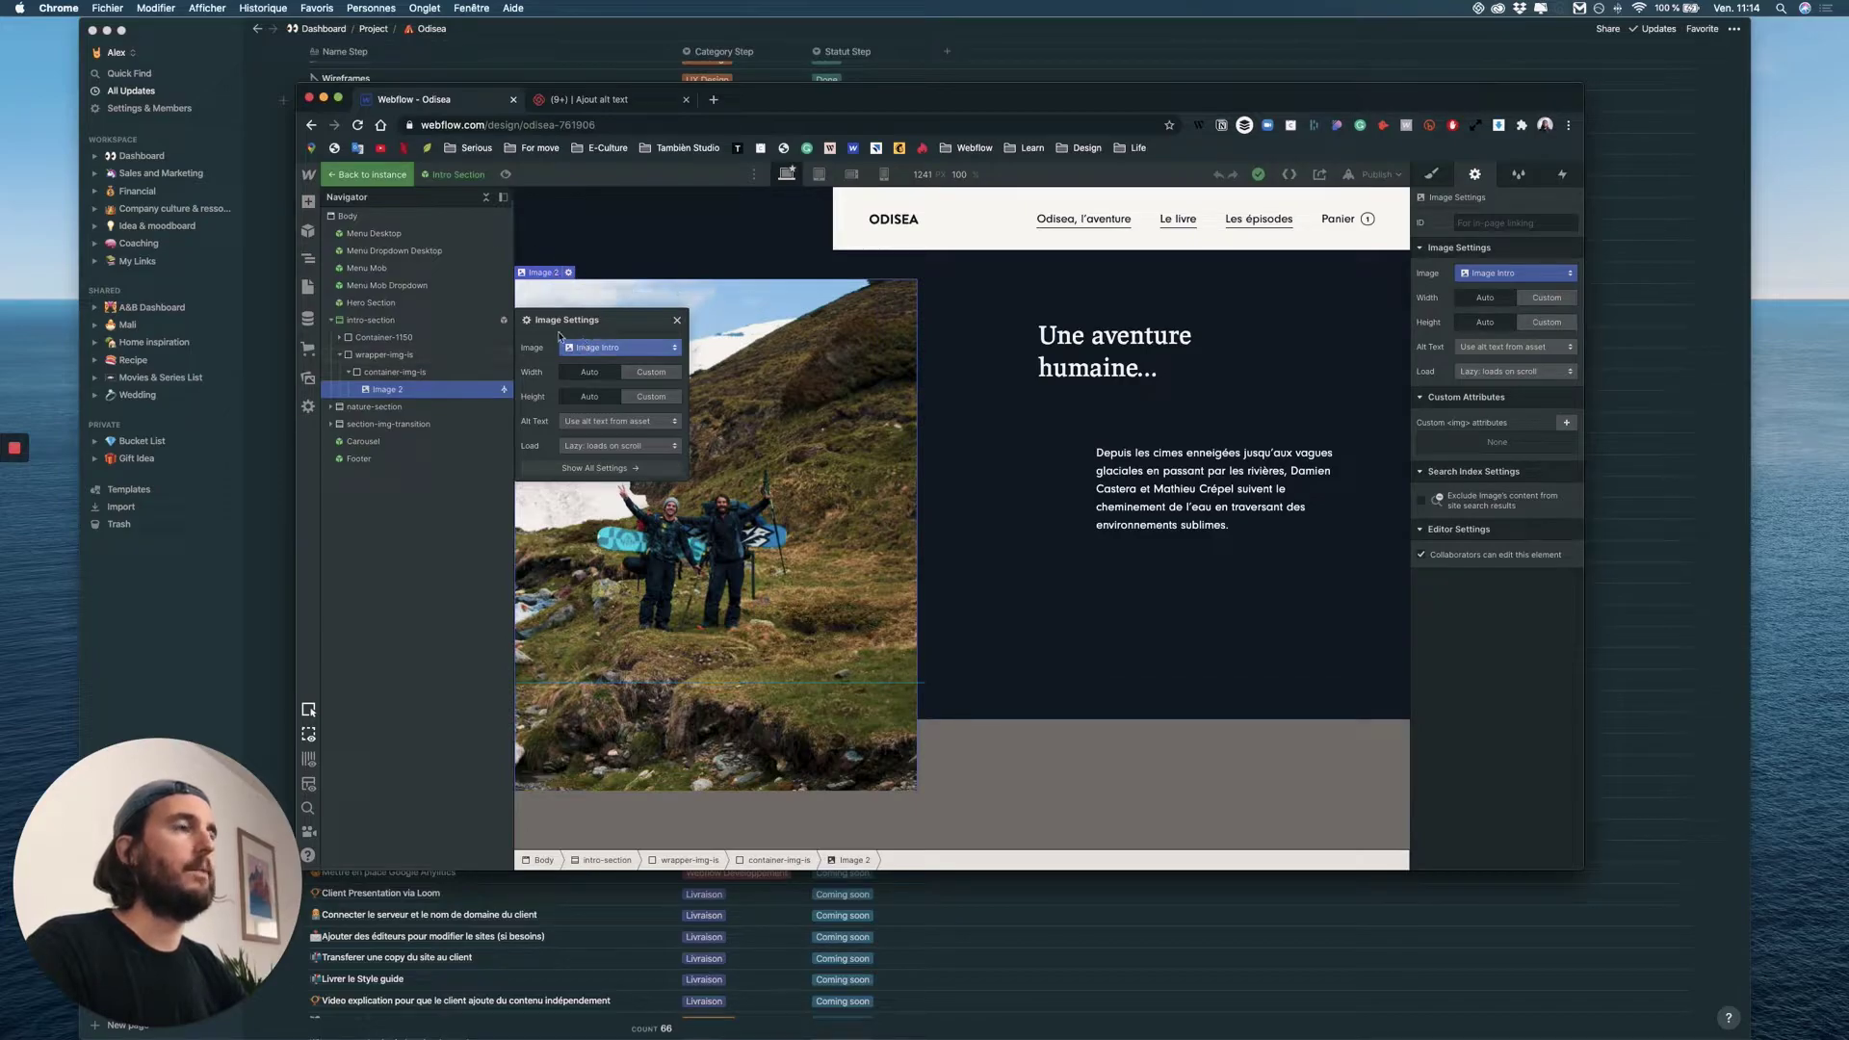
Step: Try a custom description as Image 2's alt text source and return it to "Use alt text from asset"
left_click(595, 424)
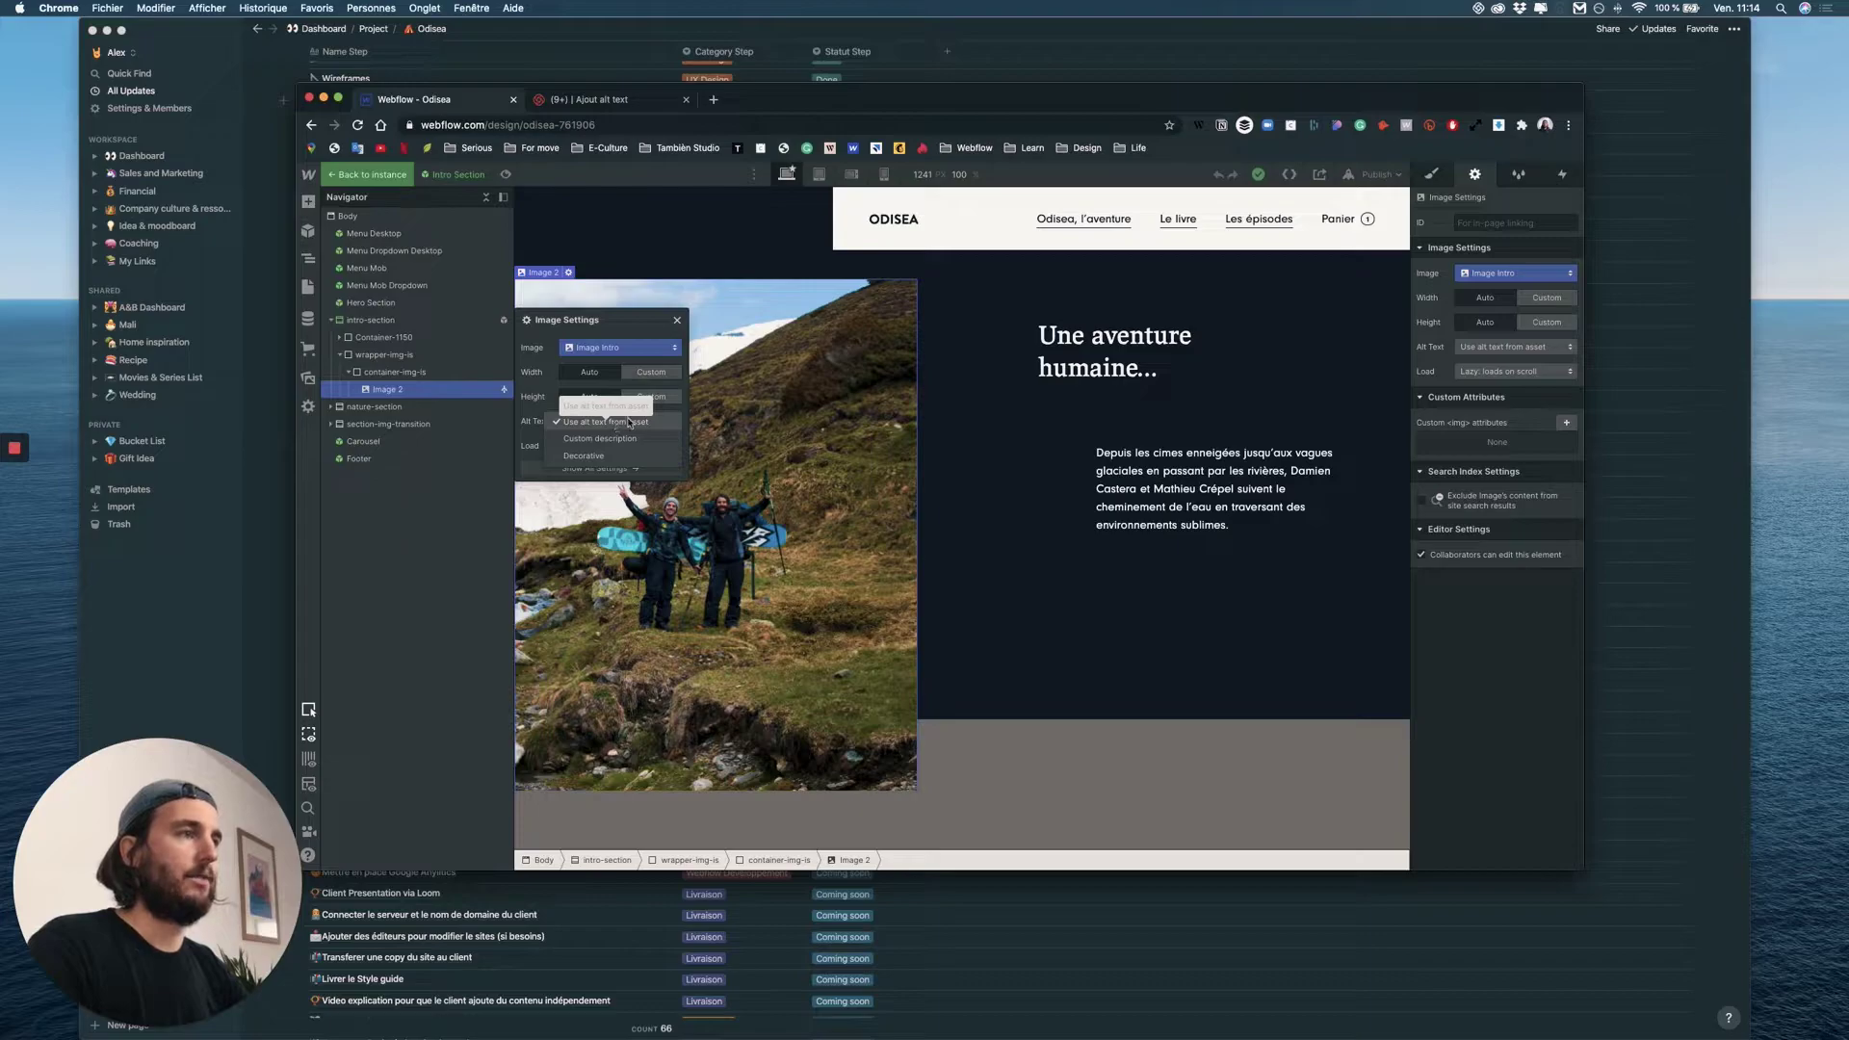
left_click(629, 423)
left_click(633, 423)
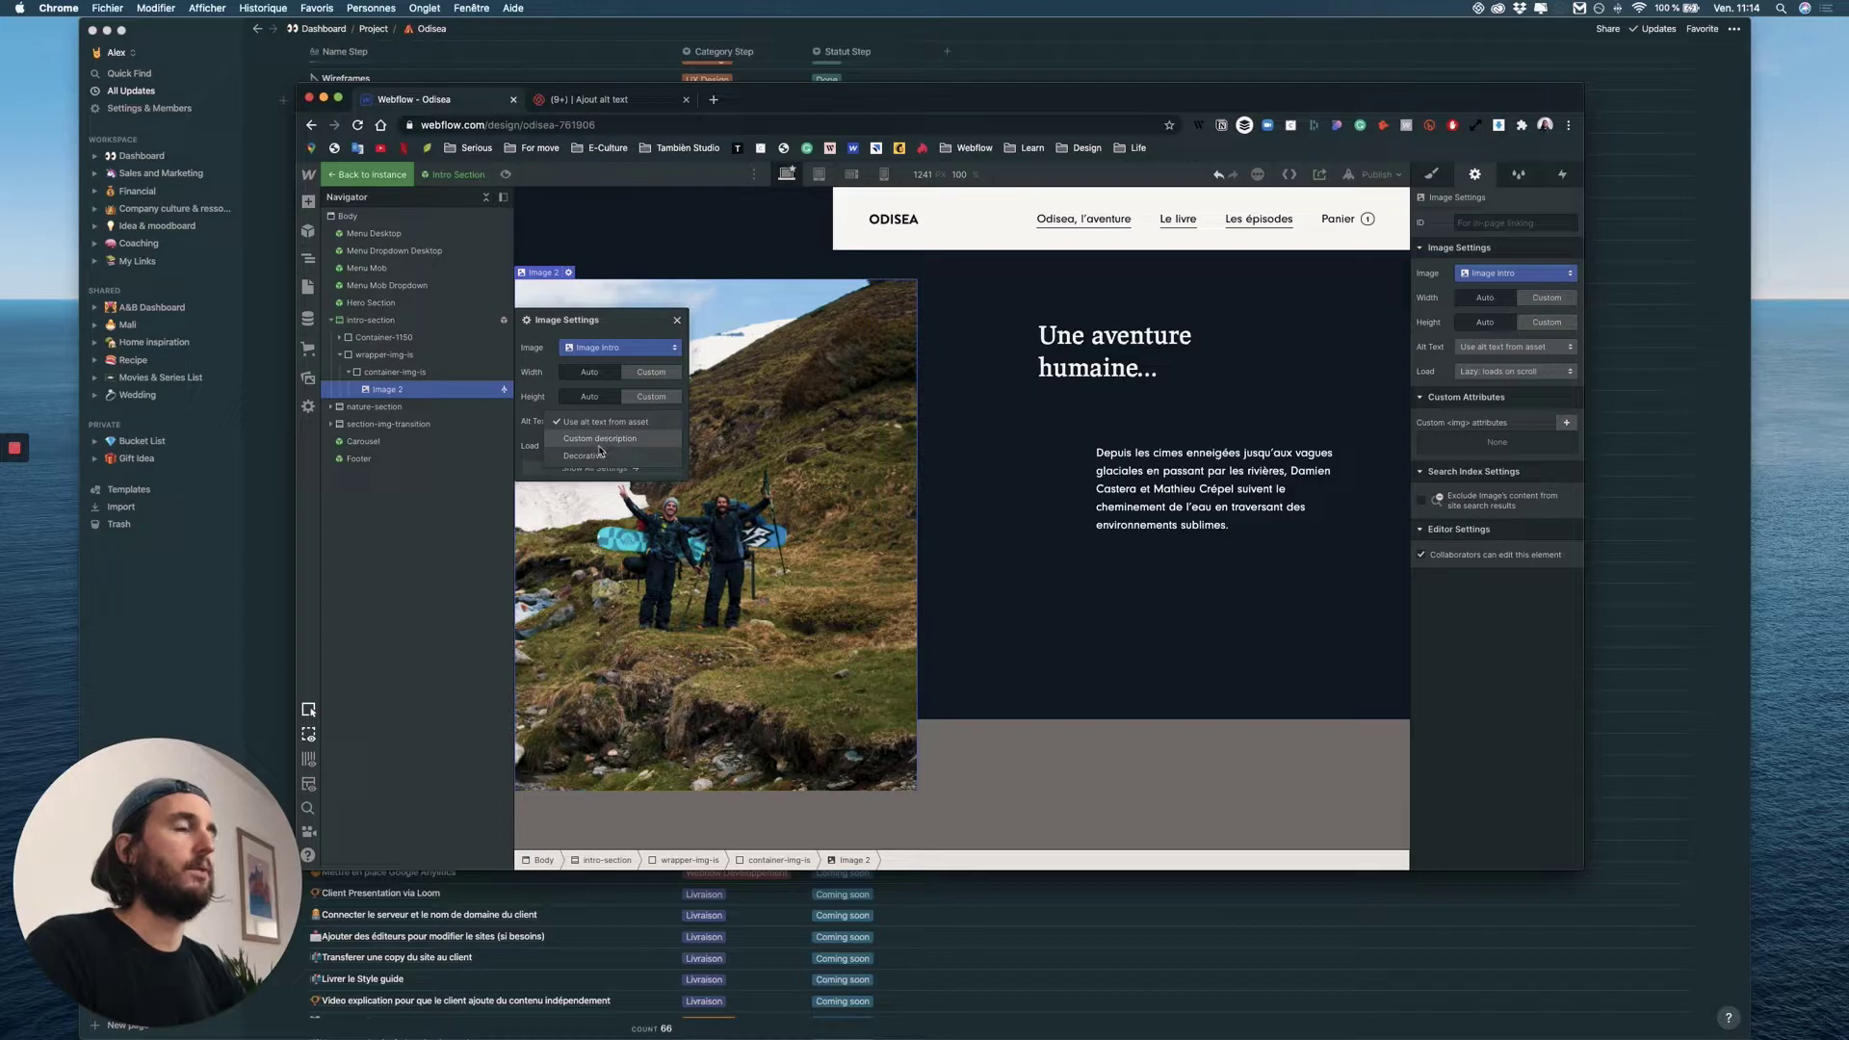
left_click(597, 440)
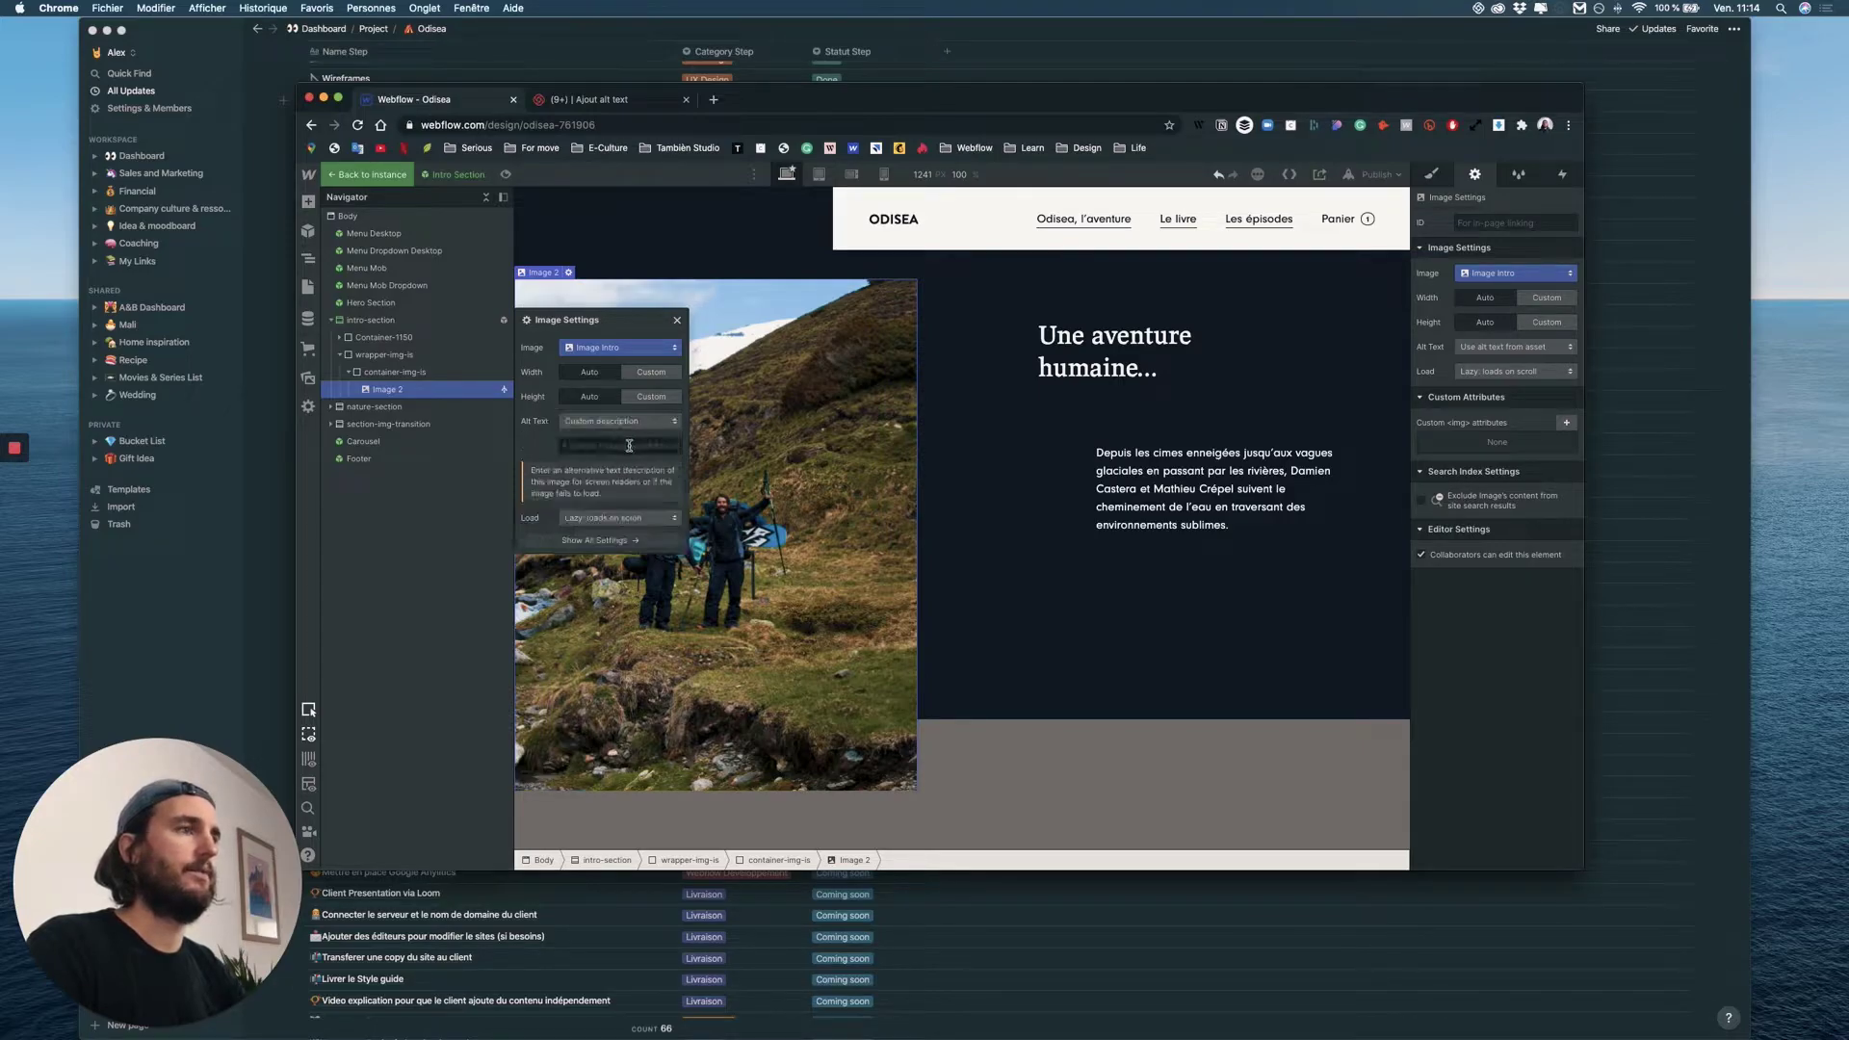
left_click(621, 424)
left_click(607, 405)
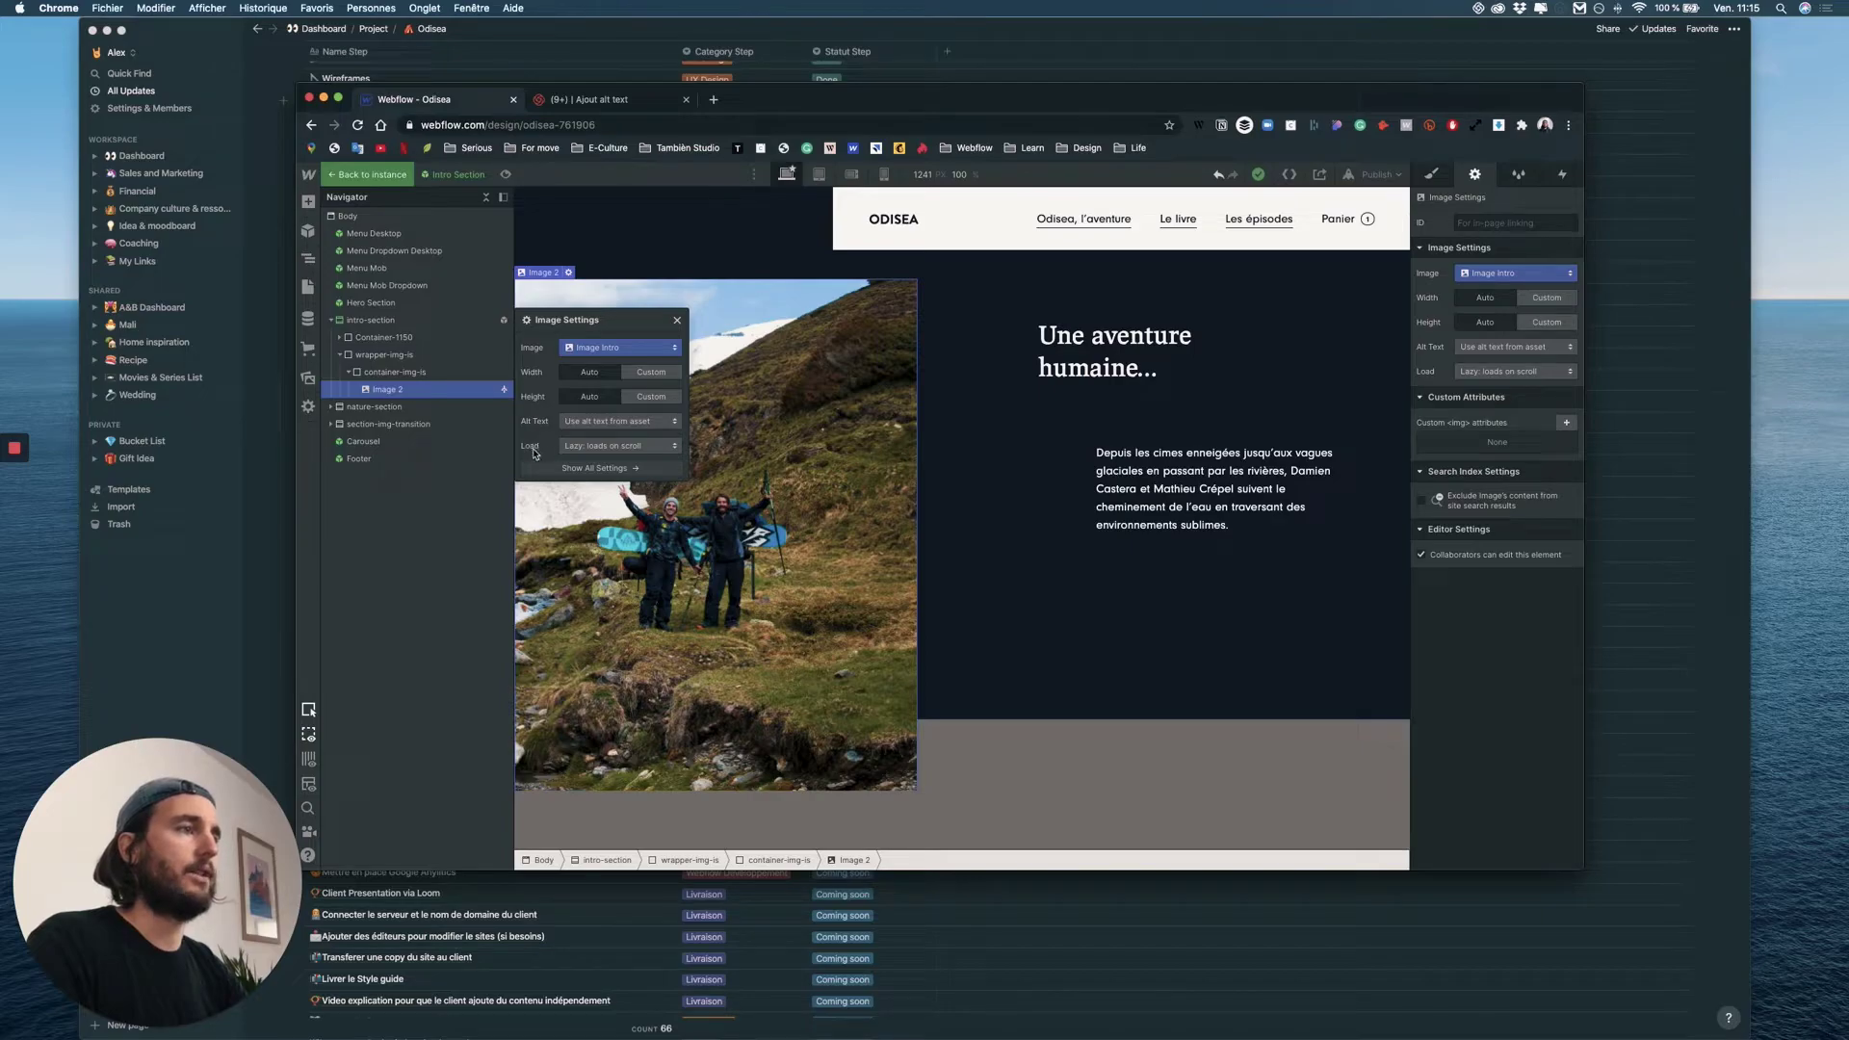
Step: Review Image 2's load options, including eager and auto, and keep it on "Lazy: loads on scroll"
left_click(621, 447)
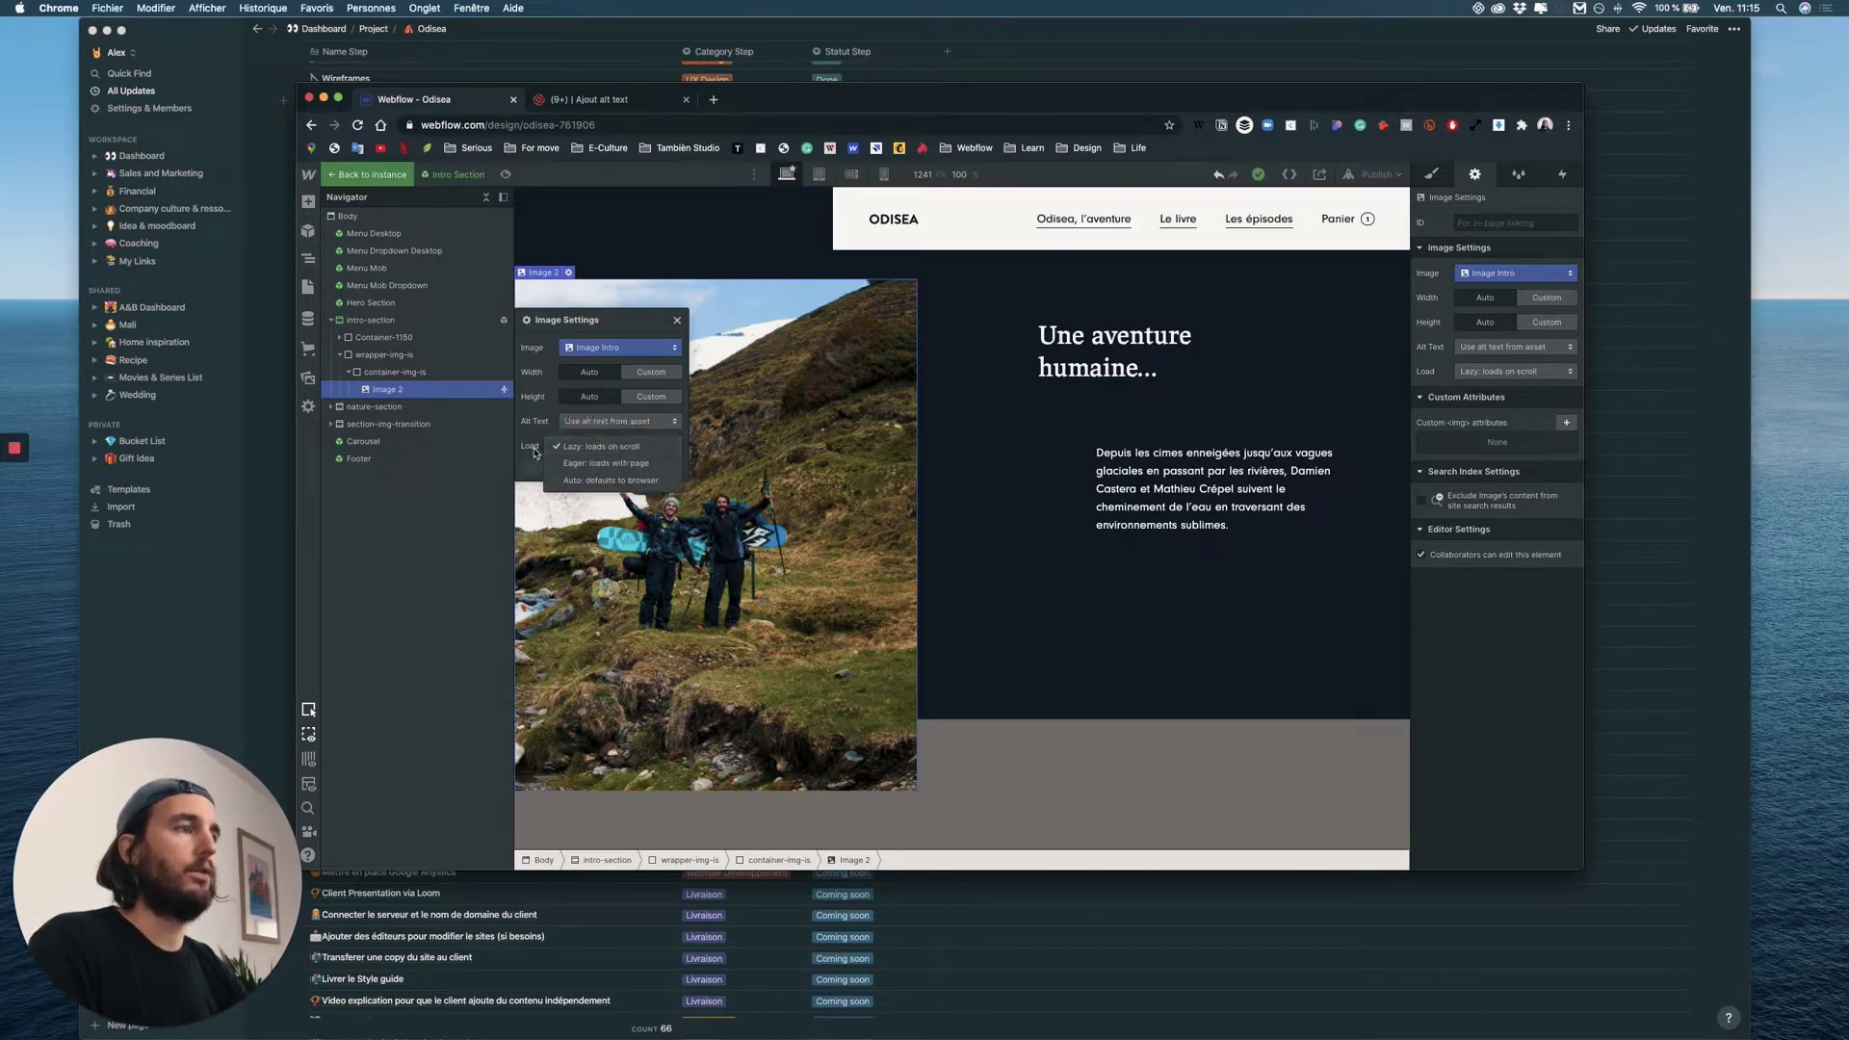
left_click(616, 448)
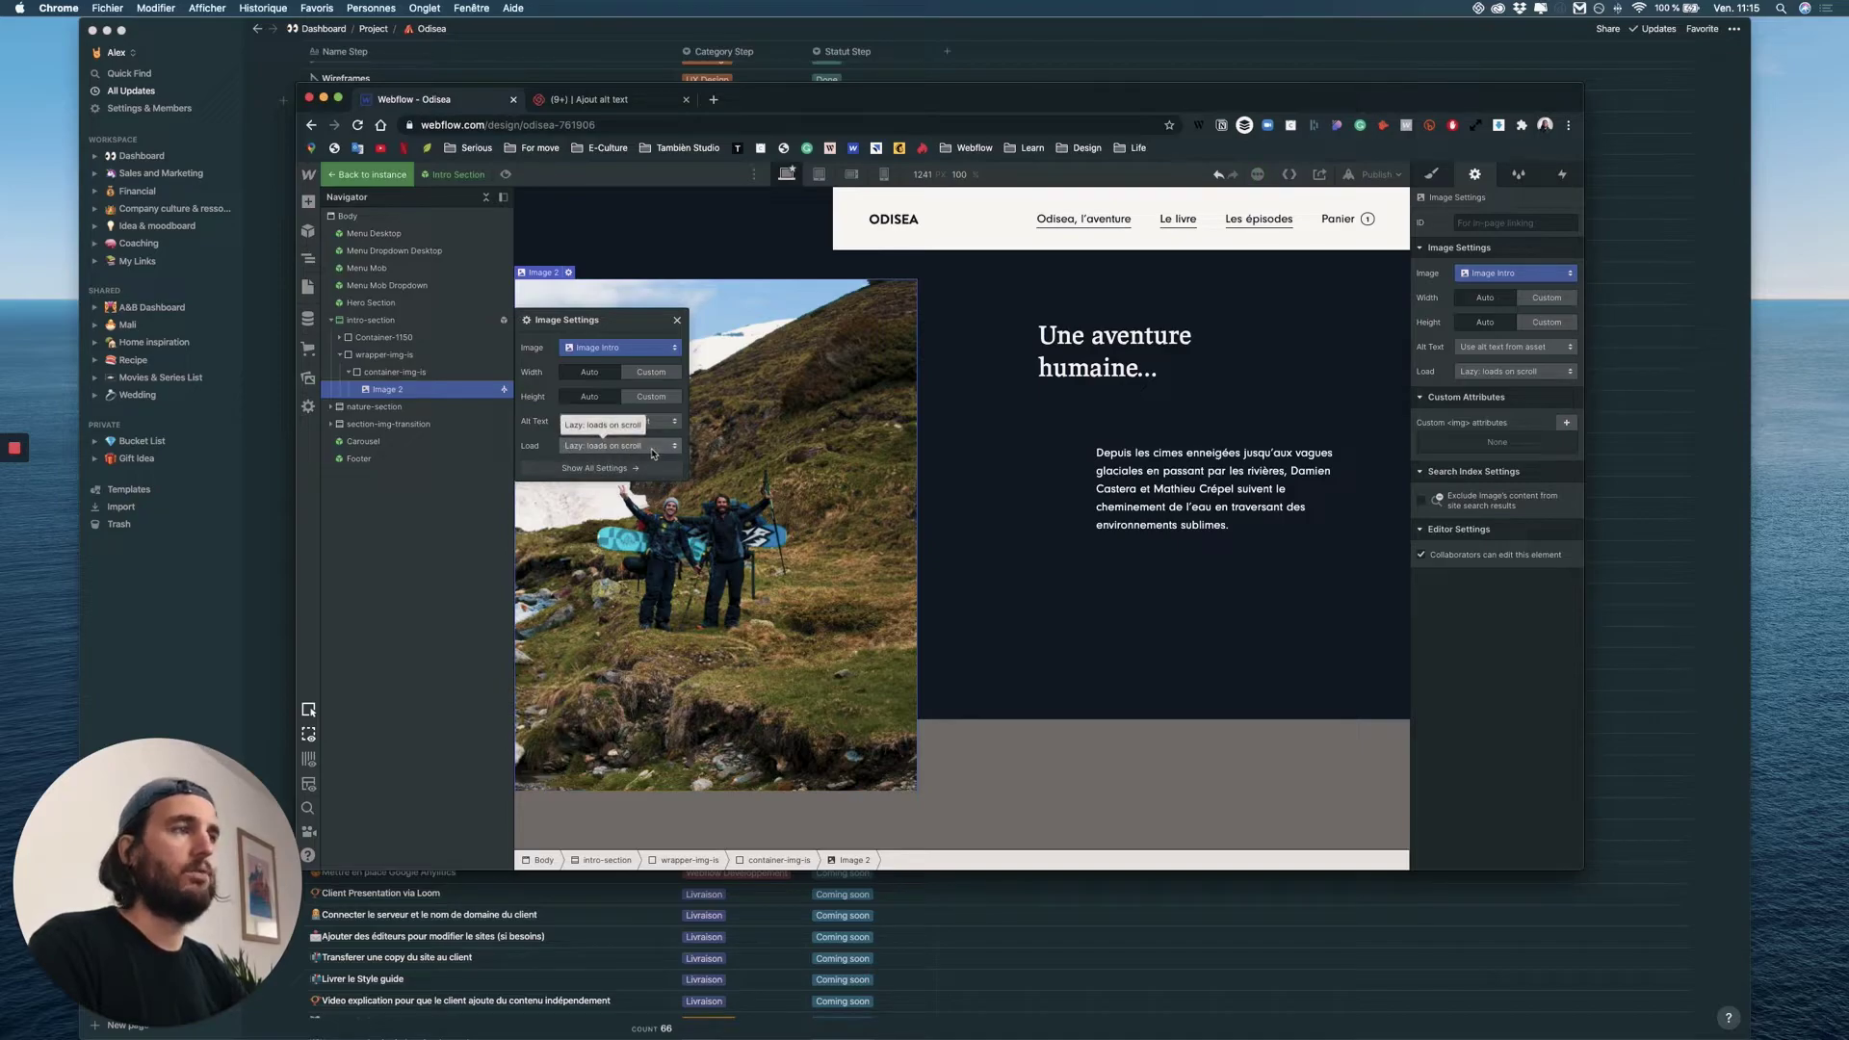
left_click(653, 450)
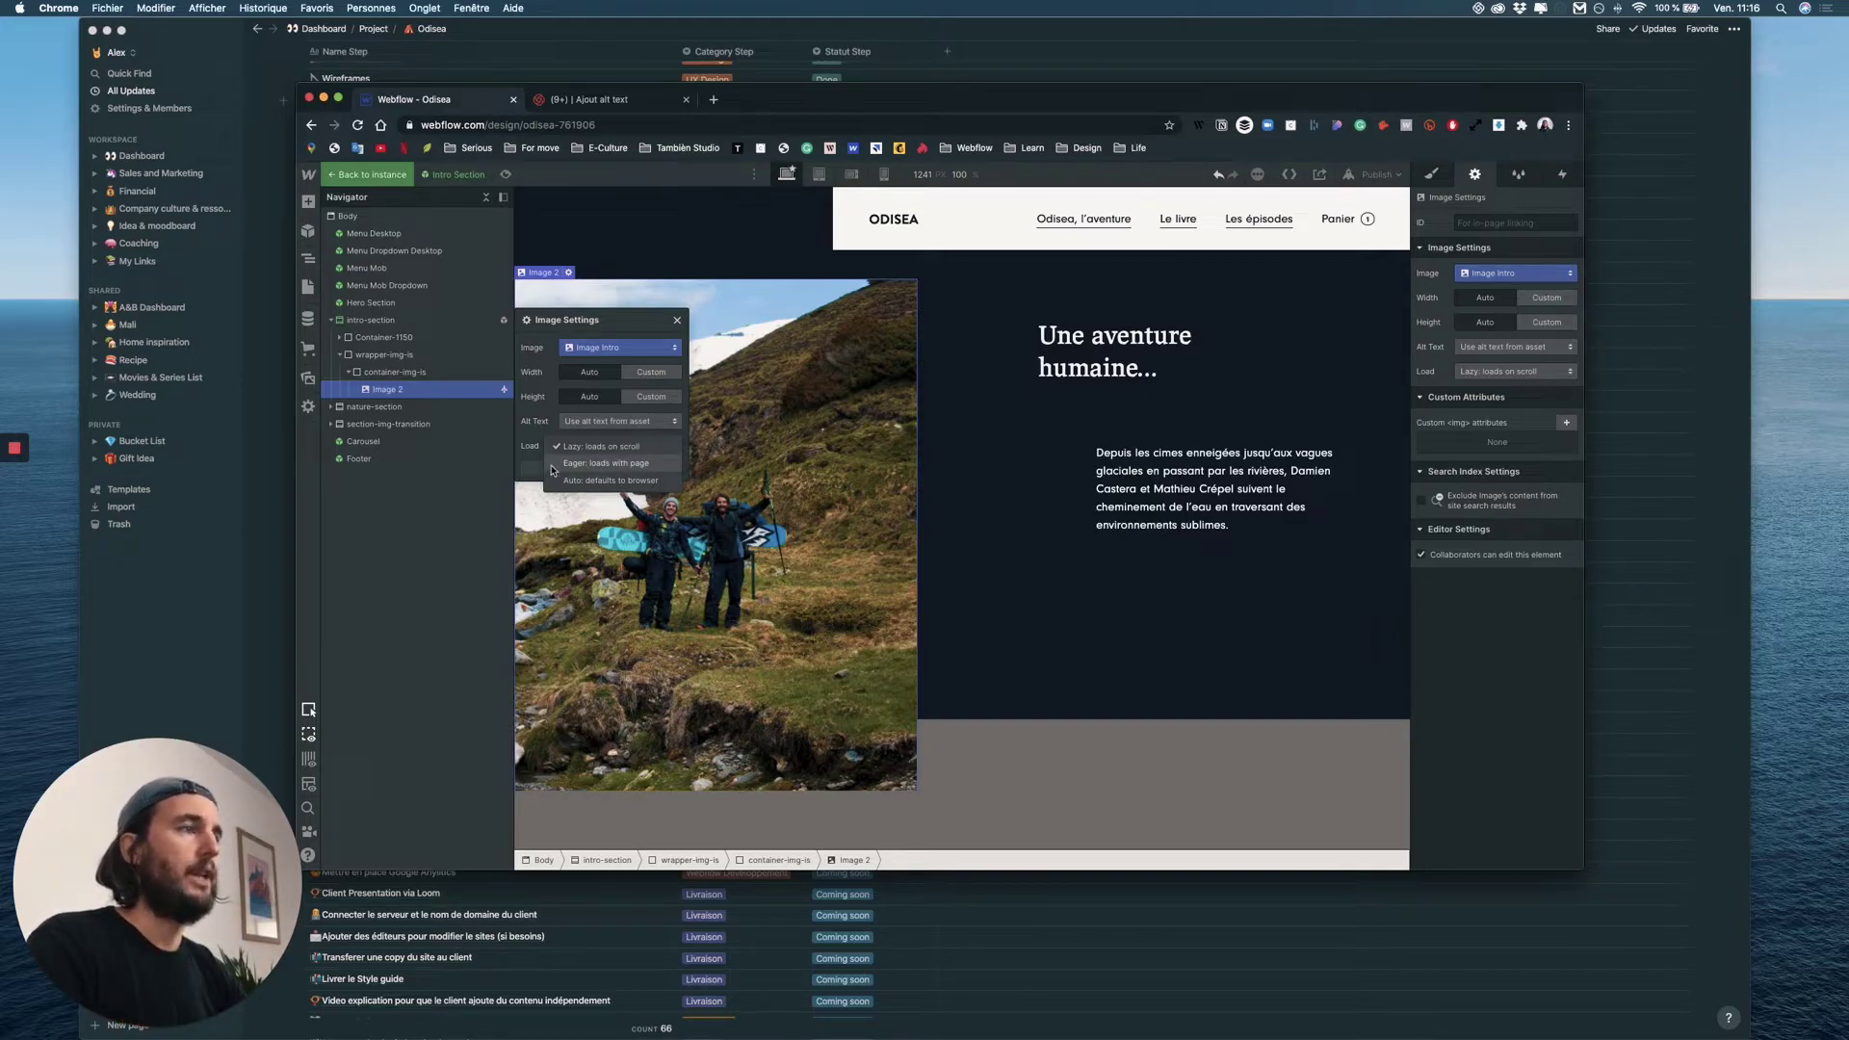
left_click(632, 470)
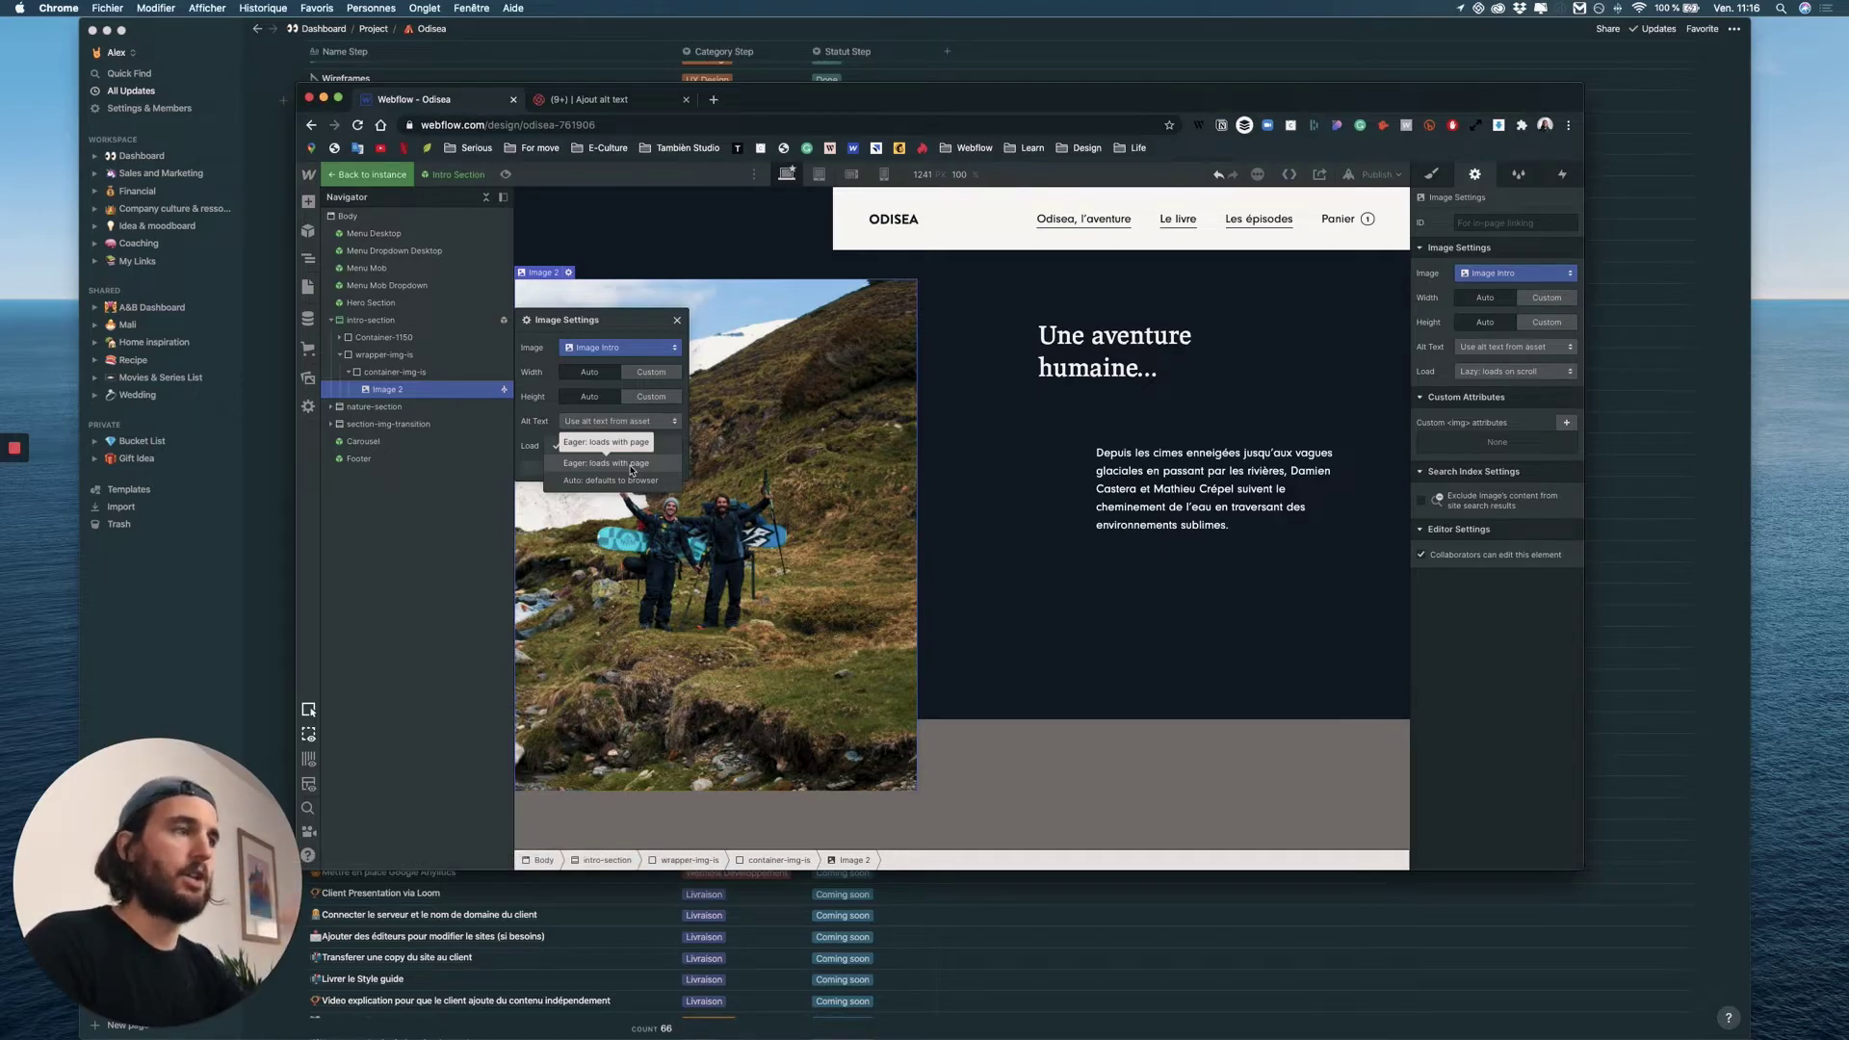
left_click(661, 477)
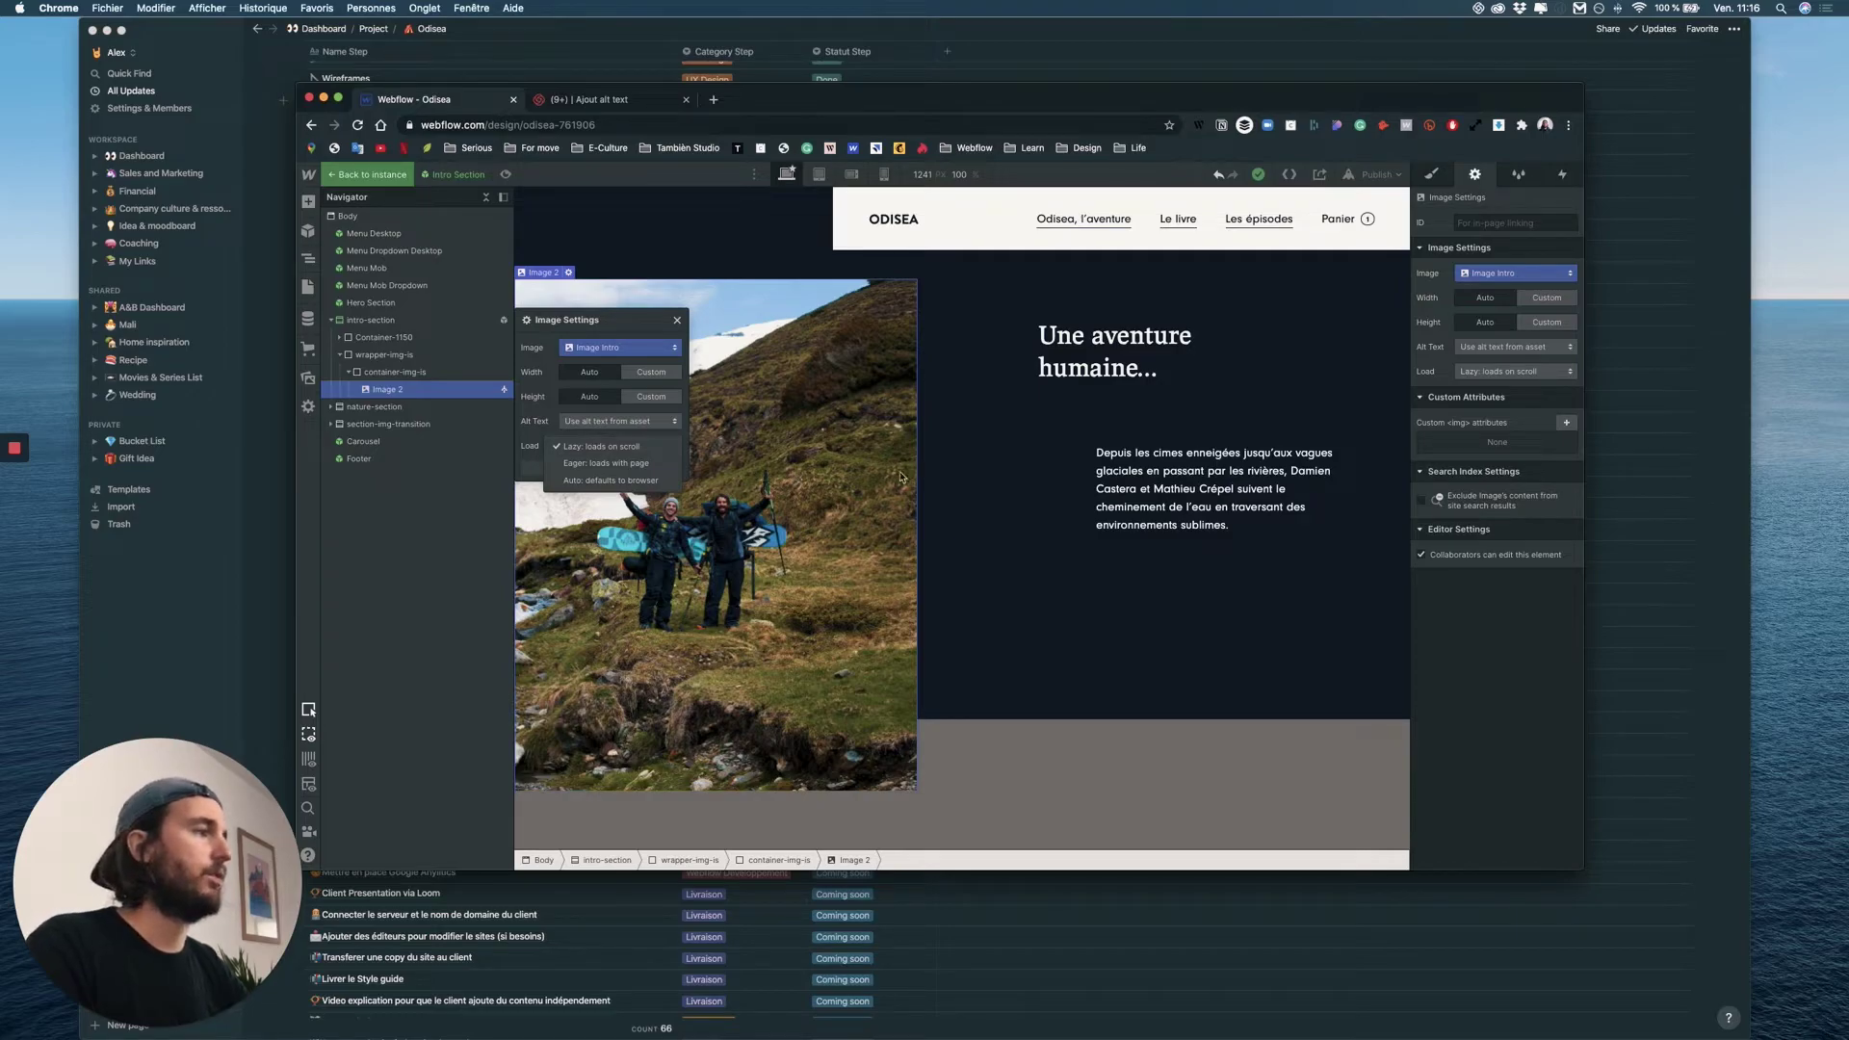
left_click(814, 369)
Step: Look over the Home page's remaining sections and open the Hero Section symbol for editing
scroll(920, 532, "down", 10)
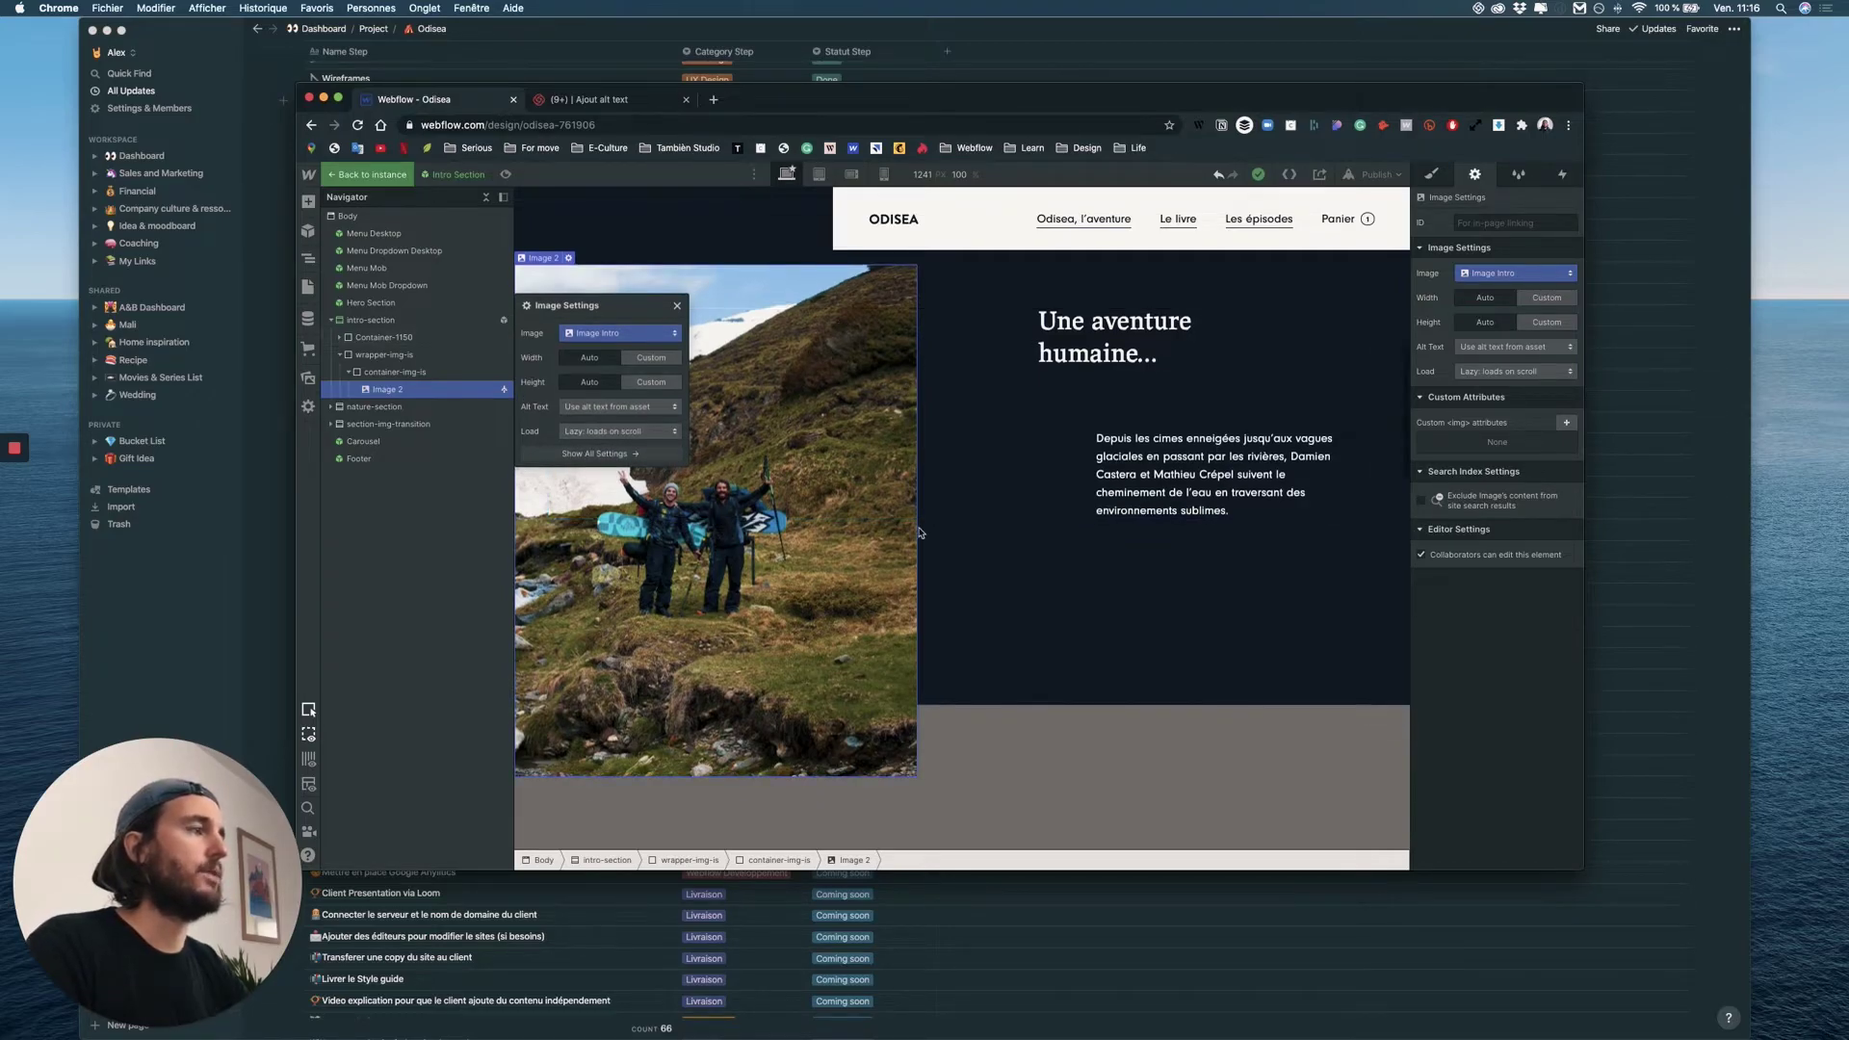
scroll(920, 532, "down", 15)
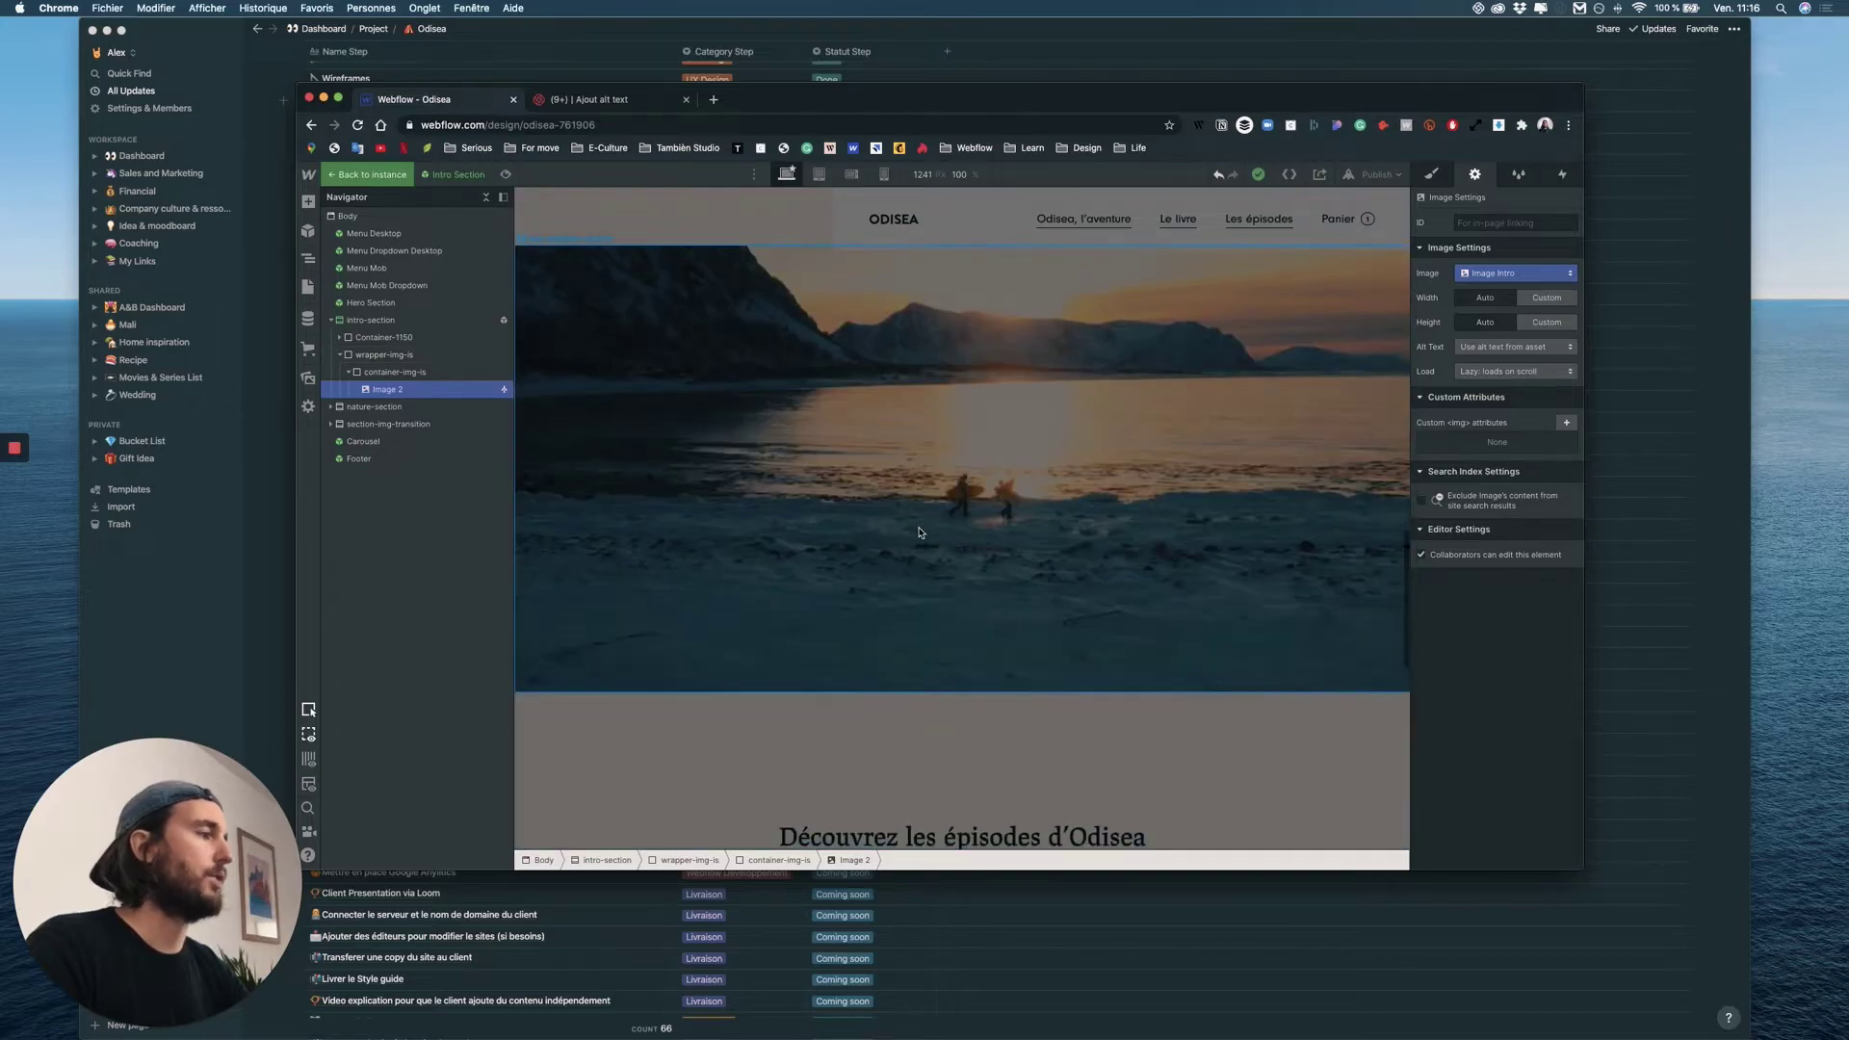
scroll(919, 533, "up", 8)
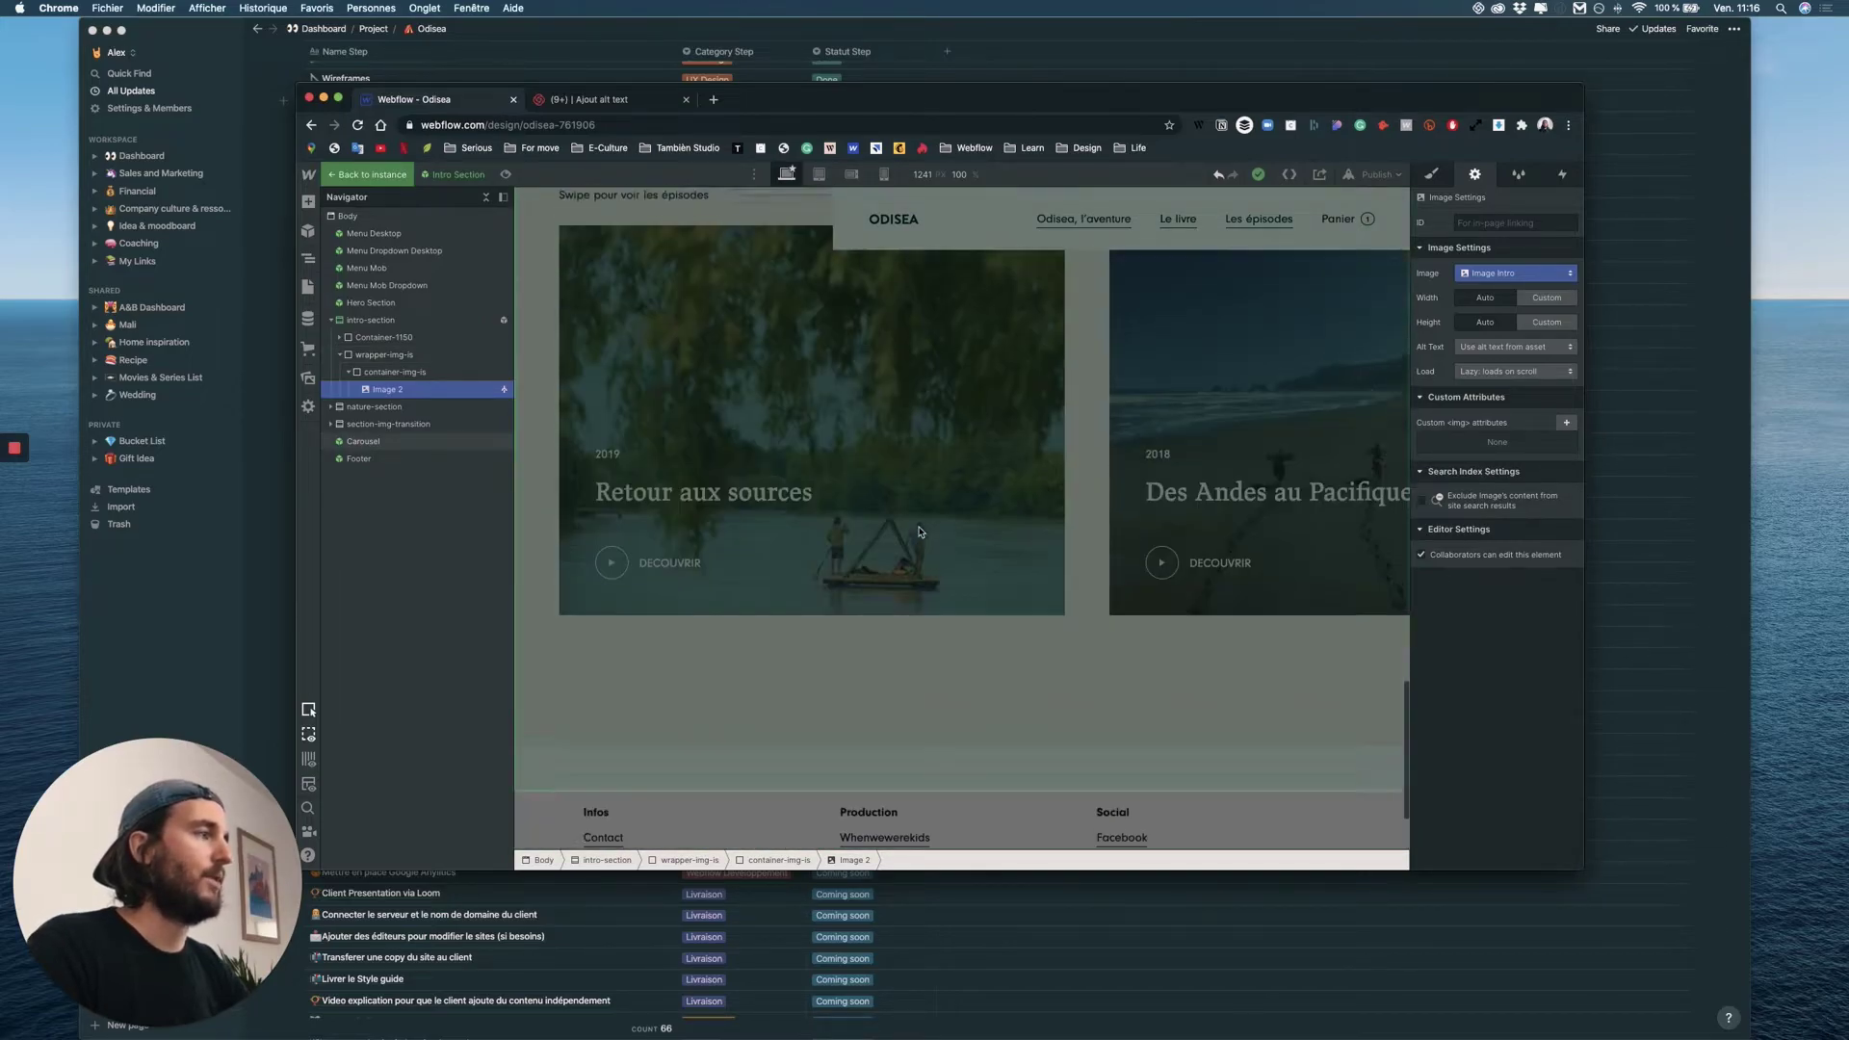
scroll(1197, 464, "up", 15)
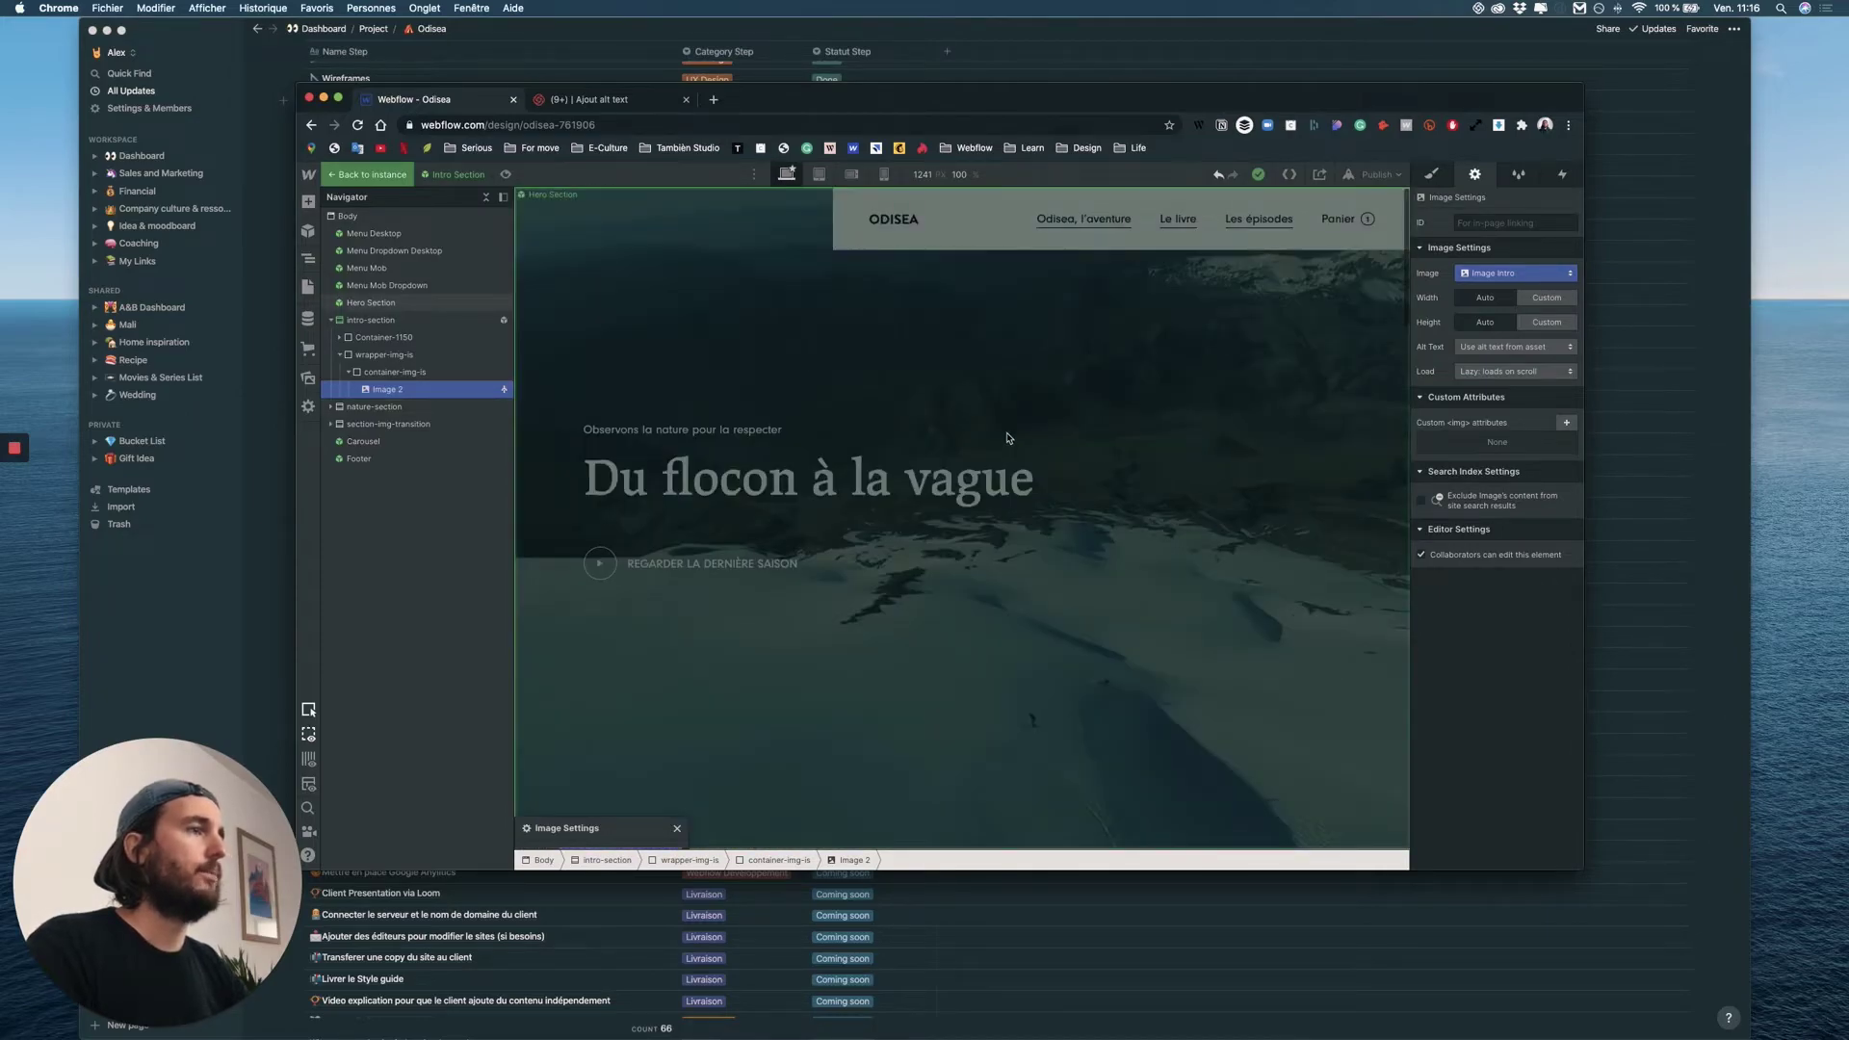
left_click(627, 334)
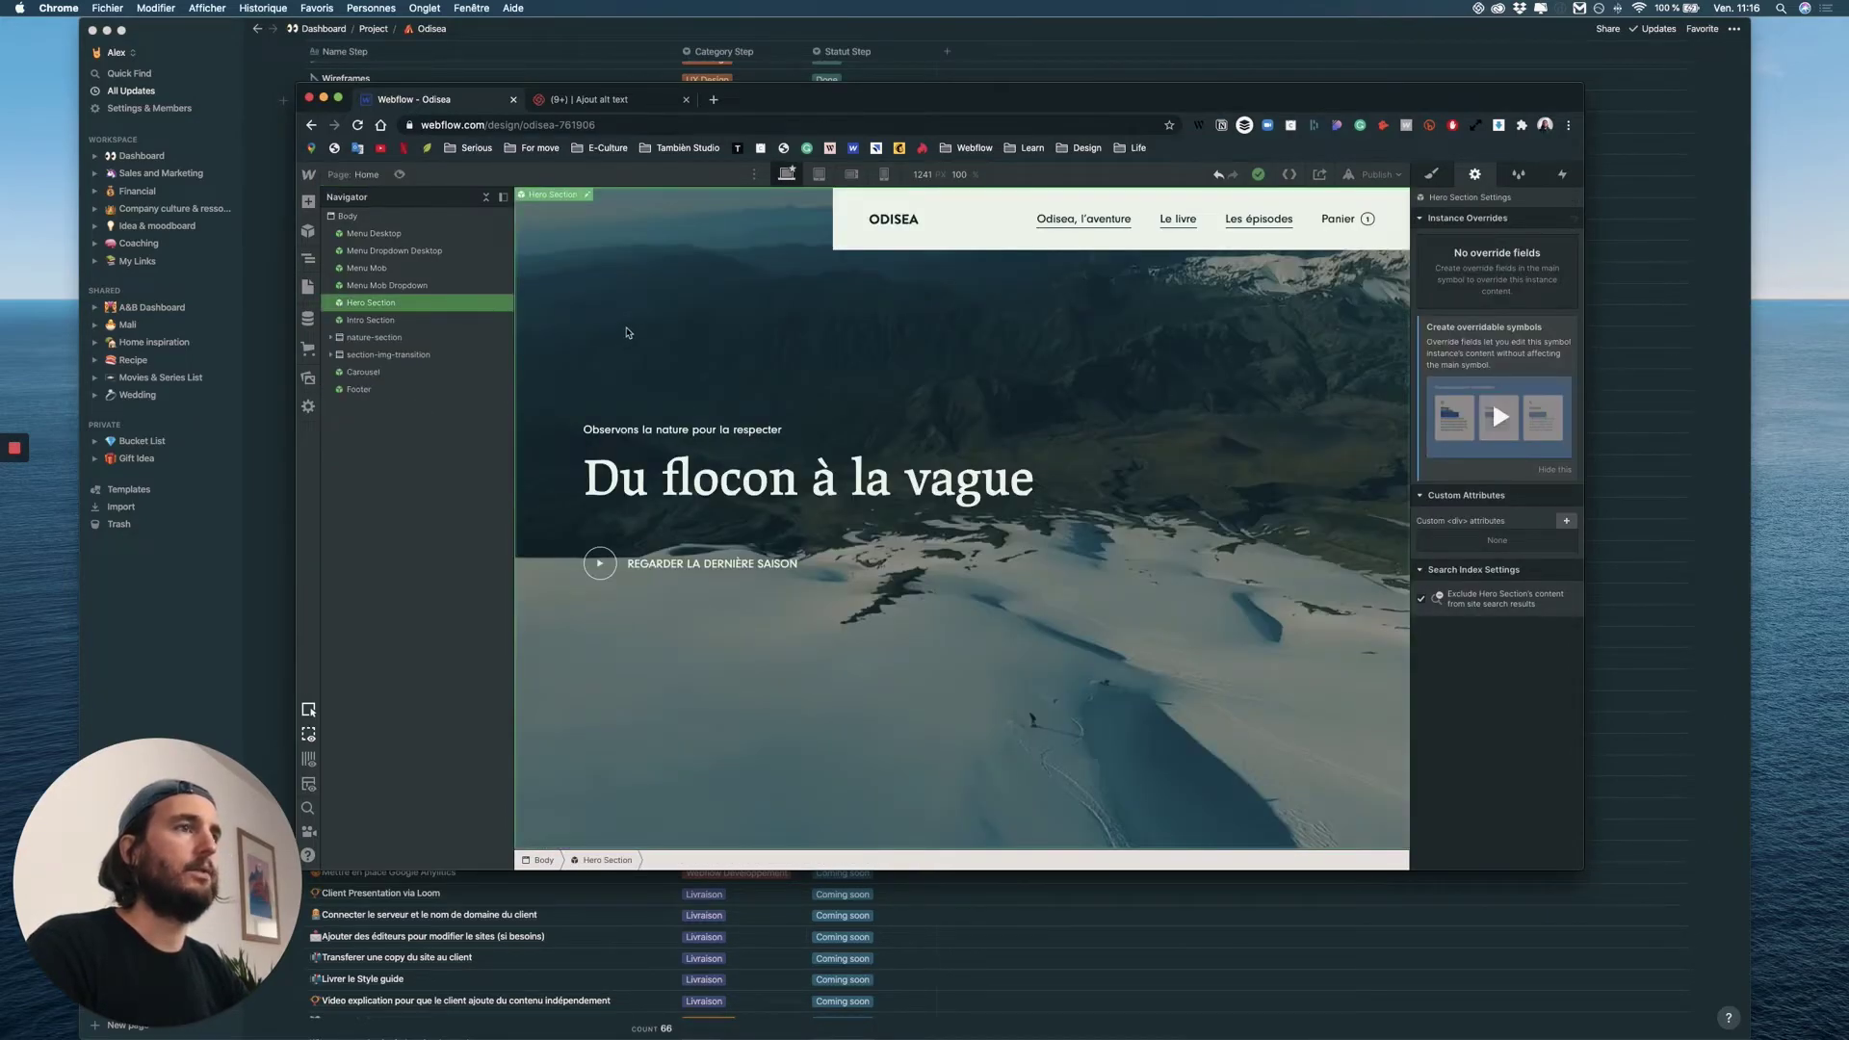
double_click(627, 334)
Step: Inspect the settings of the bg-video-hero background video, close them and leave the Hero Section symbol
left_click(405, 339)
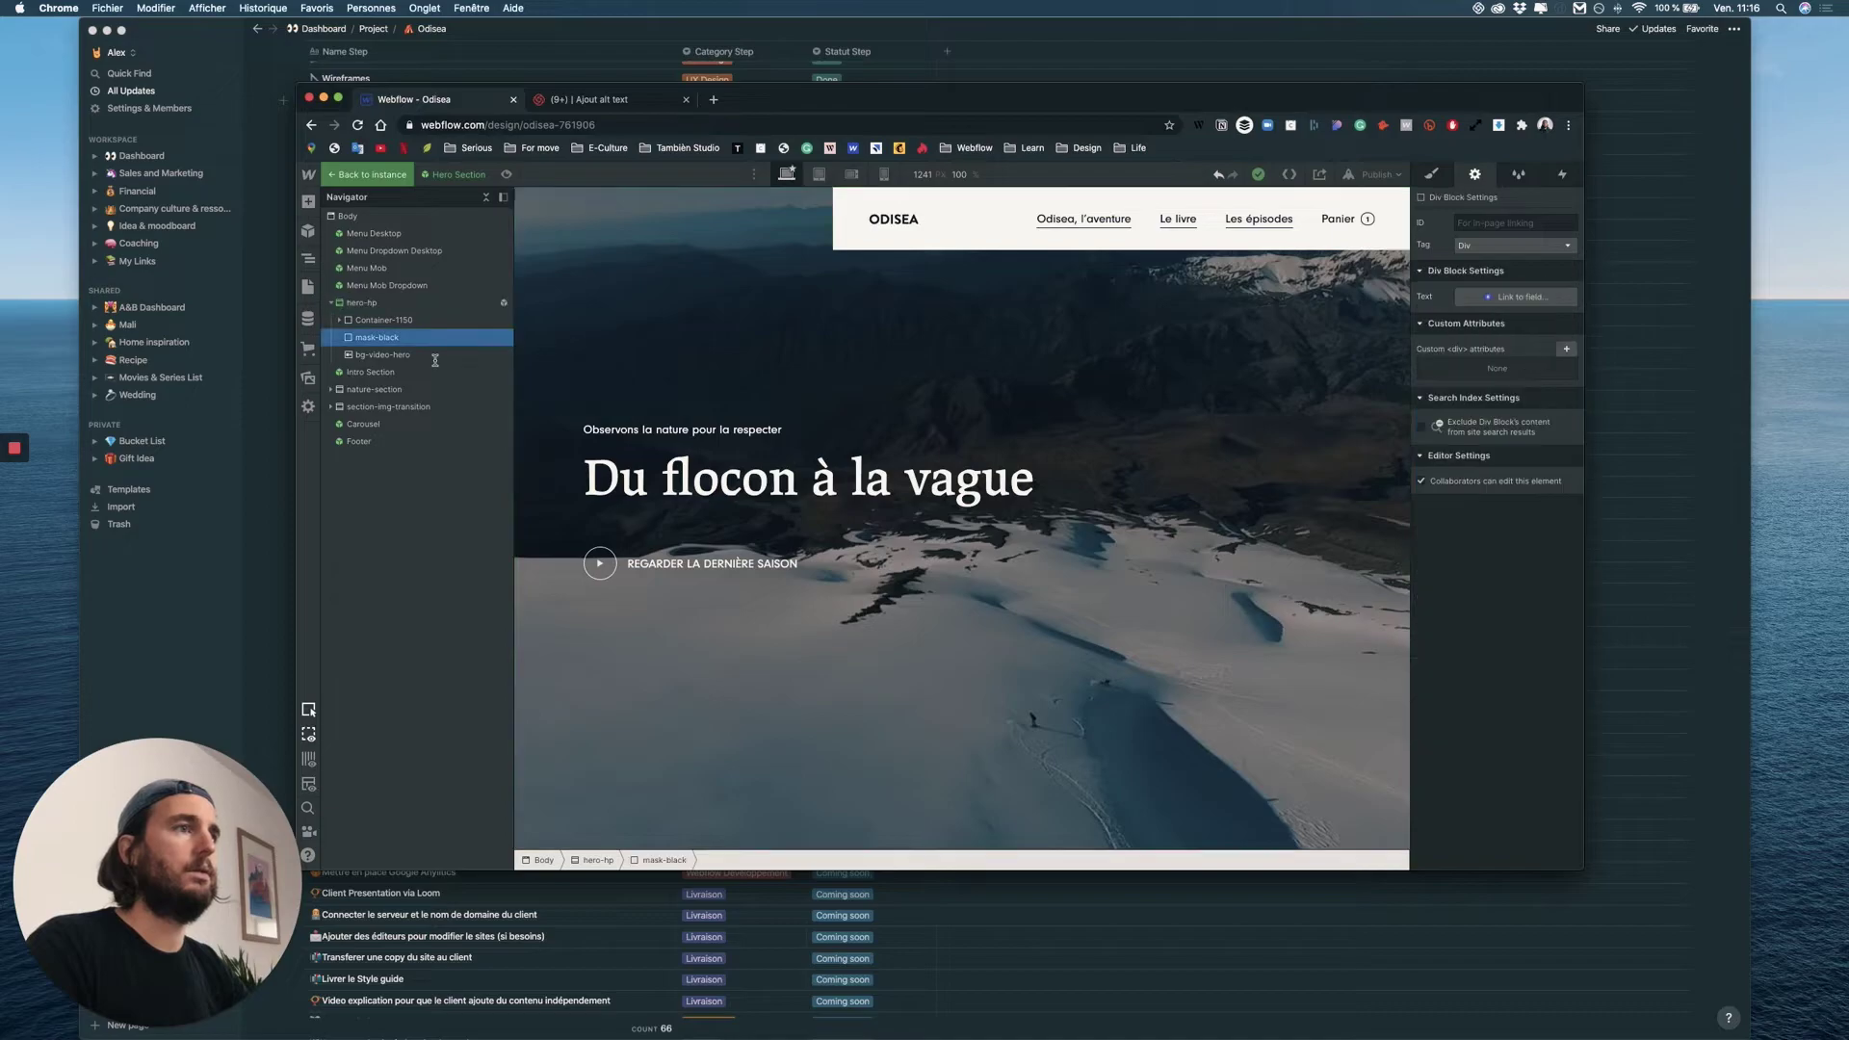
left_click(382, 355)
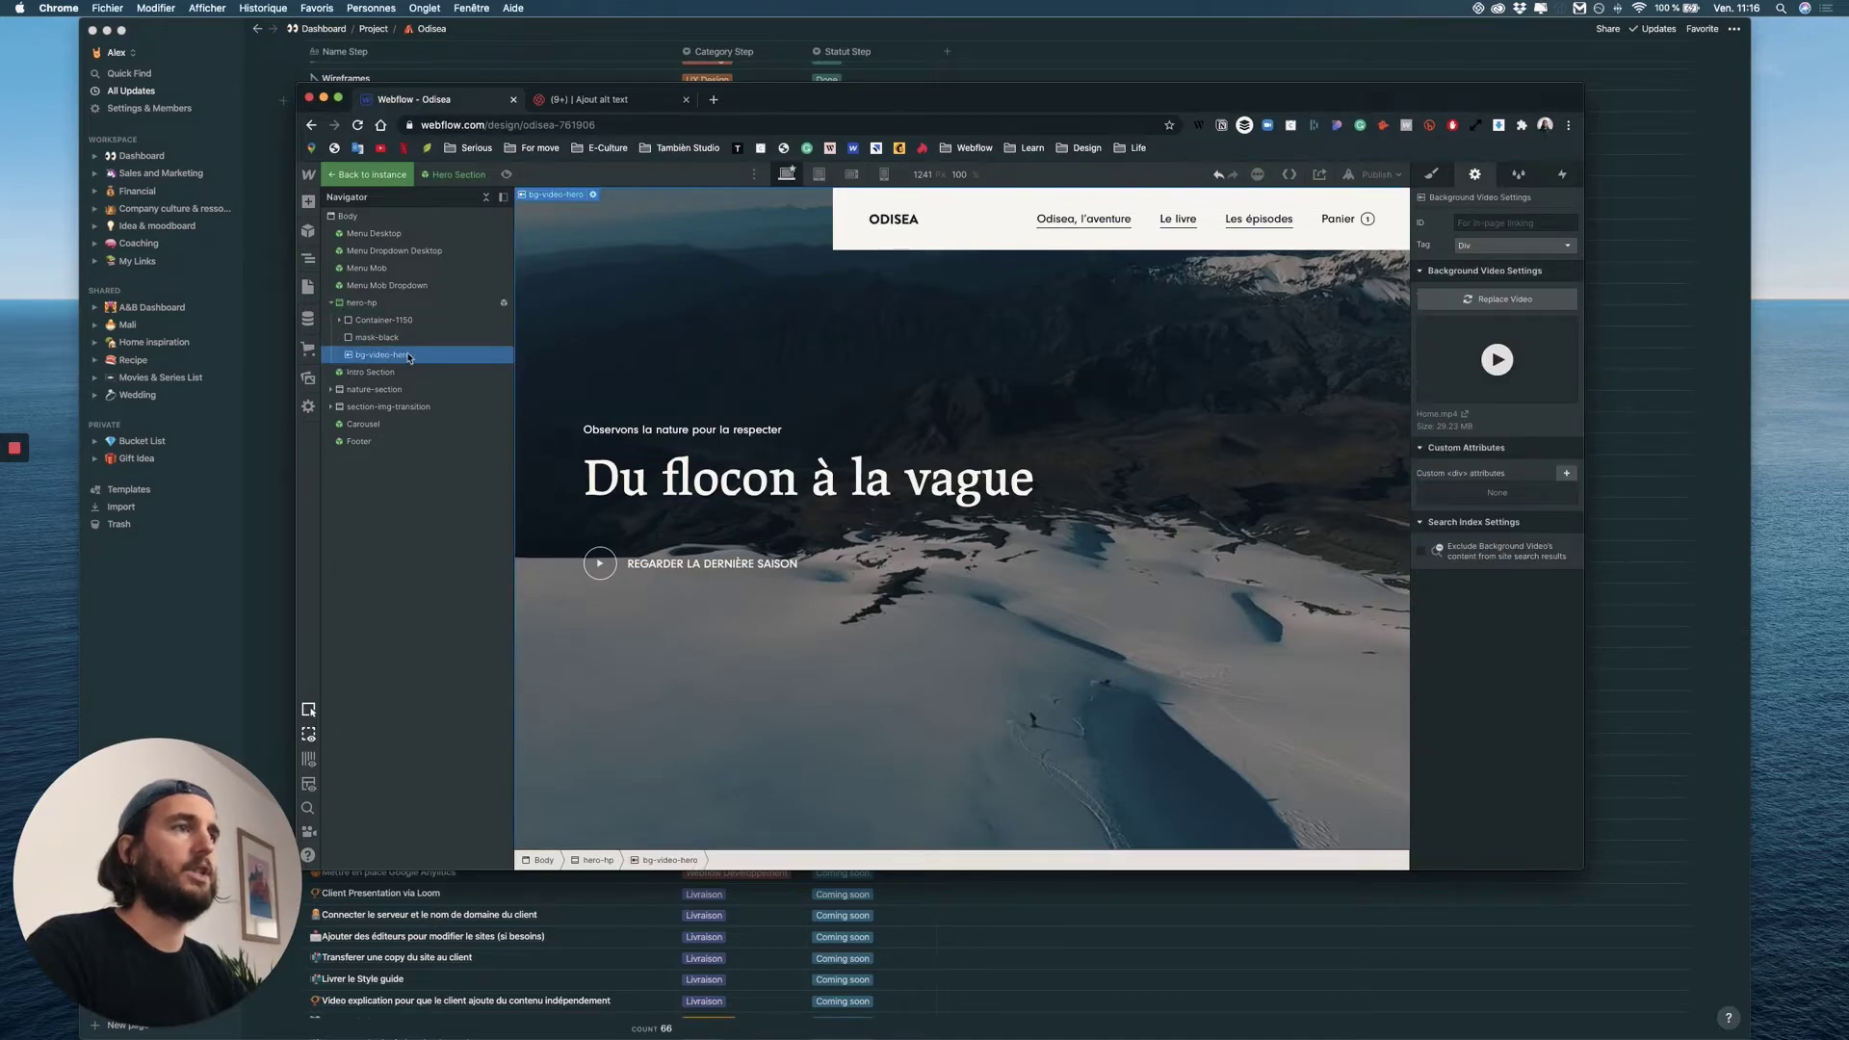
left_click(593, 194)
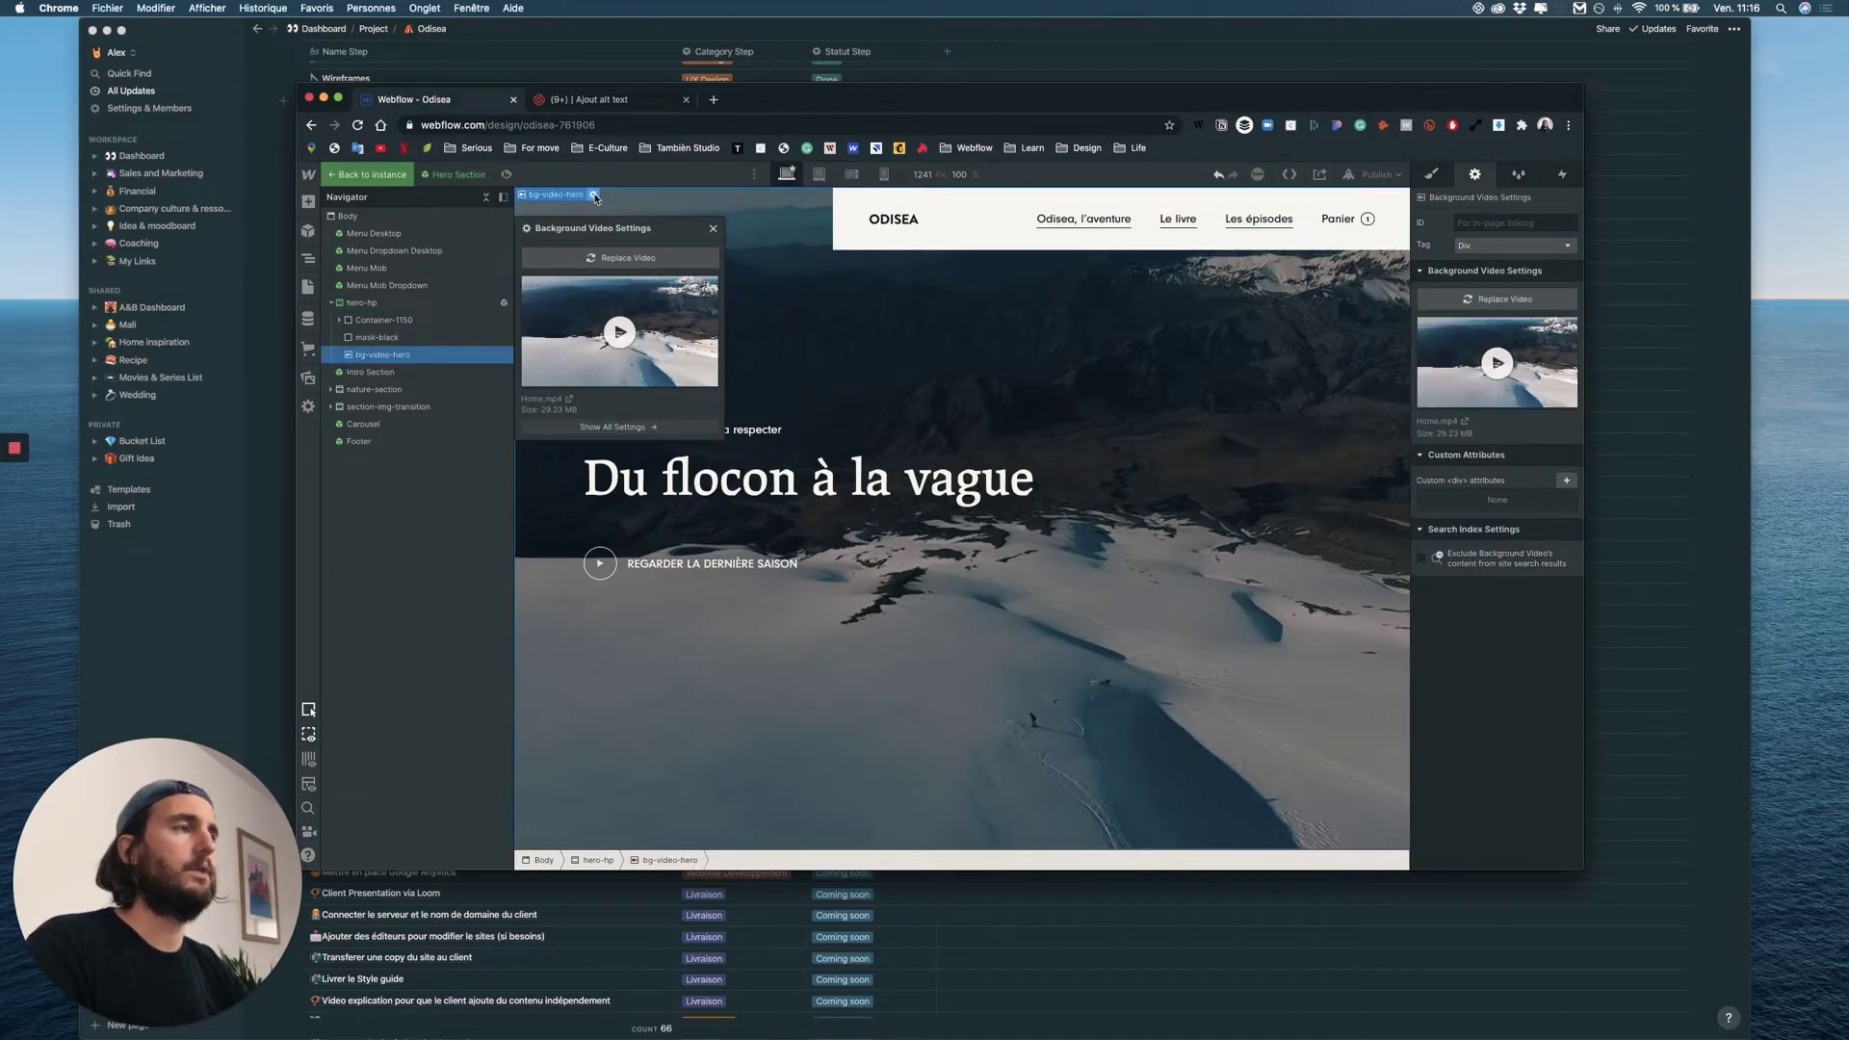
left_click(714, 230)
key("Escape")
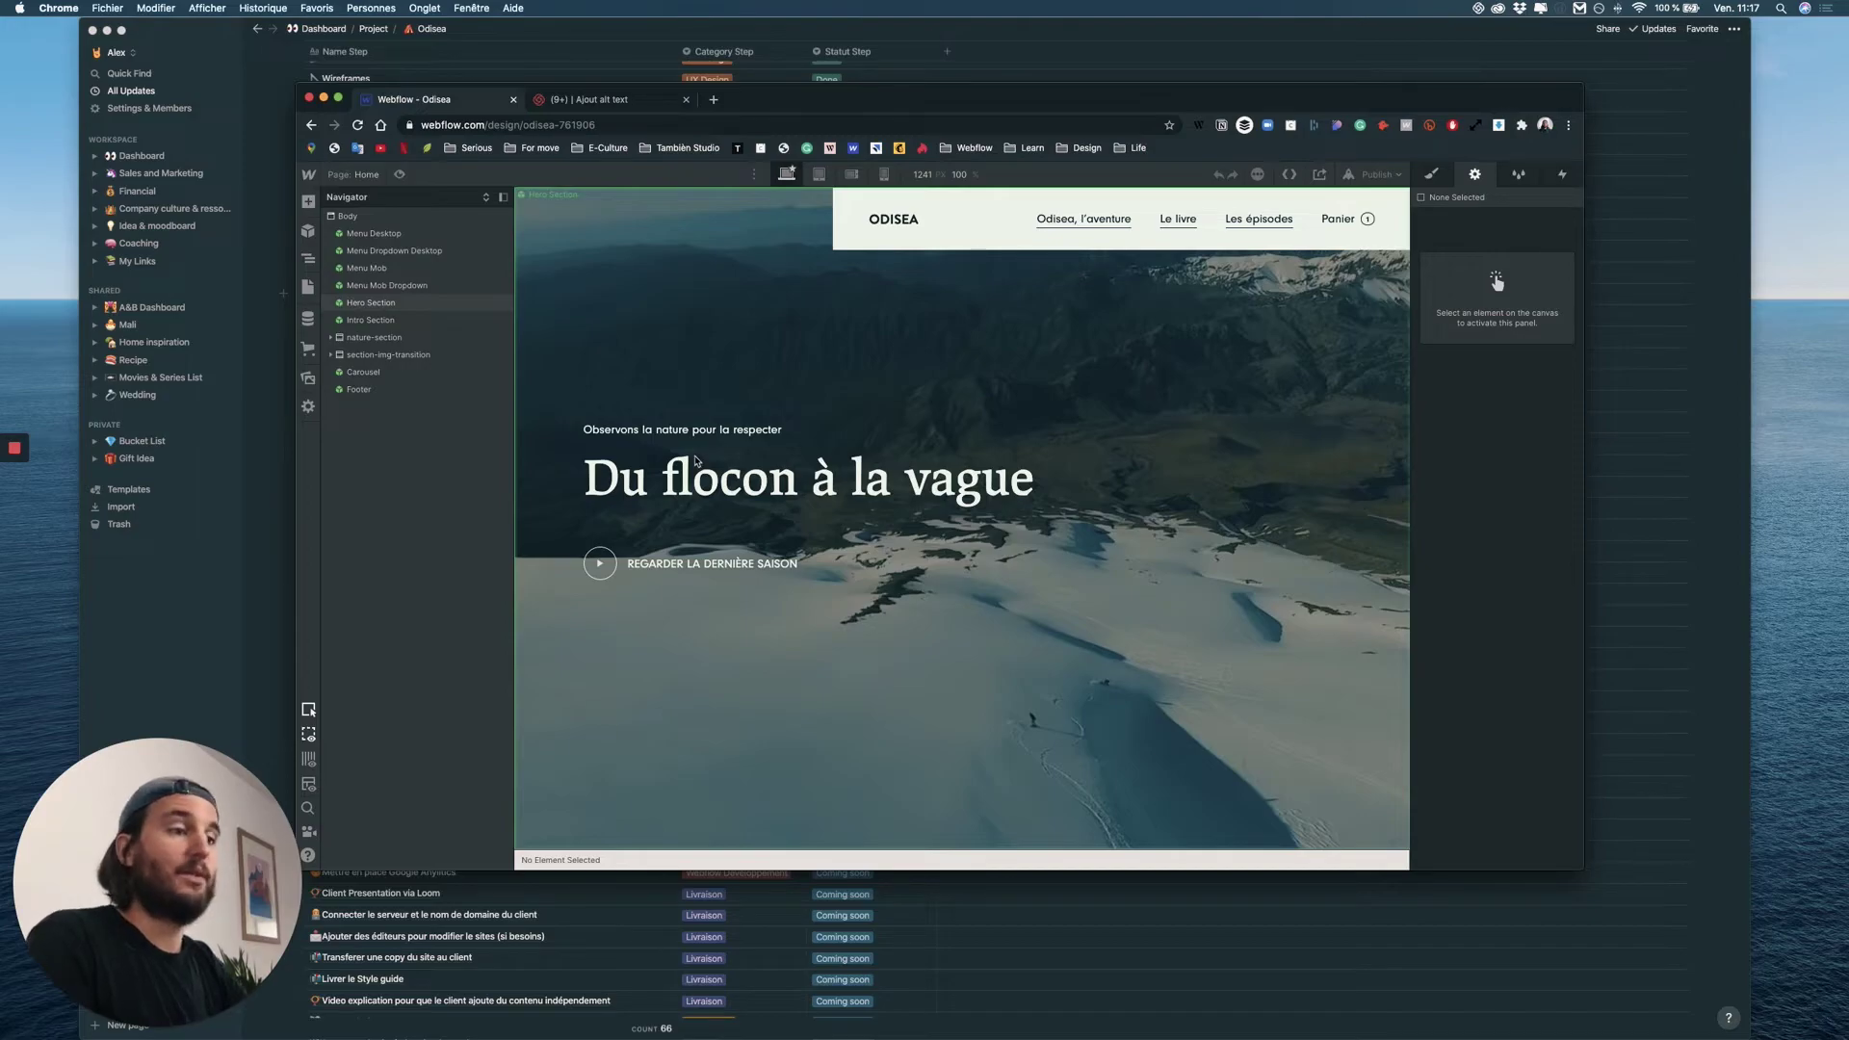
Step: Look through the Home page from the hero down to the "...en harmonie avec la nature" section
scroll(695, 463, "down", 3)
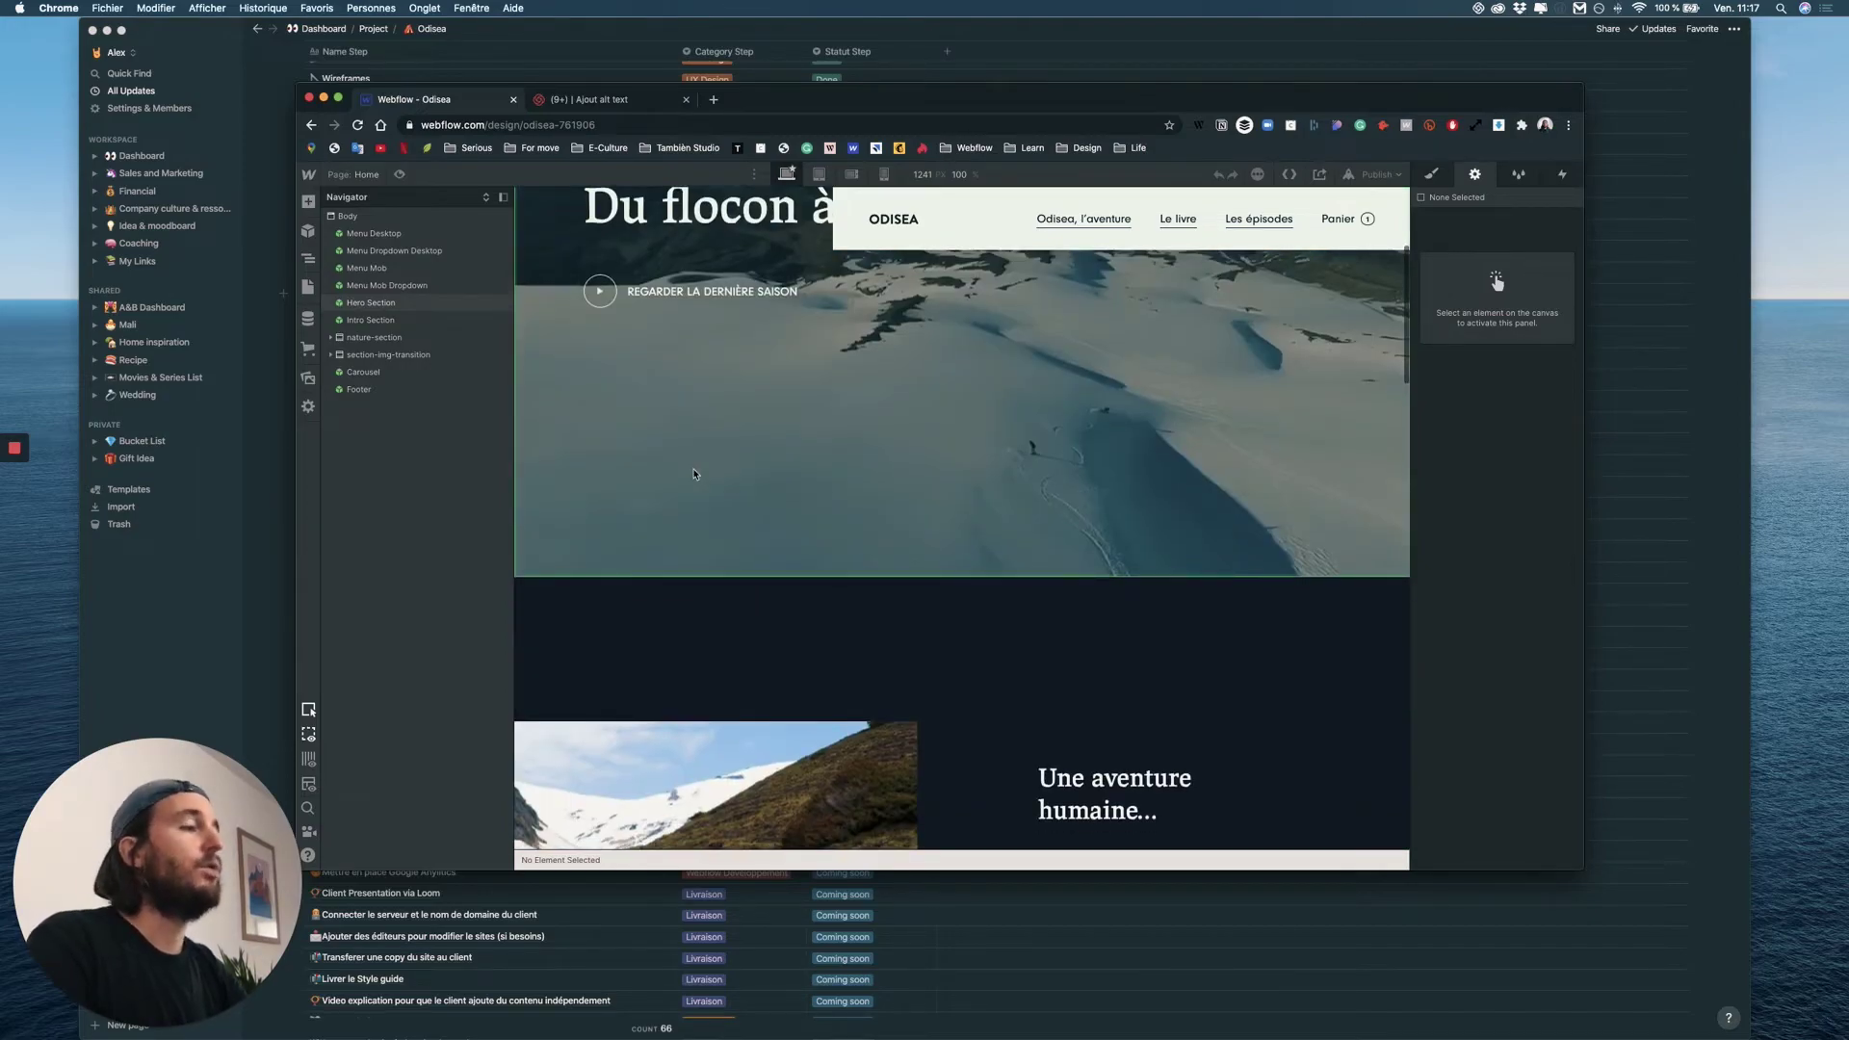
scroll(722, 490, "down", 5)
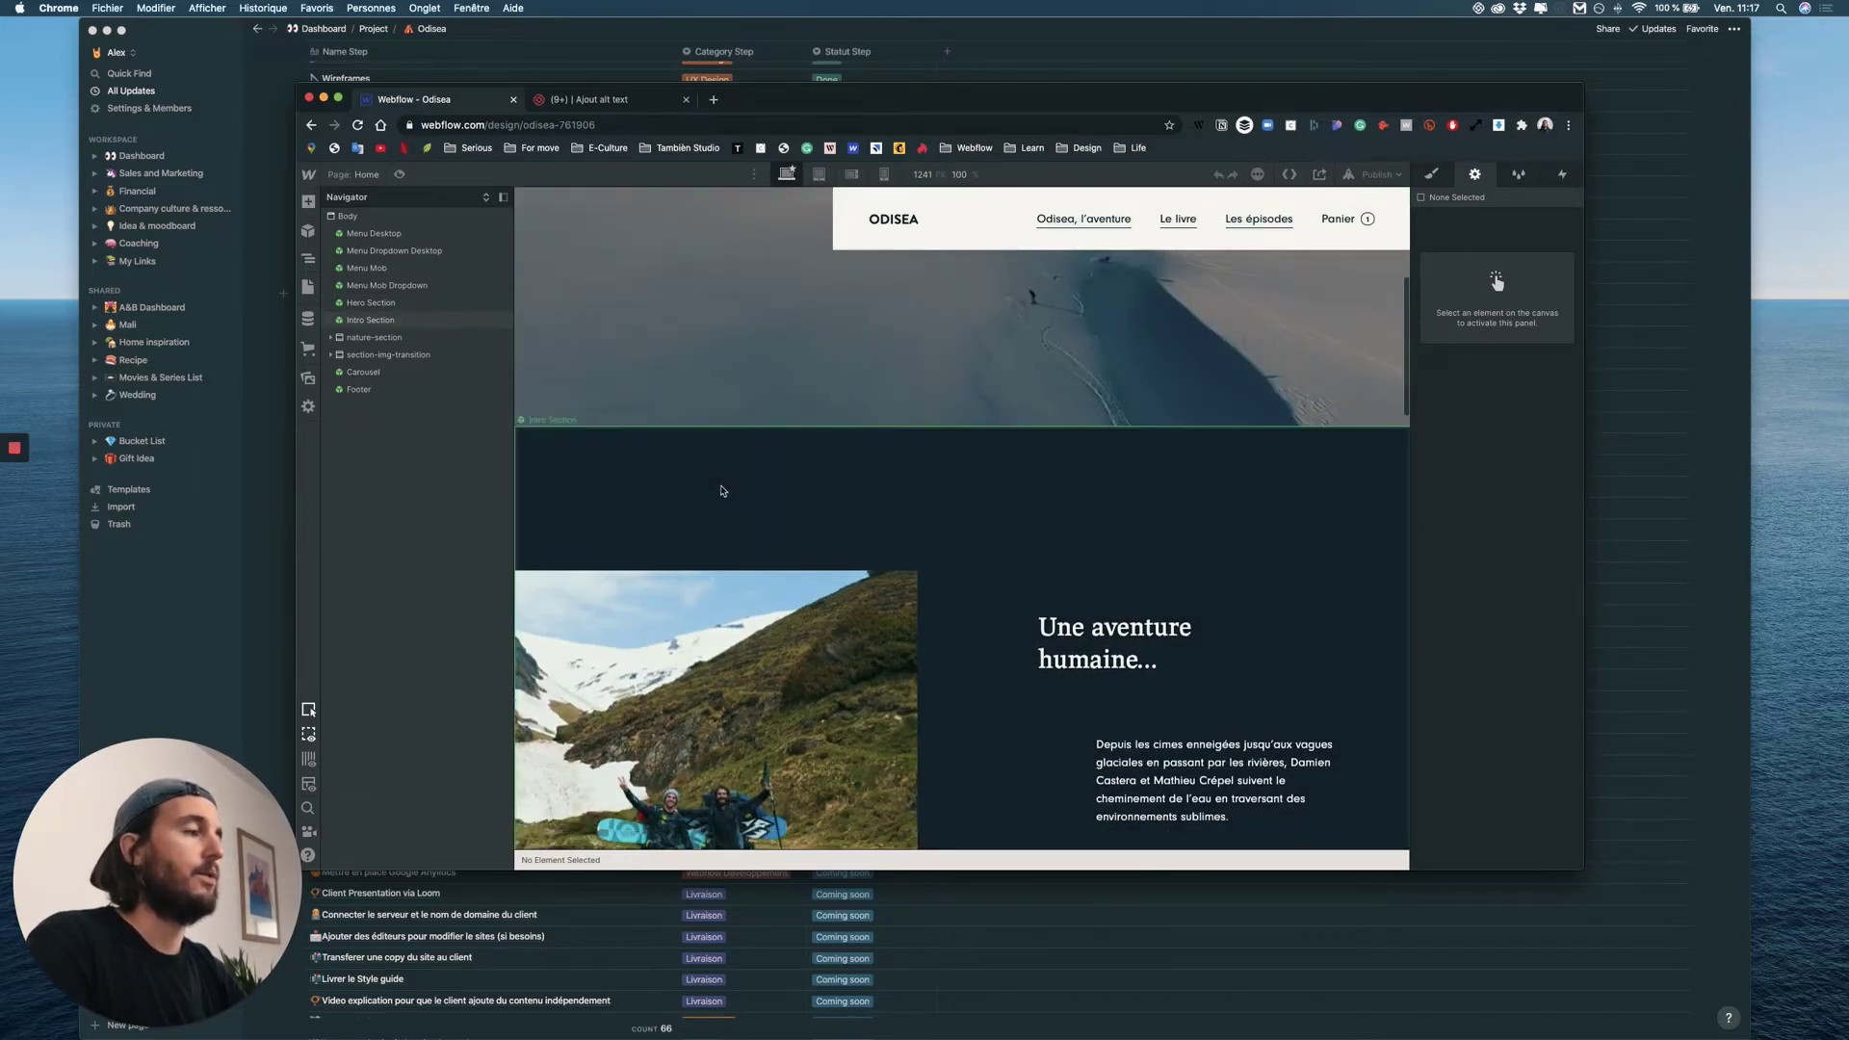
scroll(685, 590, "down", 5)
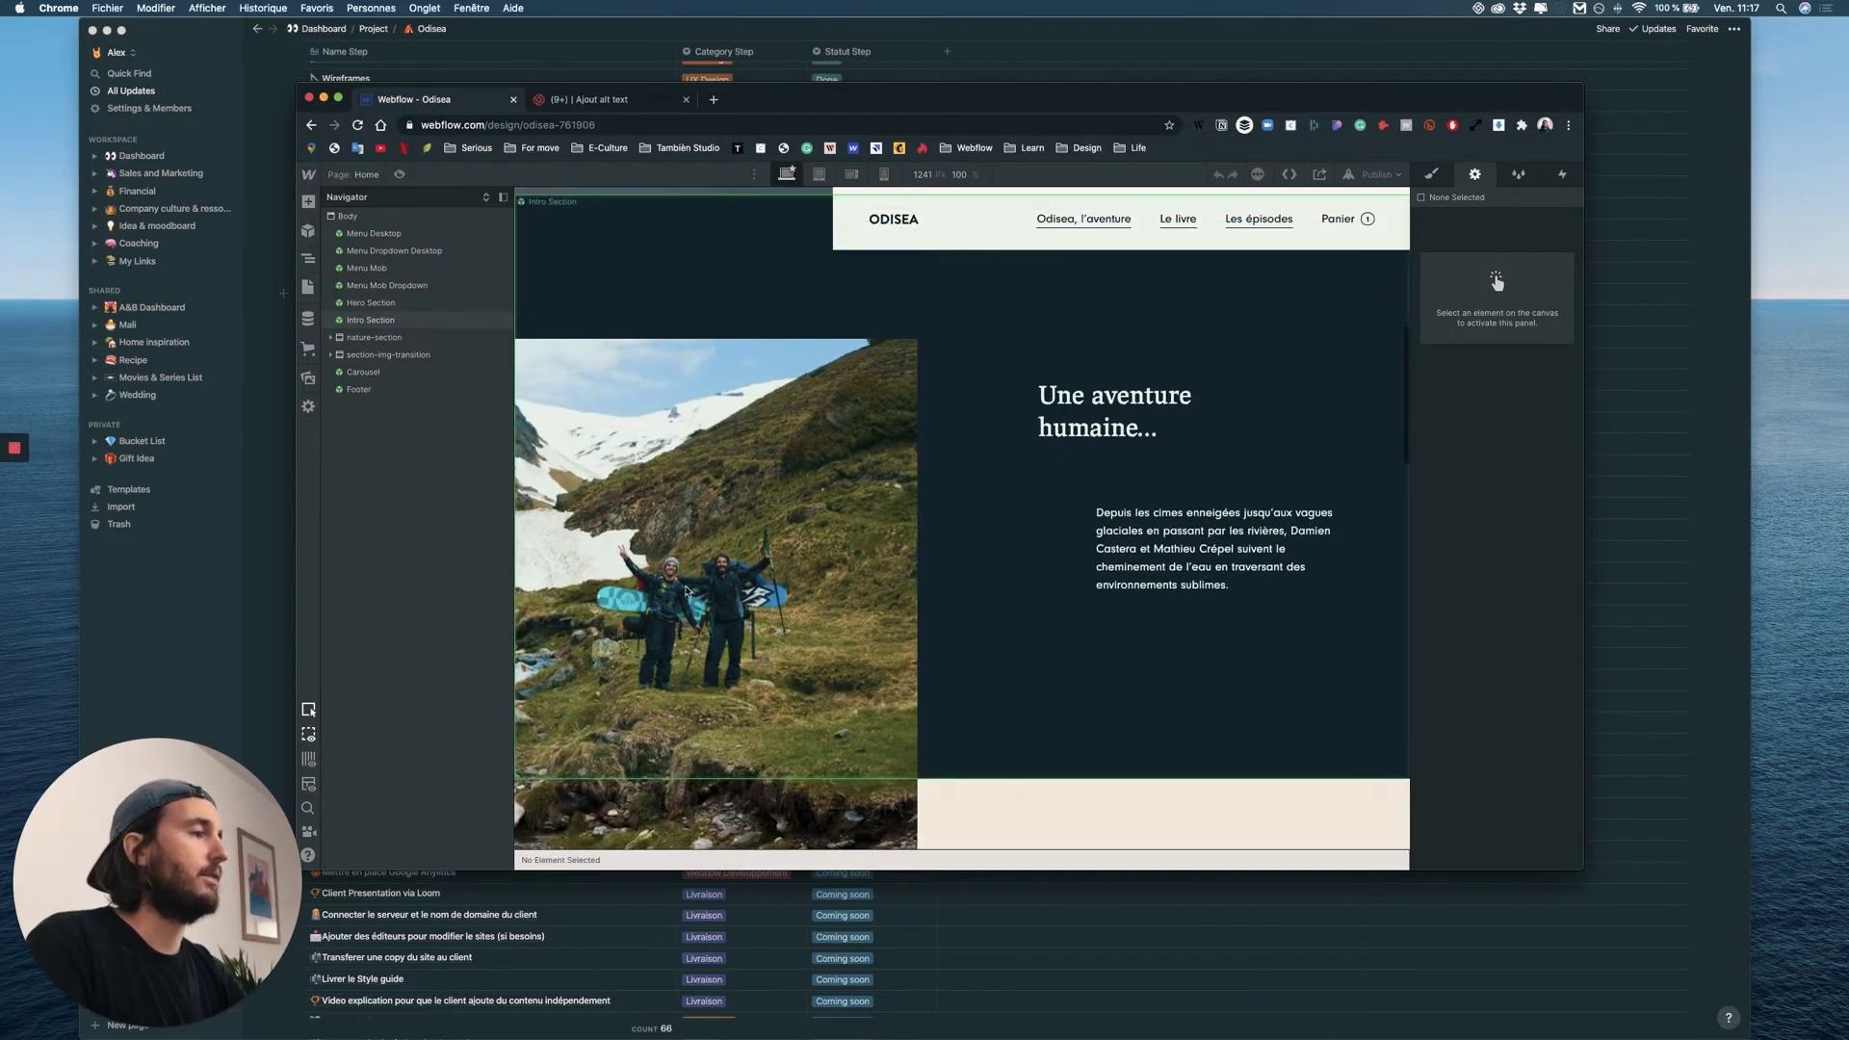
scroll(710, 597, "down", 2)
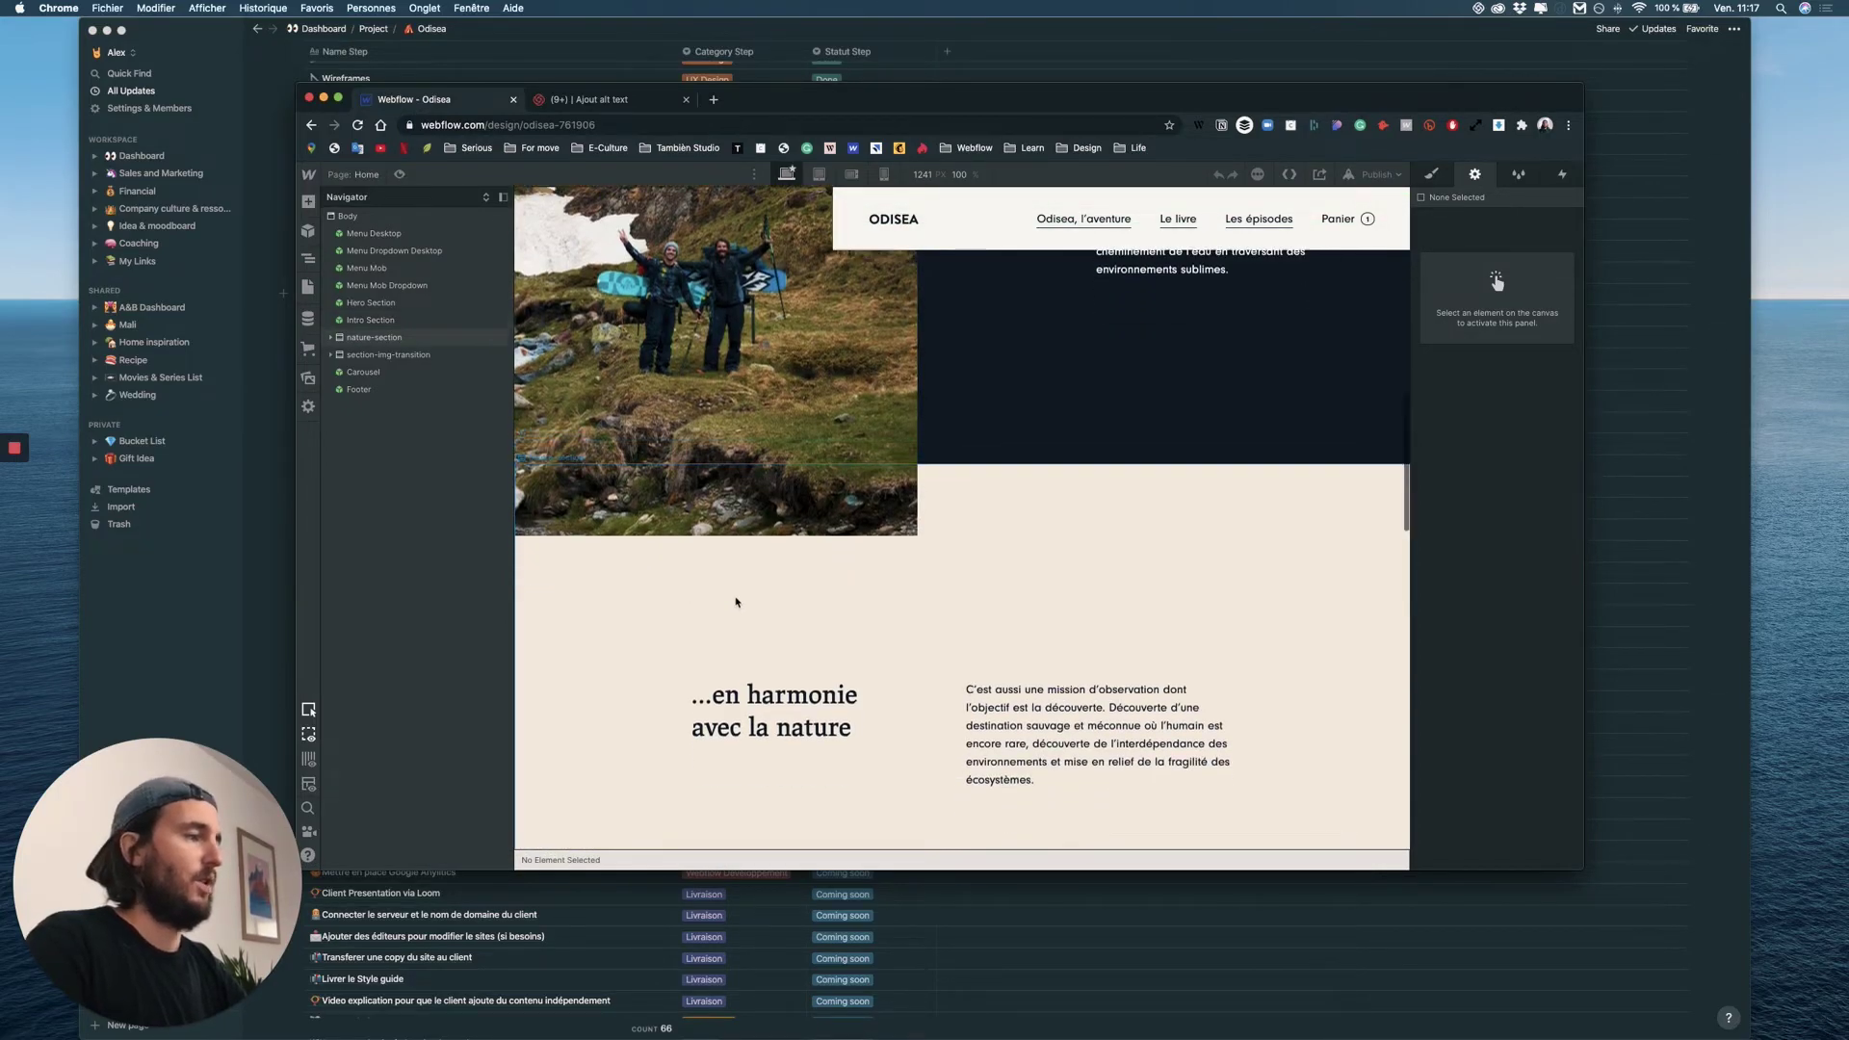